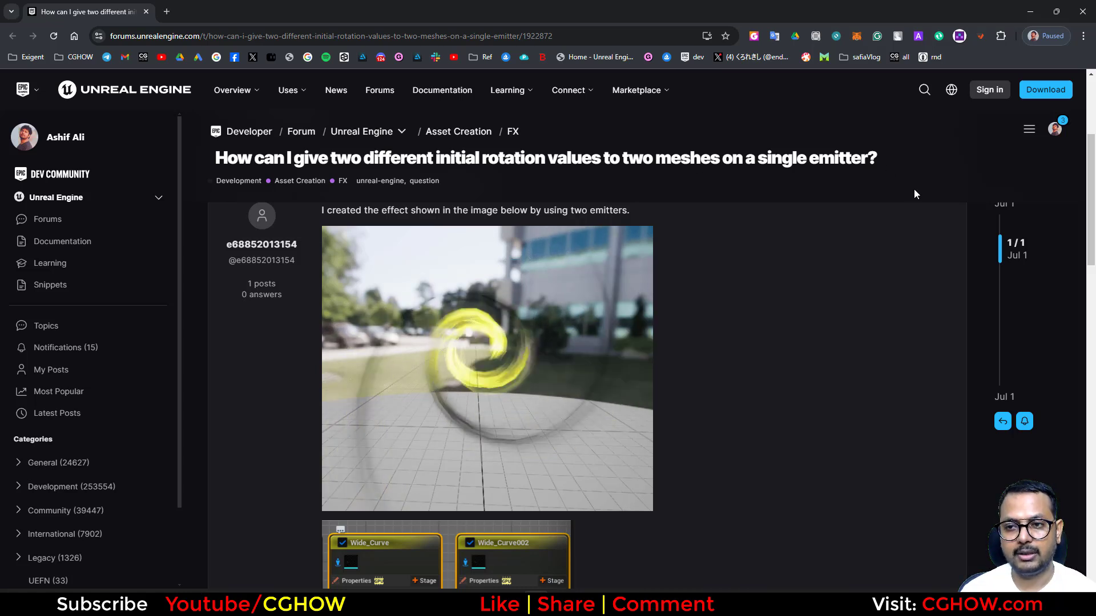
# Create a Niagara system named FX from the Fountain template in the two_rotations folder and open it
pyautogui.scroll(-2, 573, 311)
pyautogui.scroll(1, 565, 316)
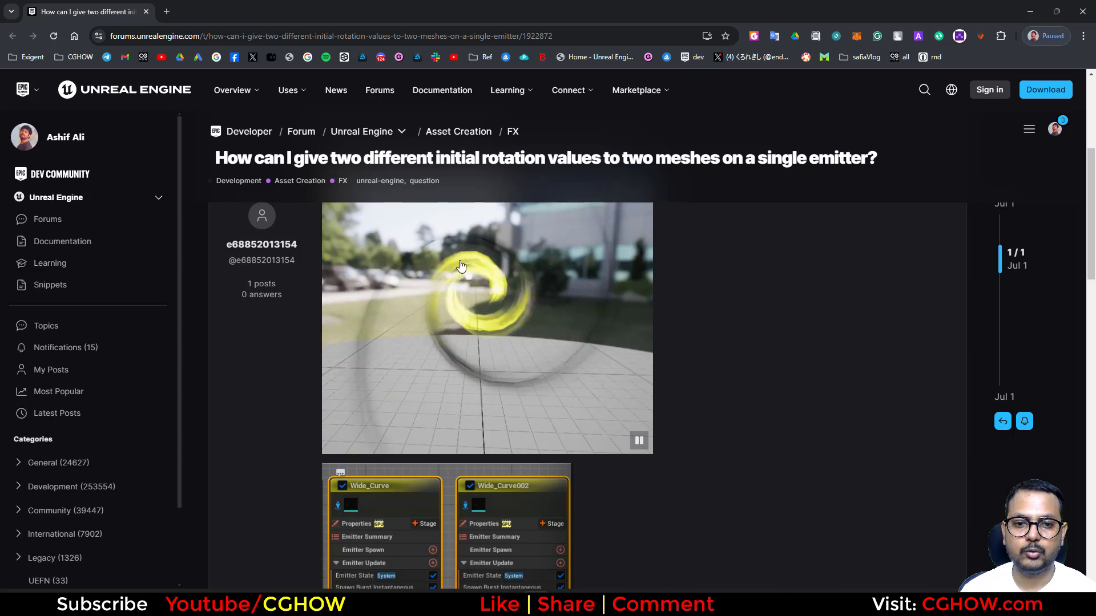
pyautogui.scroll(-3, 521, 301)
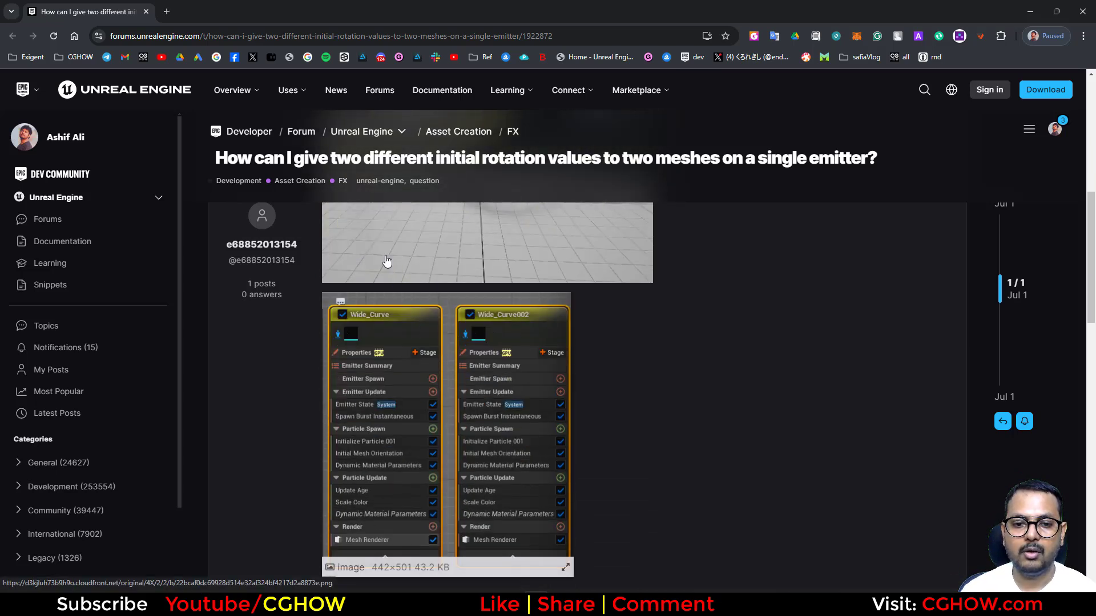
pyautogui.scroll(-4, 571, 370)
pyautogui.scroll(6, 657, 336)
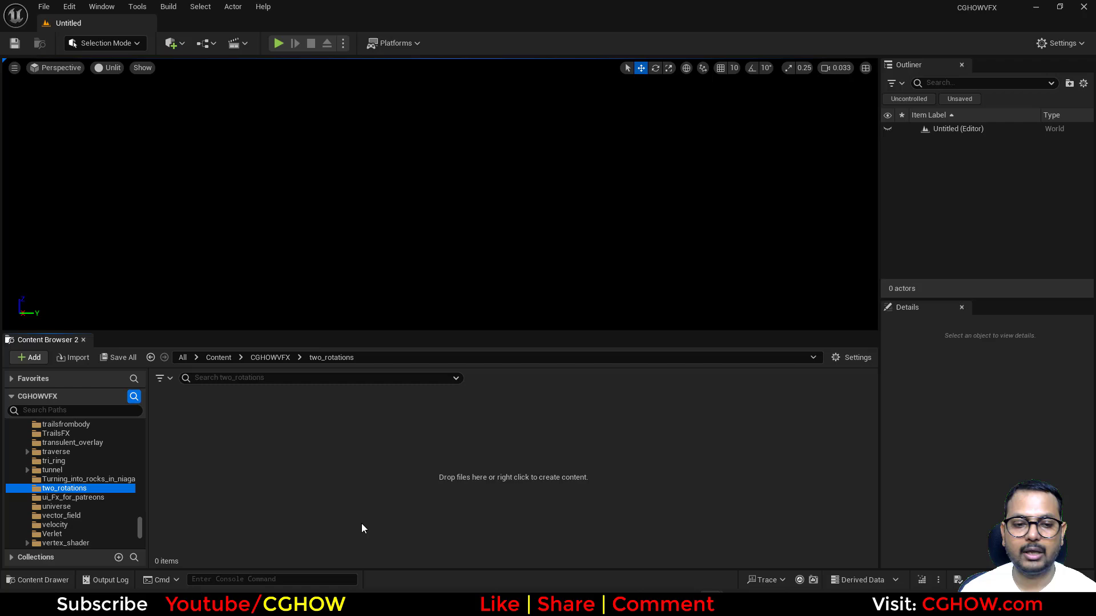
pyautogui.rightClick(358, 461)
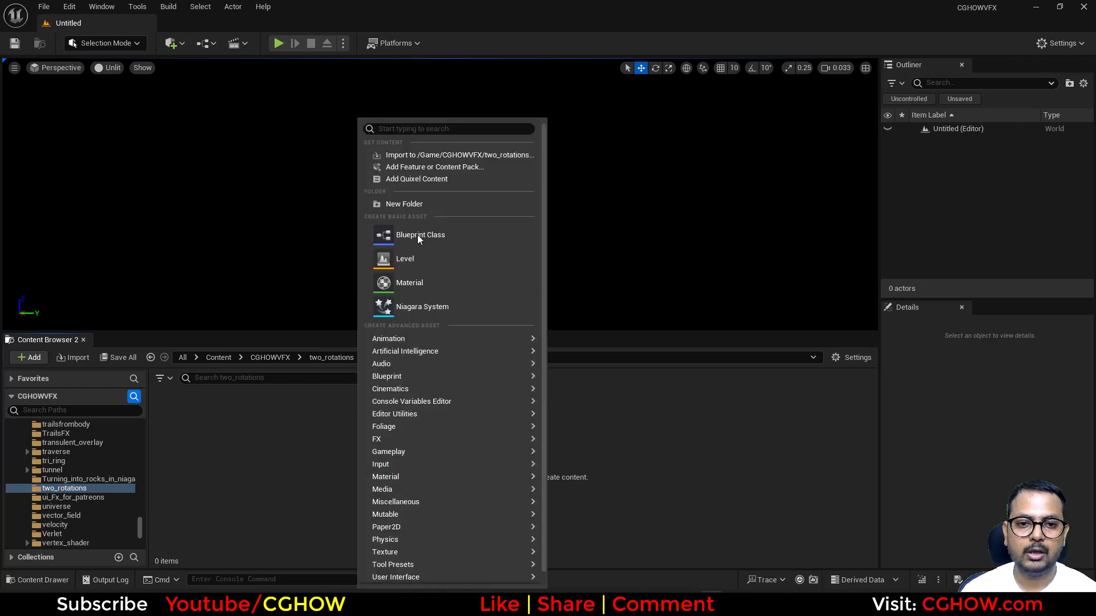
pyautogui.click(426, 307)
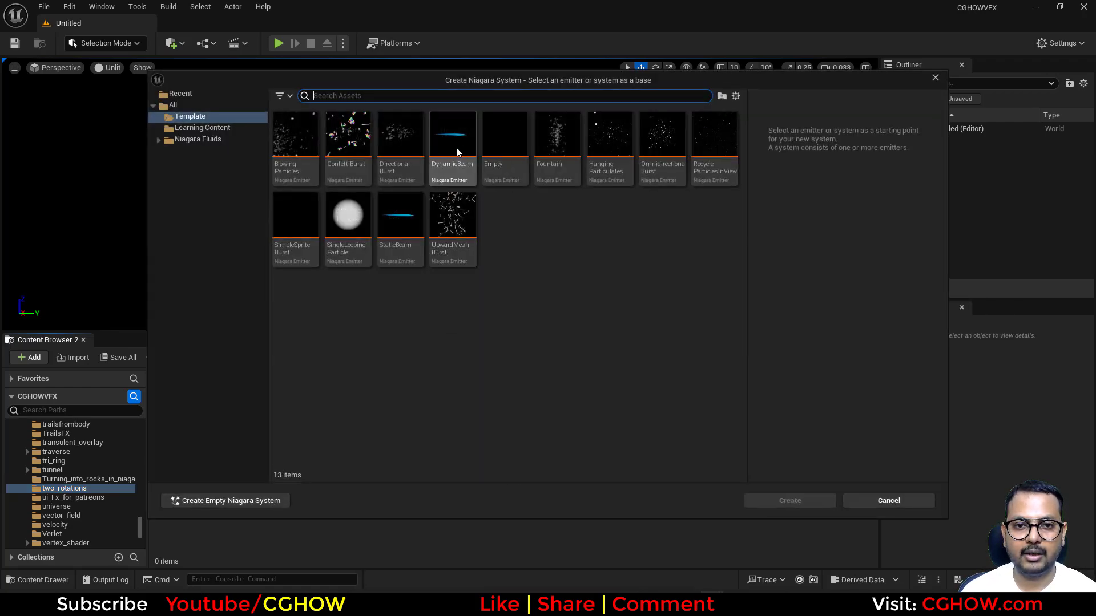
pyautogui.click(557, 158)
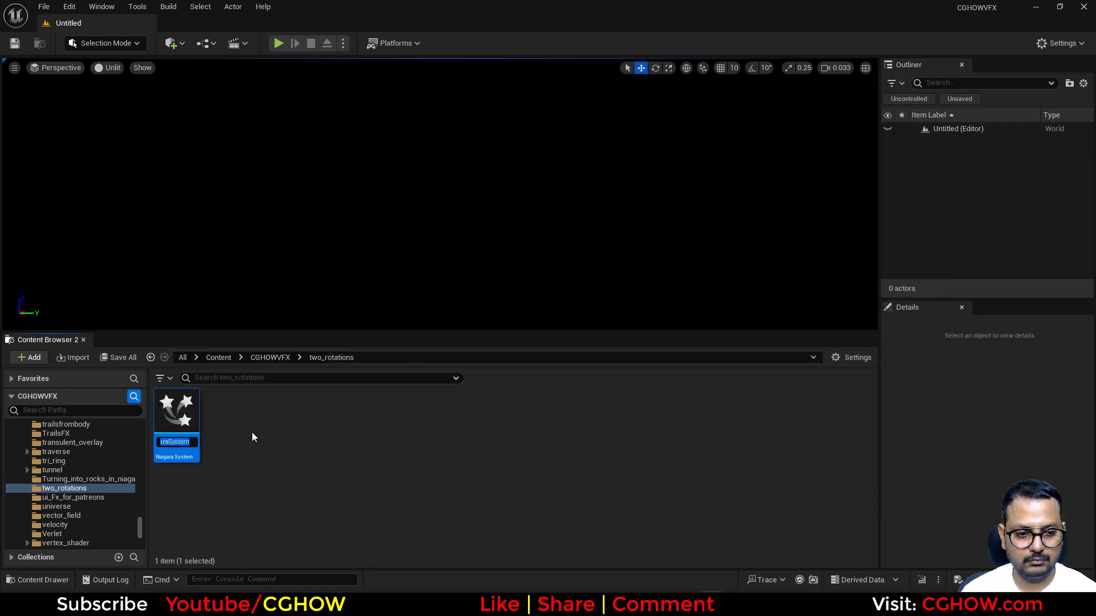
pyautogui.write('FX')
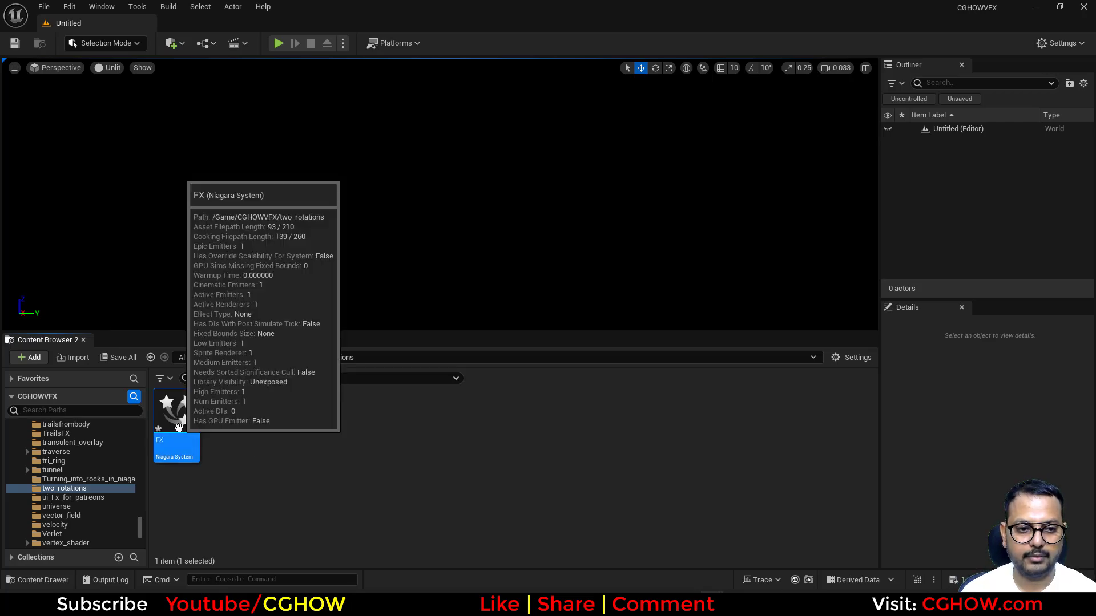
pyautogui.doubleClick(178, 423)
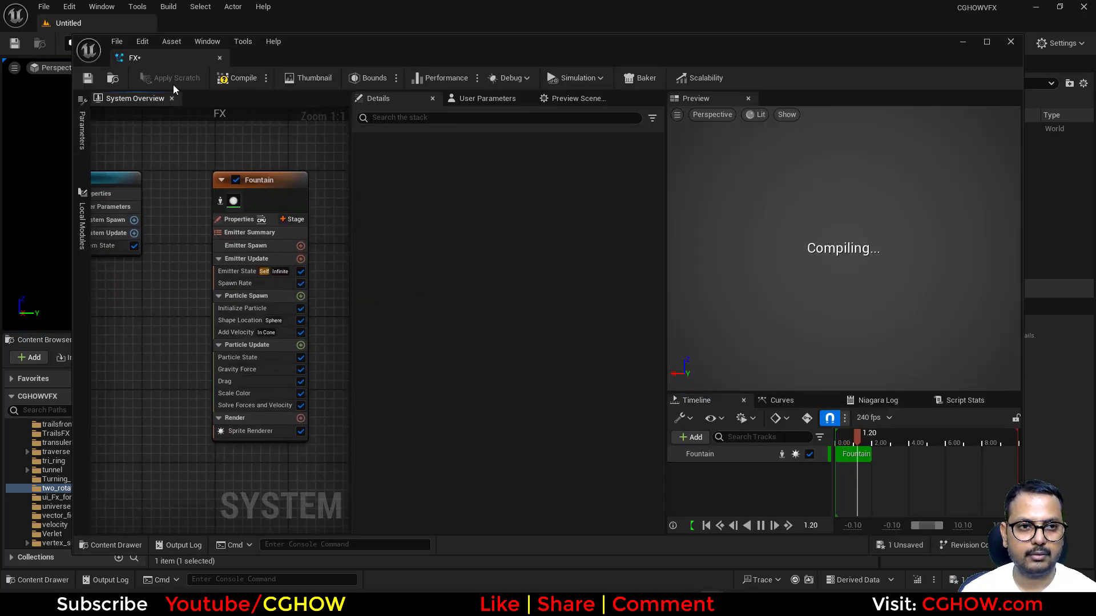
# Dock the FX editor and replace its emitter with a freshly added Fountain emitter
pyautogui.moveTo(169, 54); pyautogui.dragTo(191, 18)
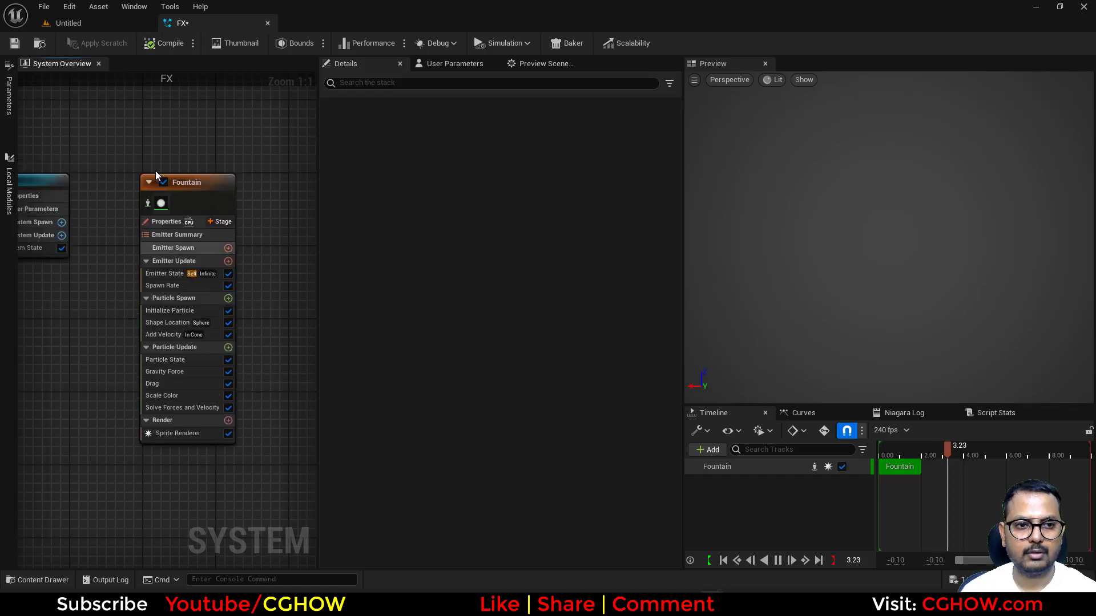
pyautogui.click(186, 178)
pyautogui.press('Delete')
pyautogui.rightClick(180, 169)
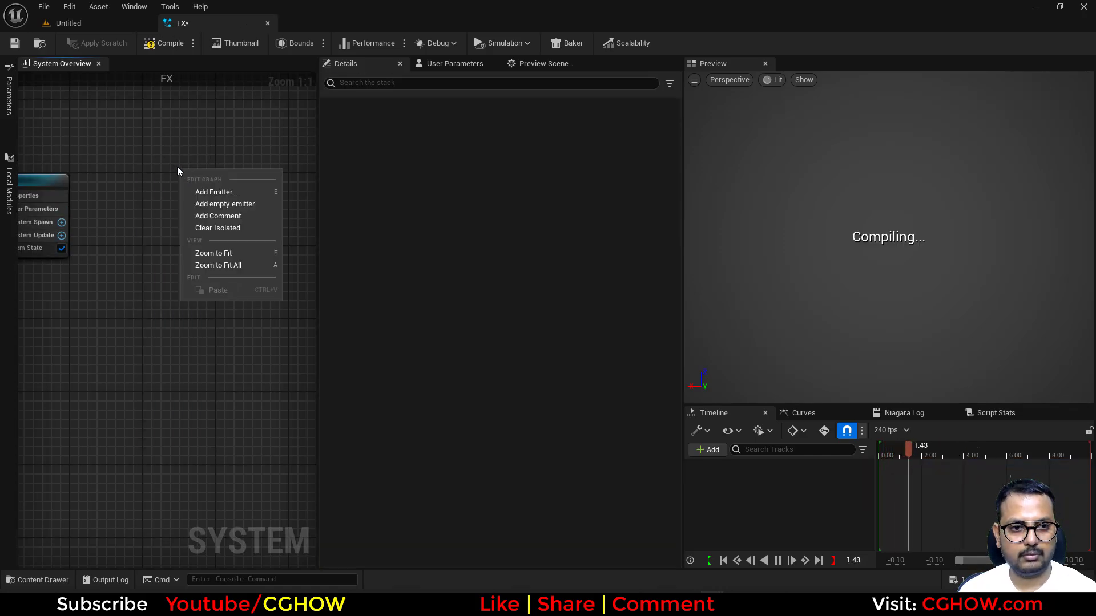
pyautogui.rightClick(176, 156)
pyautogui.click(207, 170)
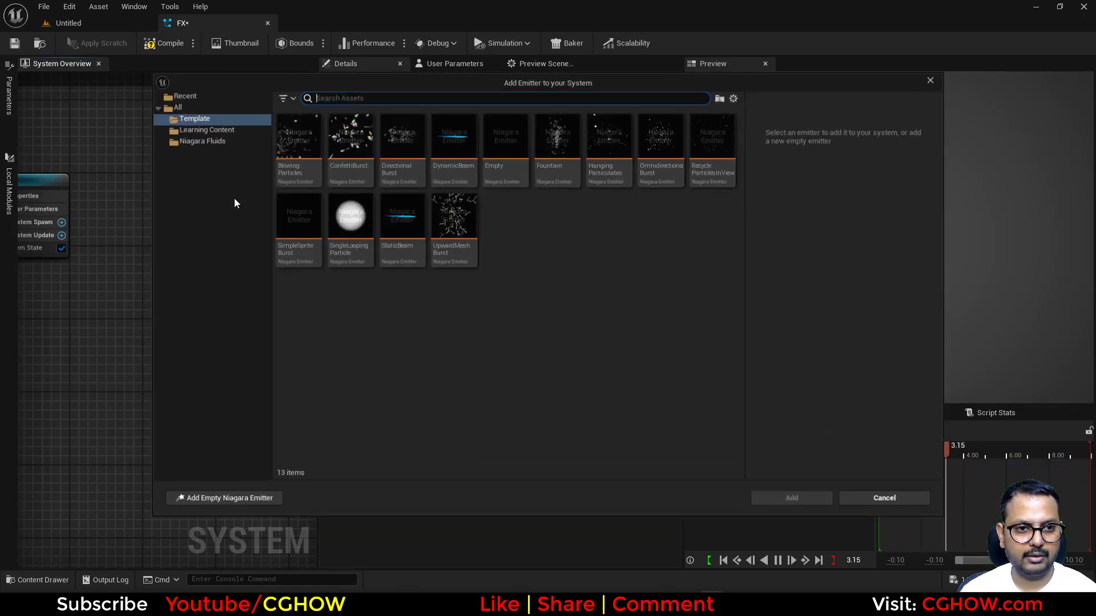
pyautogui.write('fo')
pyautogui.click(303, 165)
pyautogui.moveTo(159, 152); pyautogui.dragTo(221, 149, button='right')
pyautogui.moveTo(244, 182); pyautogui.dragTo(198, 164)
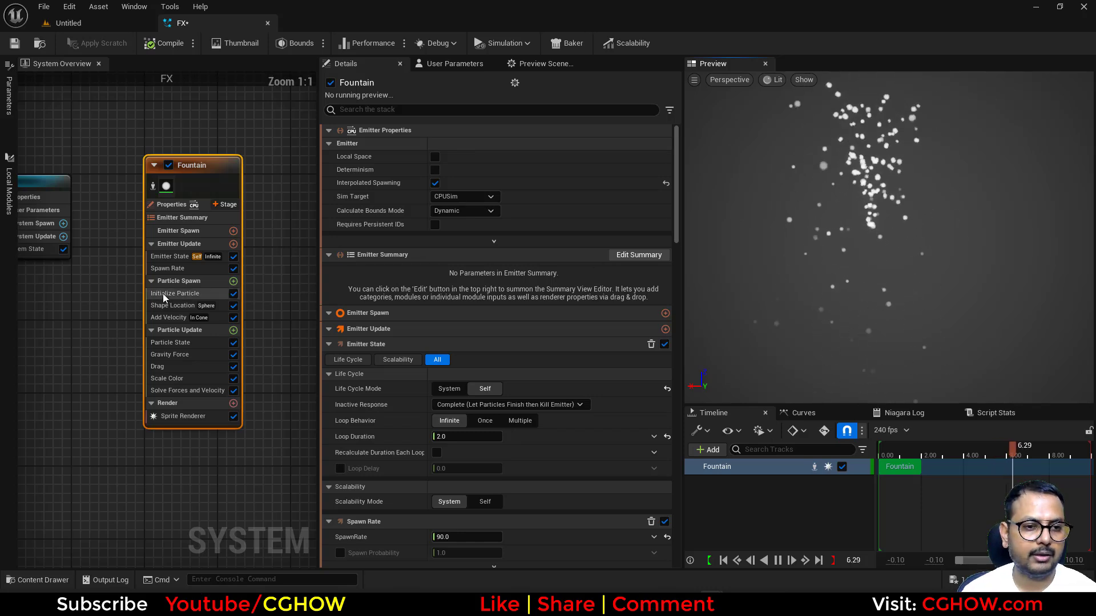
# Replace Spawn Rate with Spawn Burst Instantaneous and set Emitter State Loop Behavior to Once
pyautogui.click(172, 268)
pyautogui.press('Delete')
pyautogui.click(233, 244)
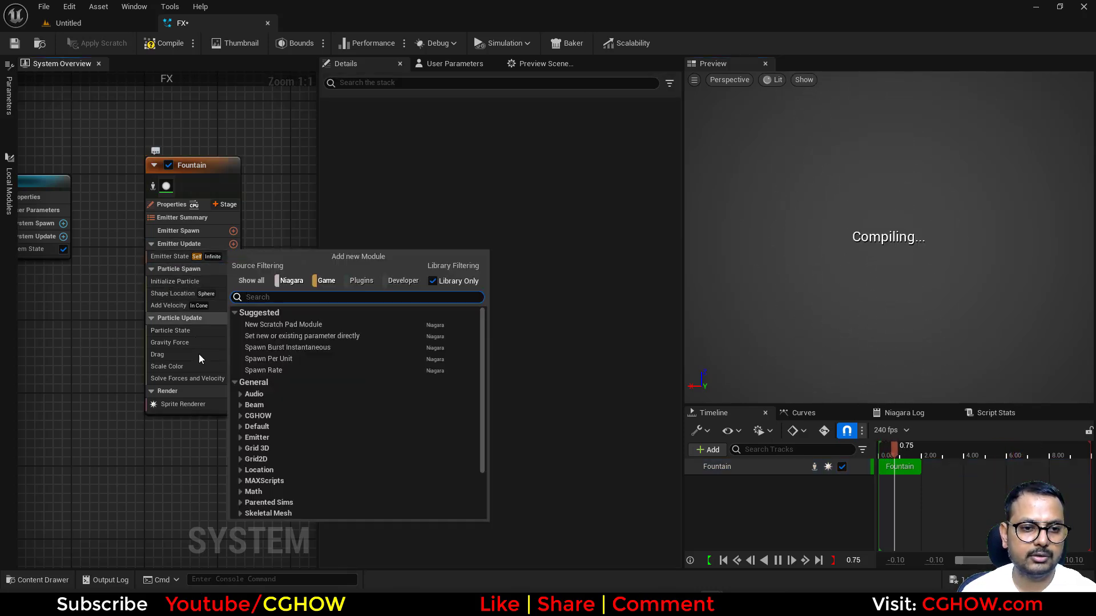
pyautogui.click(289, 346)
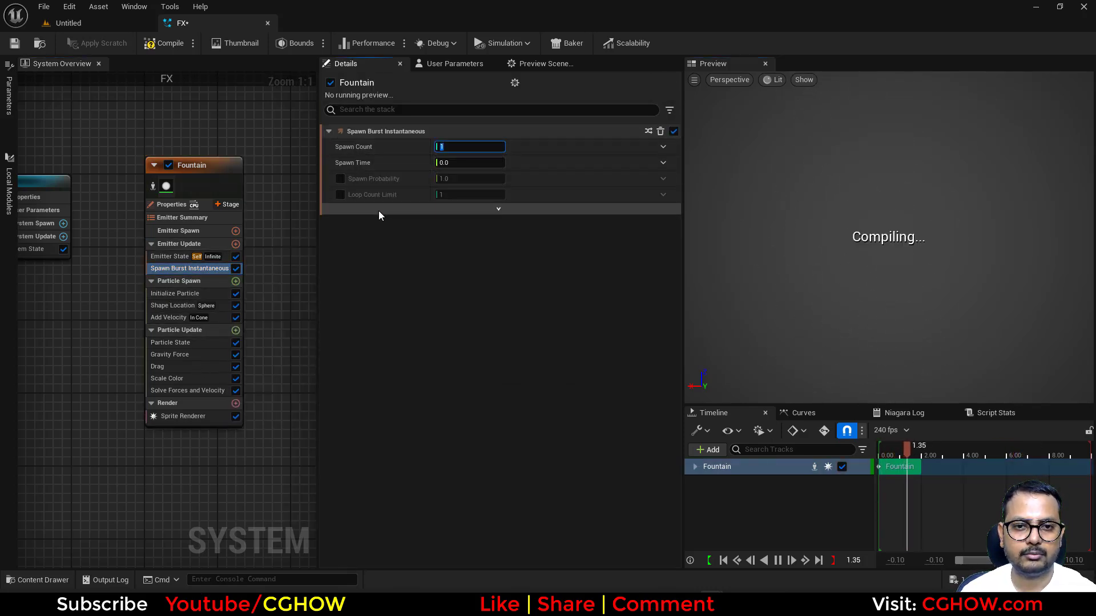
pyautogui.click(170, 257)
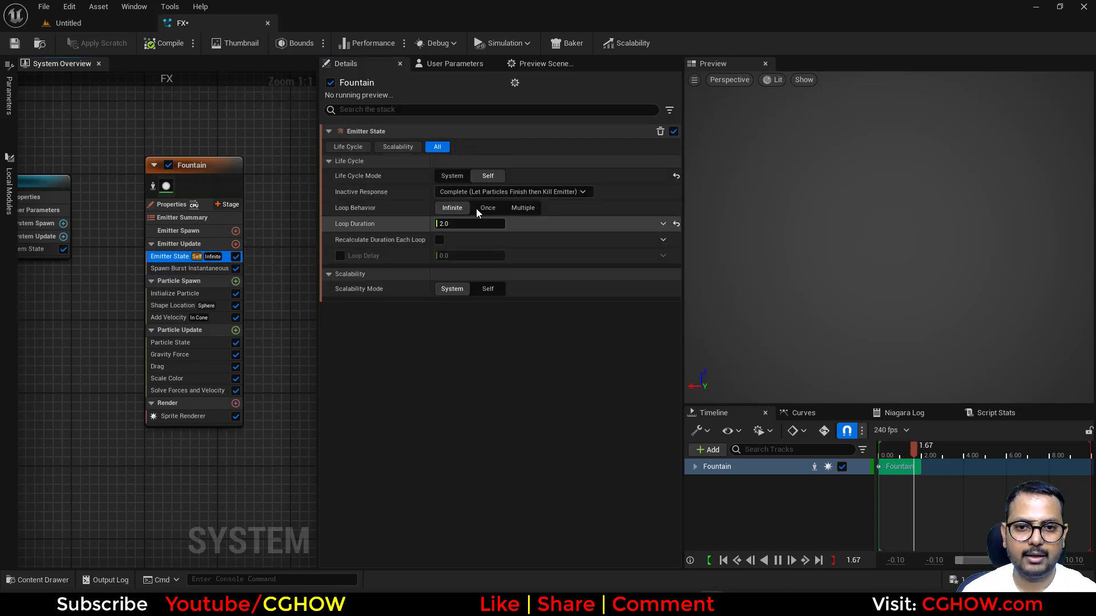
pyautogui.click(486, 208)
# Delete the Shape Location, Add Velocity and Drag modules from the emitter
pyautogui.click(173, 305)
pyautogui.press('Delete')
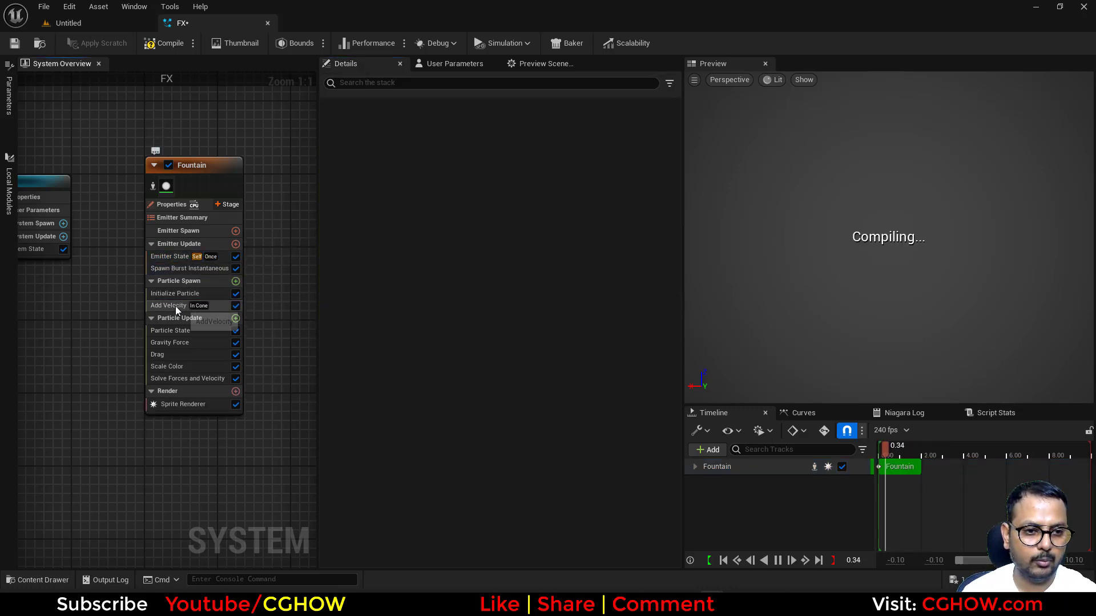
pyautogui.click(175, 305)
pyautogui.press('Delete')
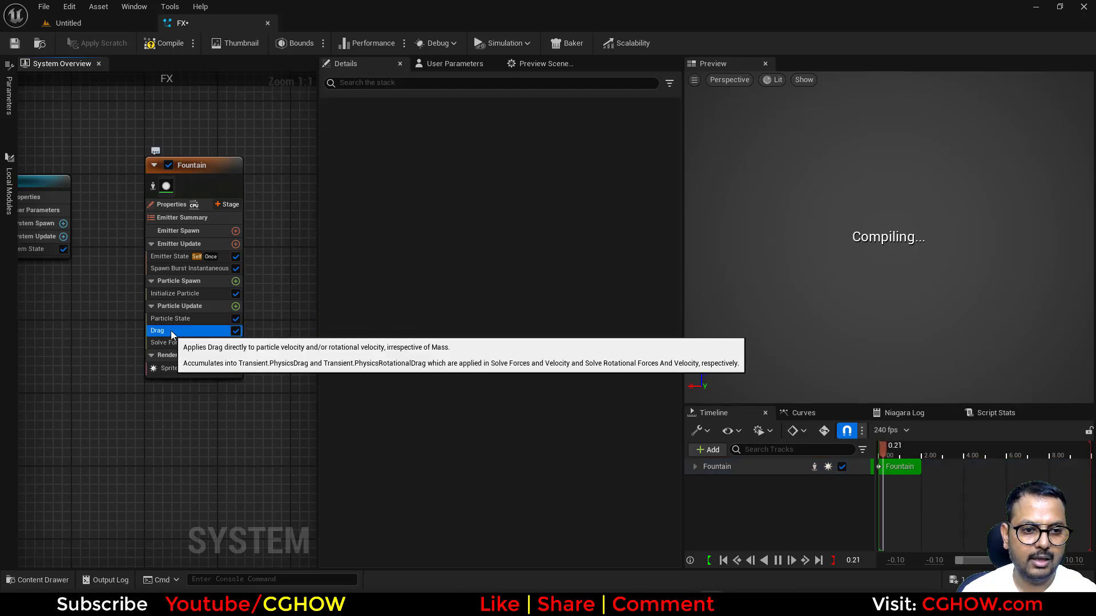
pyautogui.click(177, 330)
pyautogui.press('Delete')
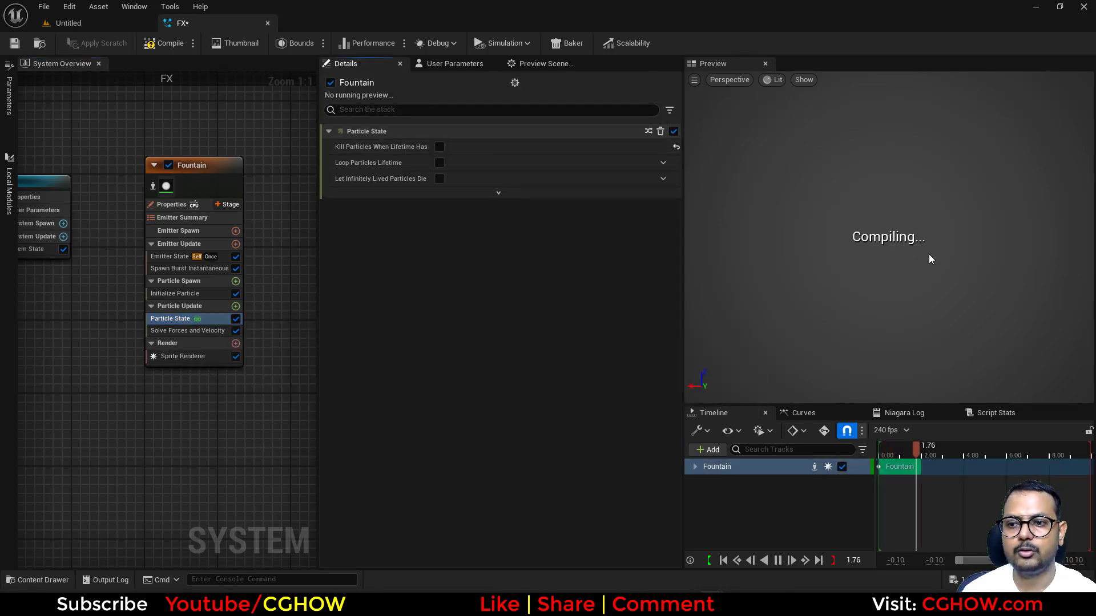
# Swap the Sprite Renderer for a Mesh Renderer using S_Gnomon, with the burst spawning 2 particles
pyautogui.click(188, 356)
pyautogui.press('Delete')
pyautogui.click(234, 343)
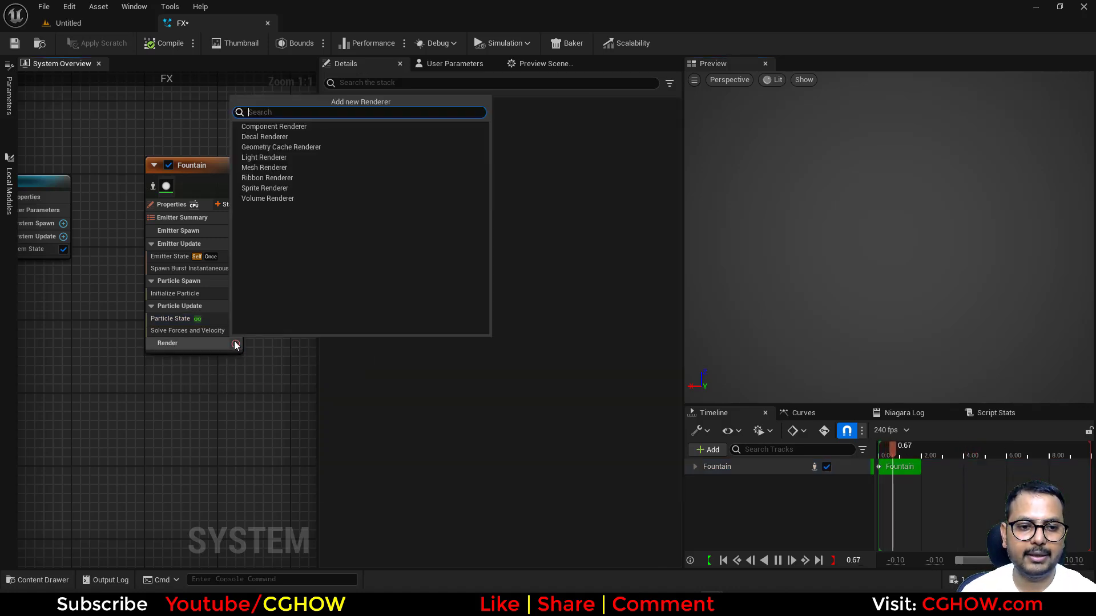
pyautogui.click(266, 169)
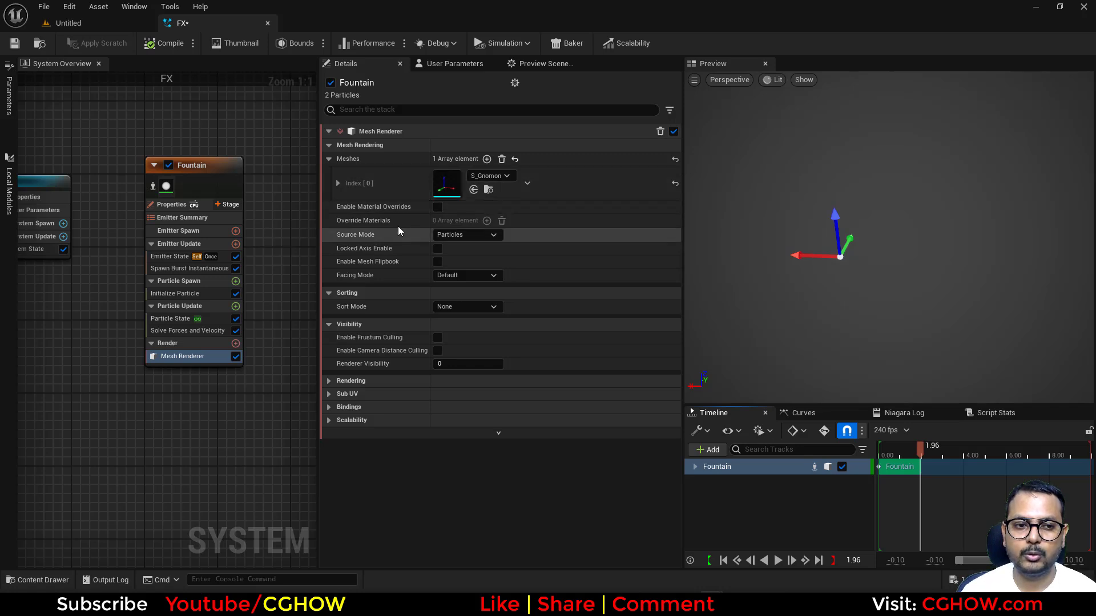
pyautogui.click(188, 269)
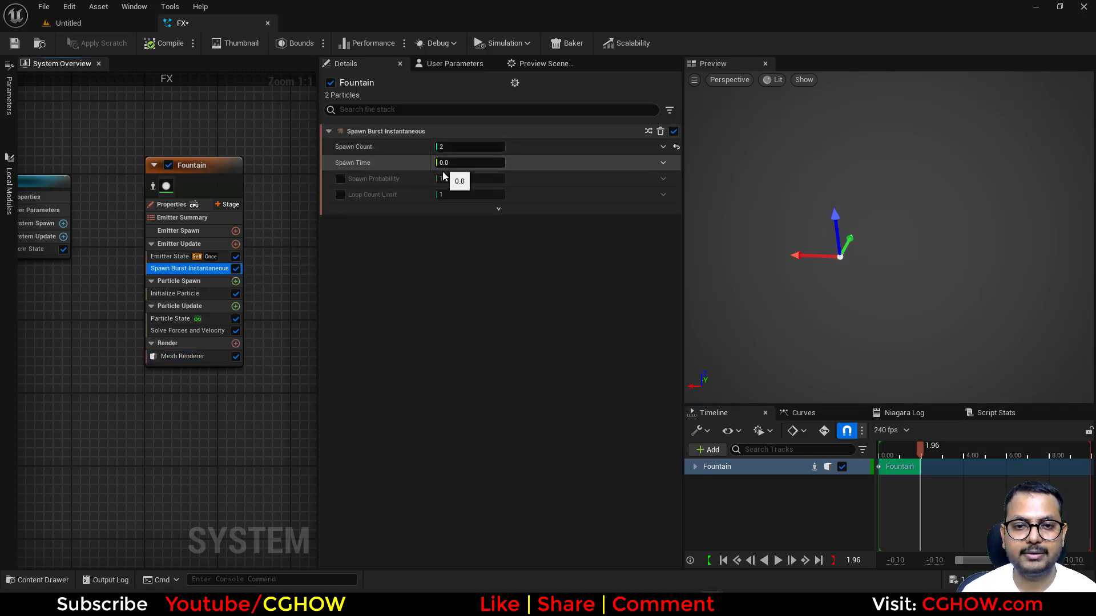
pyautogui.click(205, 355)
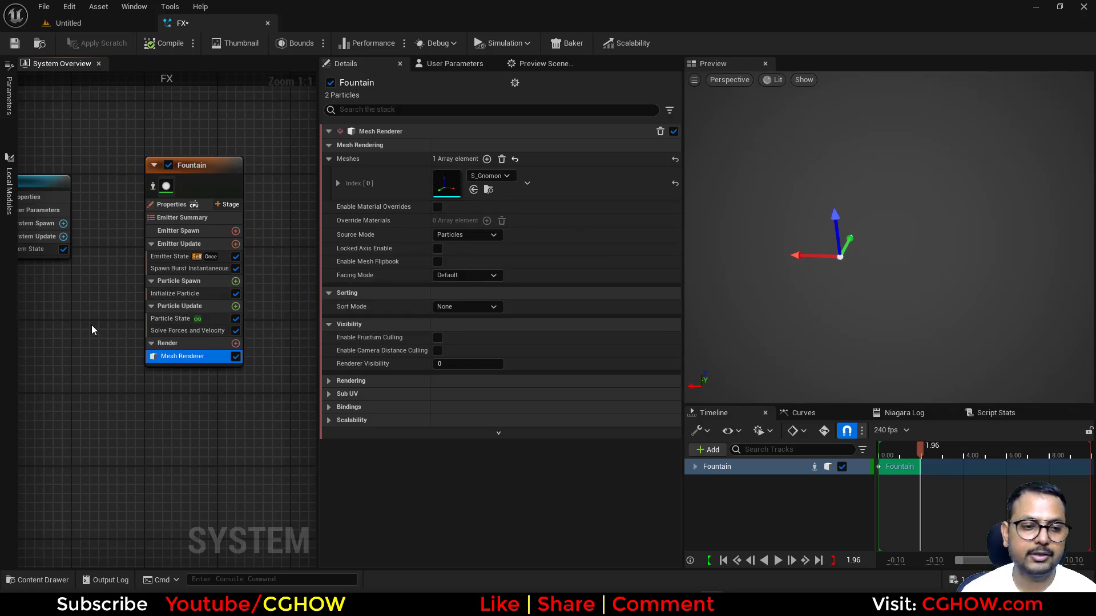
# Add a Random Initial Mesh Orientation module to Particle Spawn, preview the gnomons, then disable it
pyautogui.click(235, 282)
pyautogui.write('ini')
pyautogui.click(276, 363)
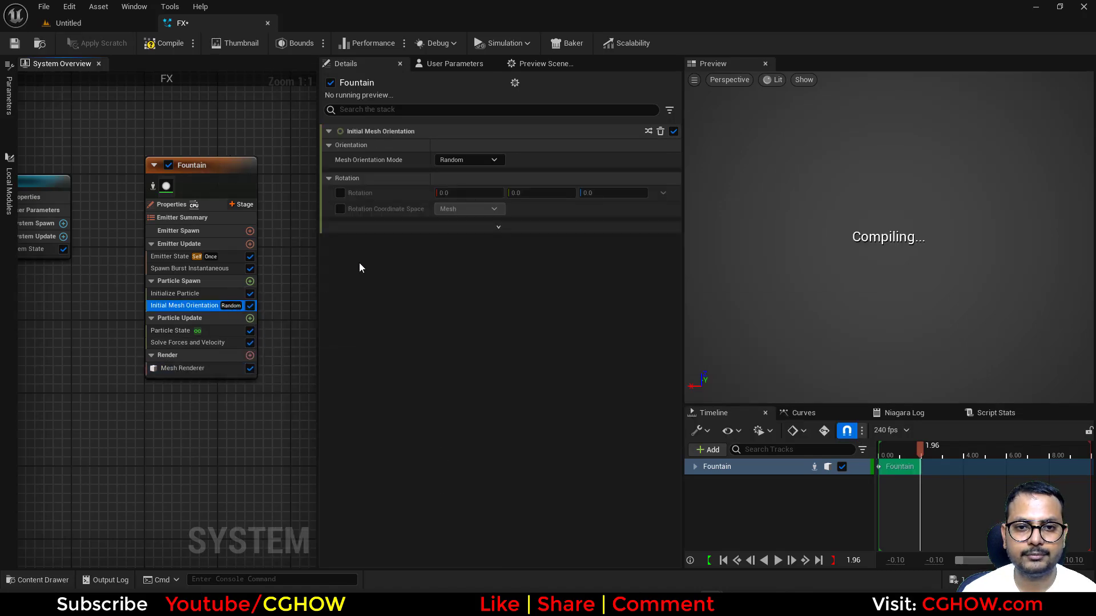
pyautogui.moveTo(916, 279)
pyautogui.mouseDown()
pyautogui.moveTo(922, 337)
pyautogui.moveTo(890, 302)
pyautogui.moveTo(920, 280)
pyautogui.mouseUp()
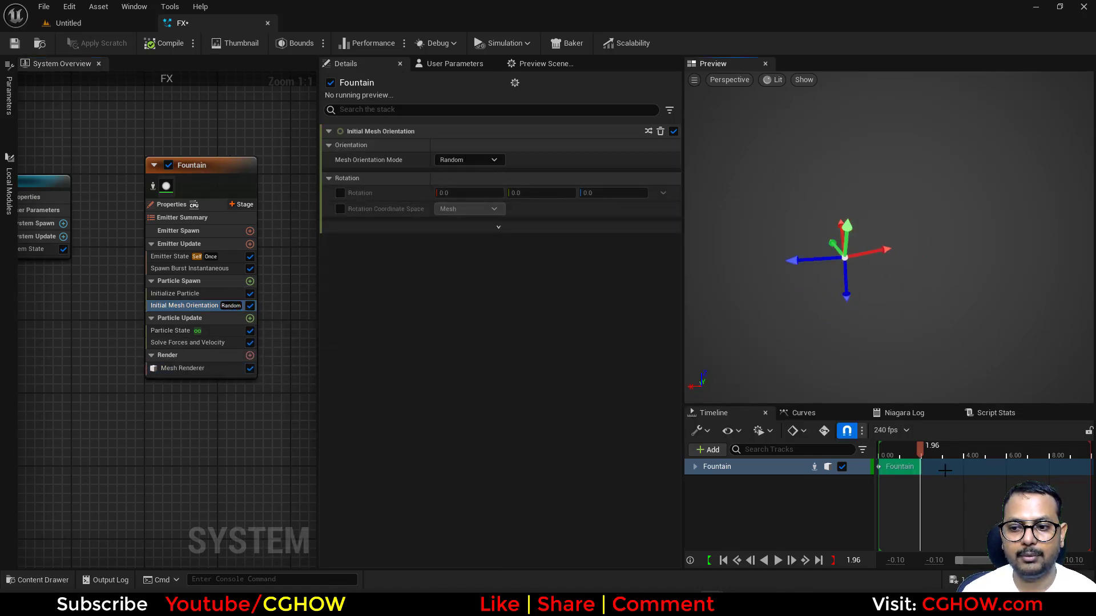
pyautogui.moveTo(920, 449); pyautogui.dragTo(909, 449)
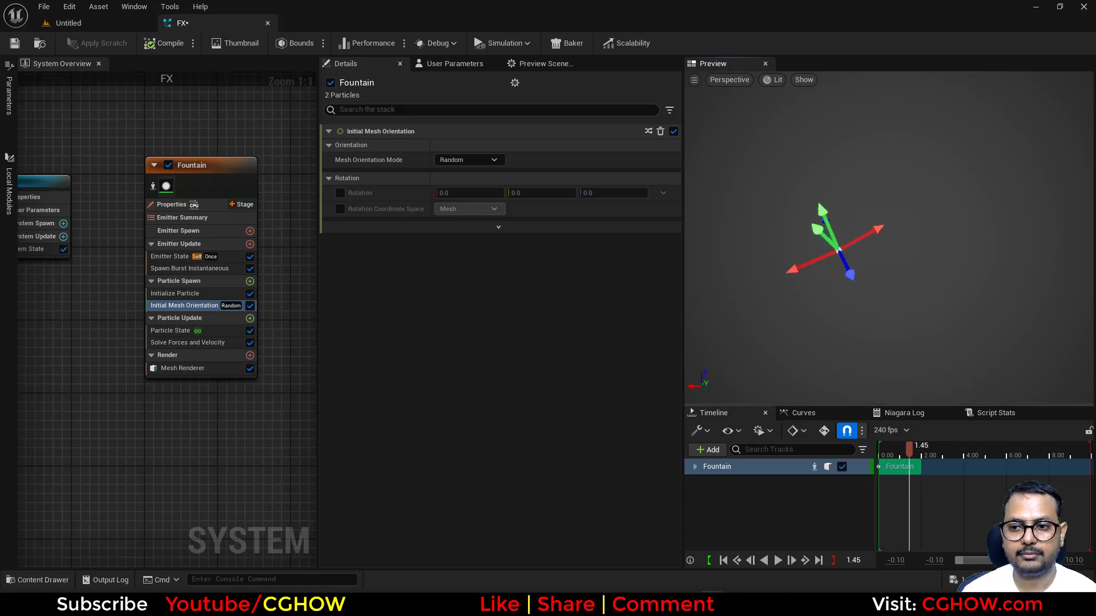
pyautogui.moveTo(891, 285); pyautogui.dragTo(916, 282)
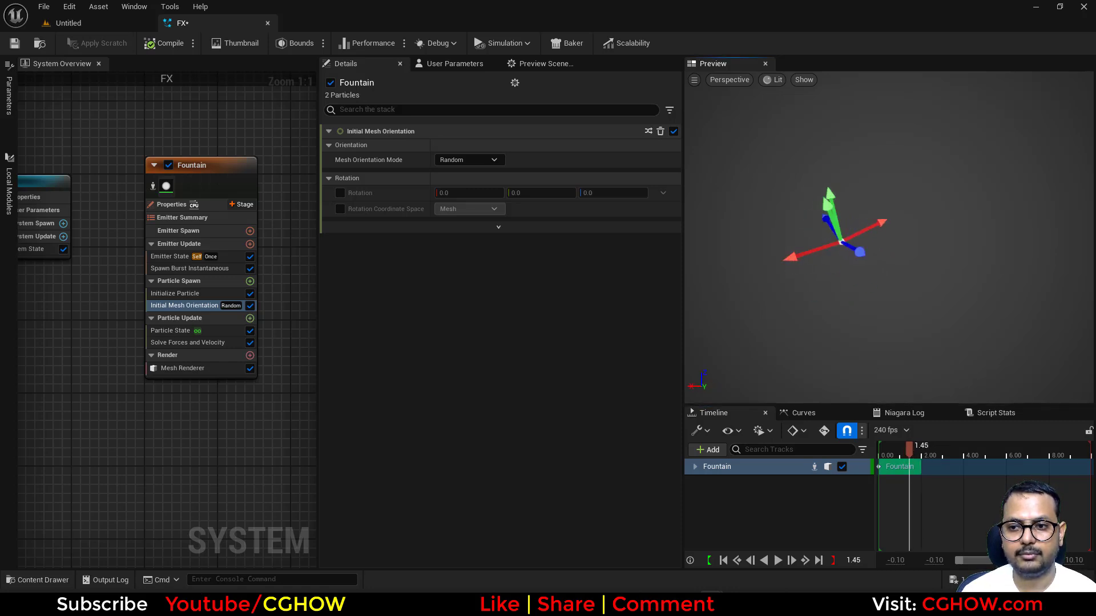
pyautogui.click(250, 305)
pyautogui.moveTo(885, 280); pyautogui.dragTo(849, 261)
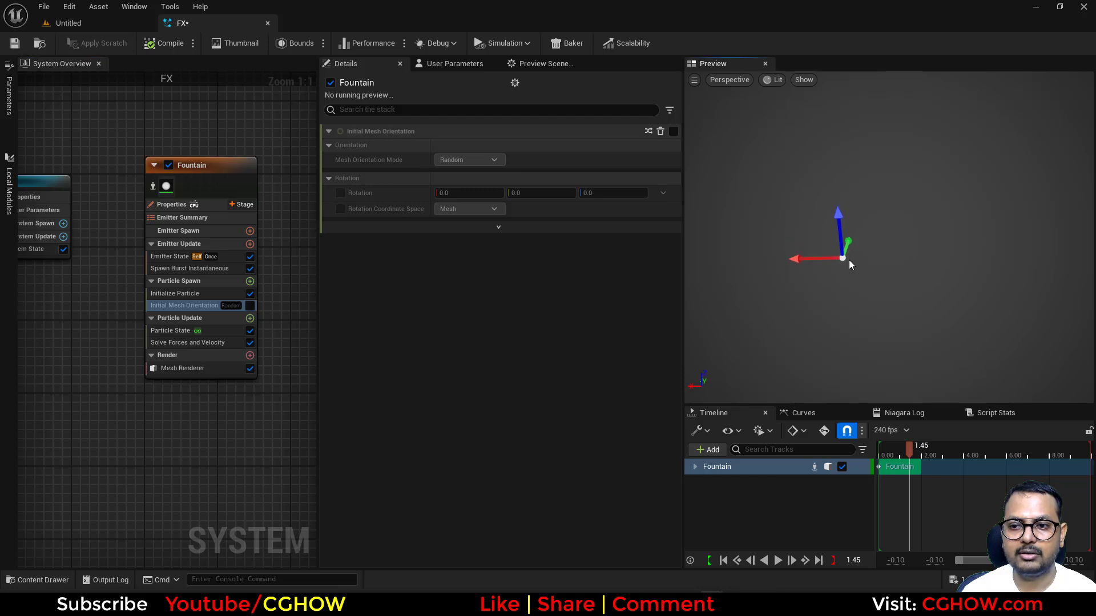
# Enable Initialize Particle's Position Offset and drive it with a Make Vector input
pyautogui.click(183, 294)
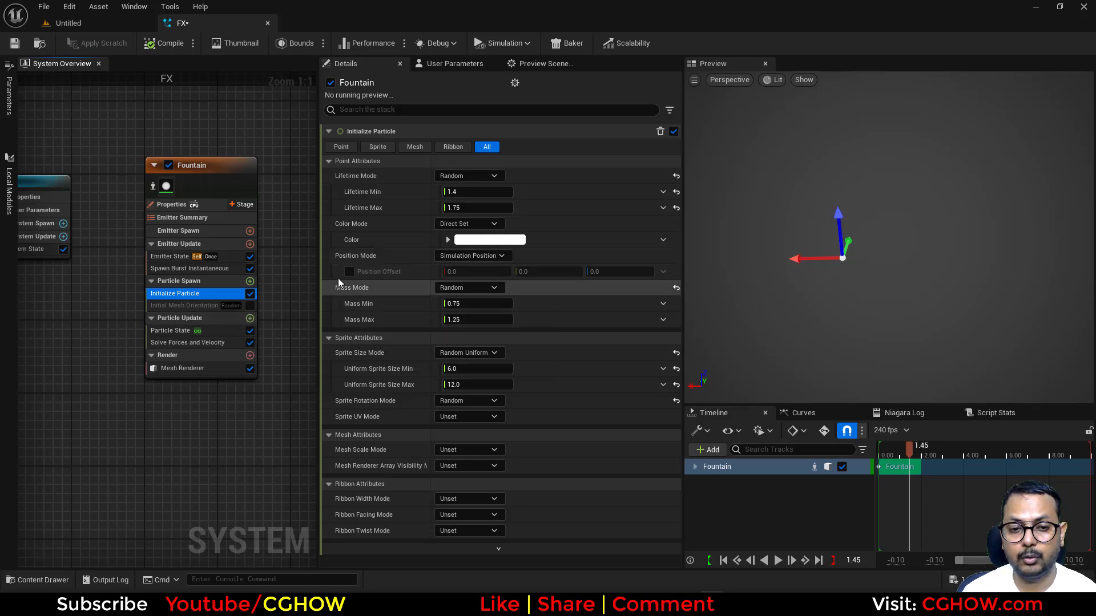
pyautogui.click(350, 271)
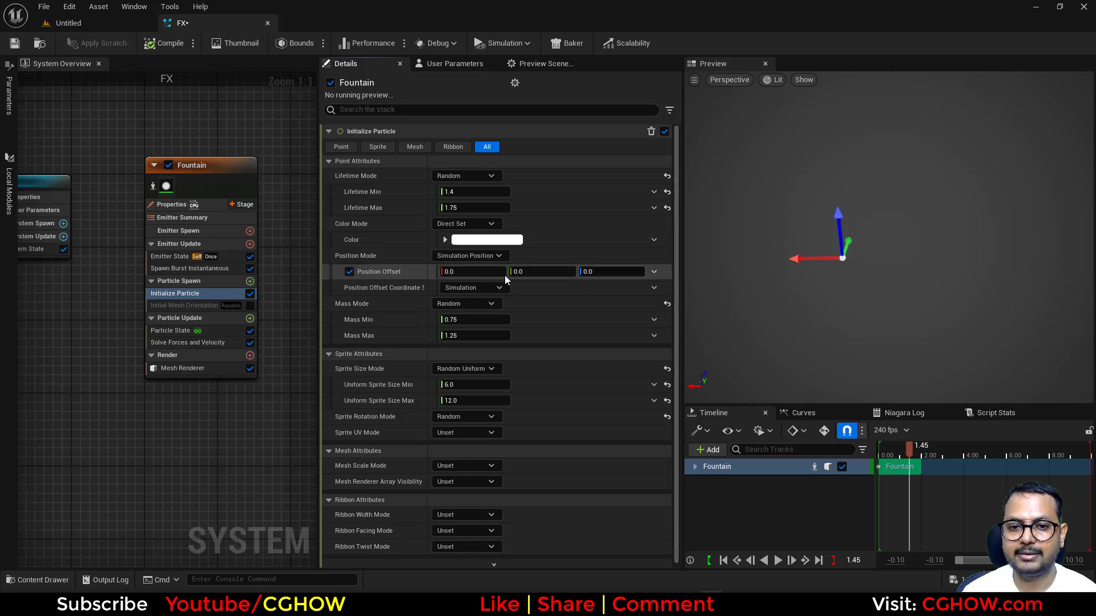
pyautogui.moveTo(473, 271); pyautogui.dragTo(491, 272)
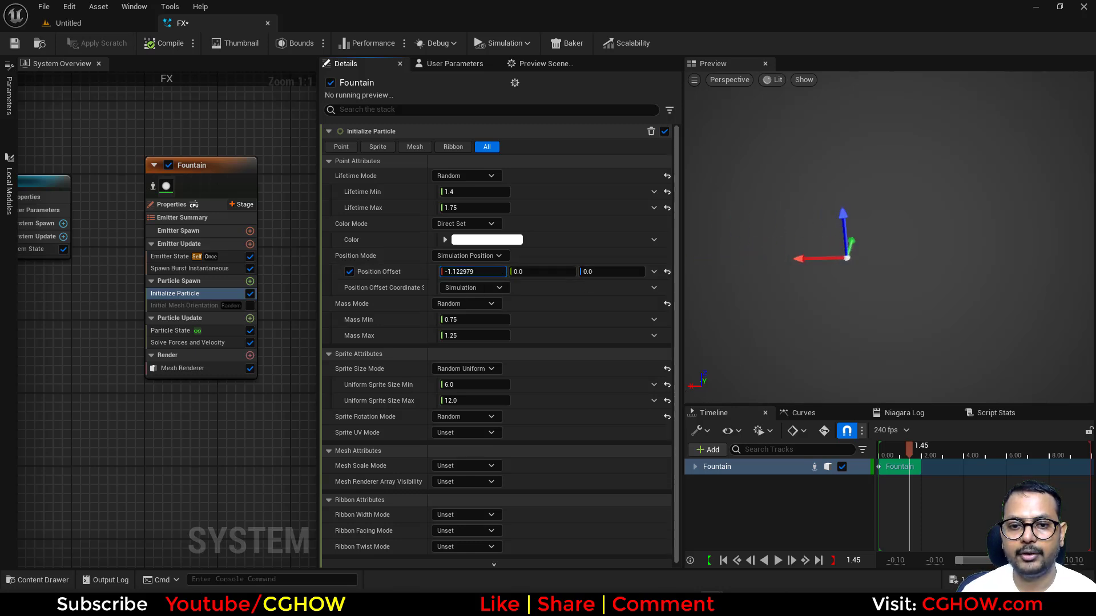
pyautogui.click(654, 272)
pyautogui.write('brea')
pyautogui.click(454, 345)
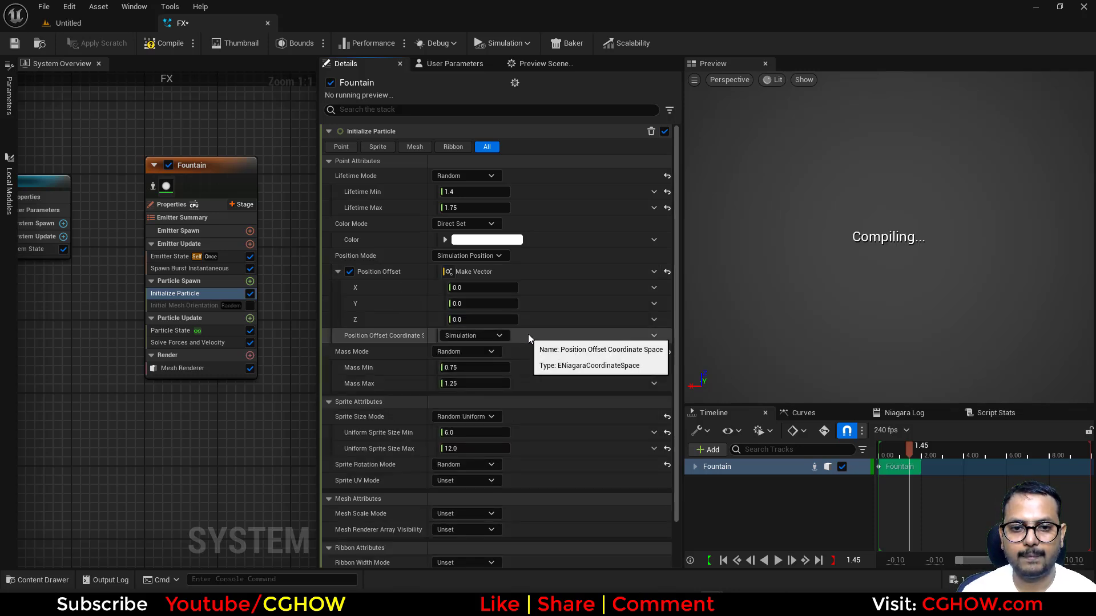
# Set Position Offset X to Uniform A Or B Float, choosing between -1.0 and 1.0
pyautogui.click(655, 322)
pyautogui.click(572, 290)
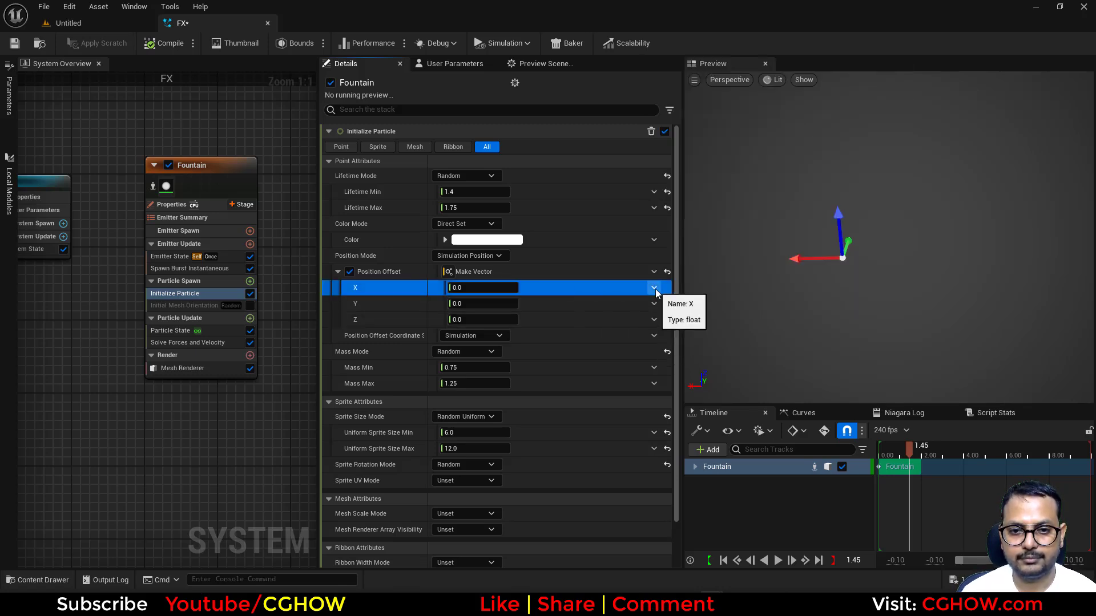
pyautogui.click(655, 288)
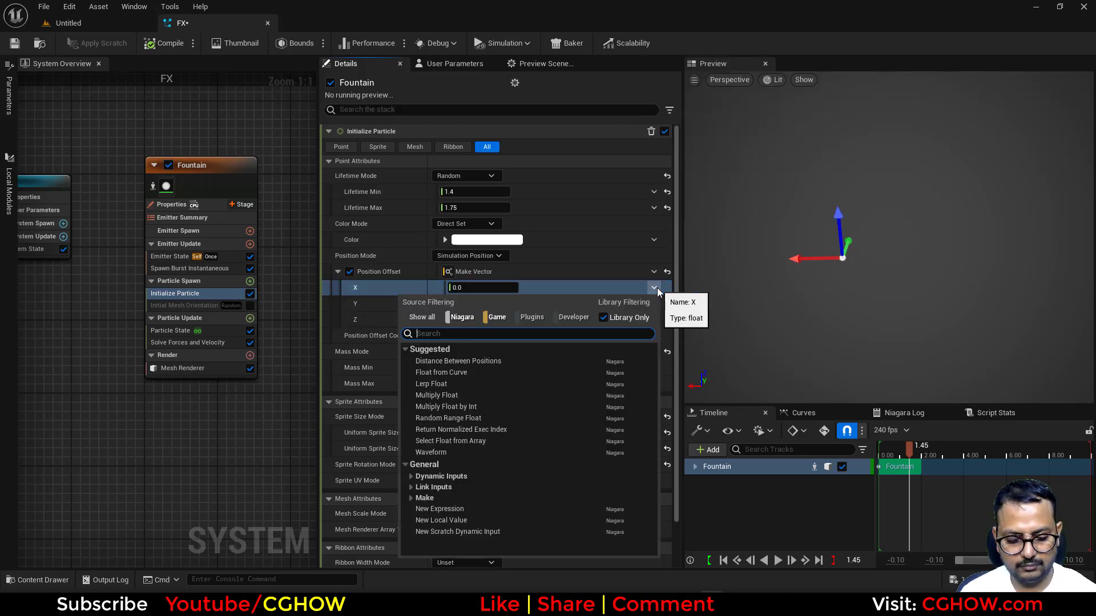
pyautogui.write('uni')
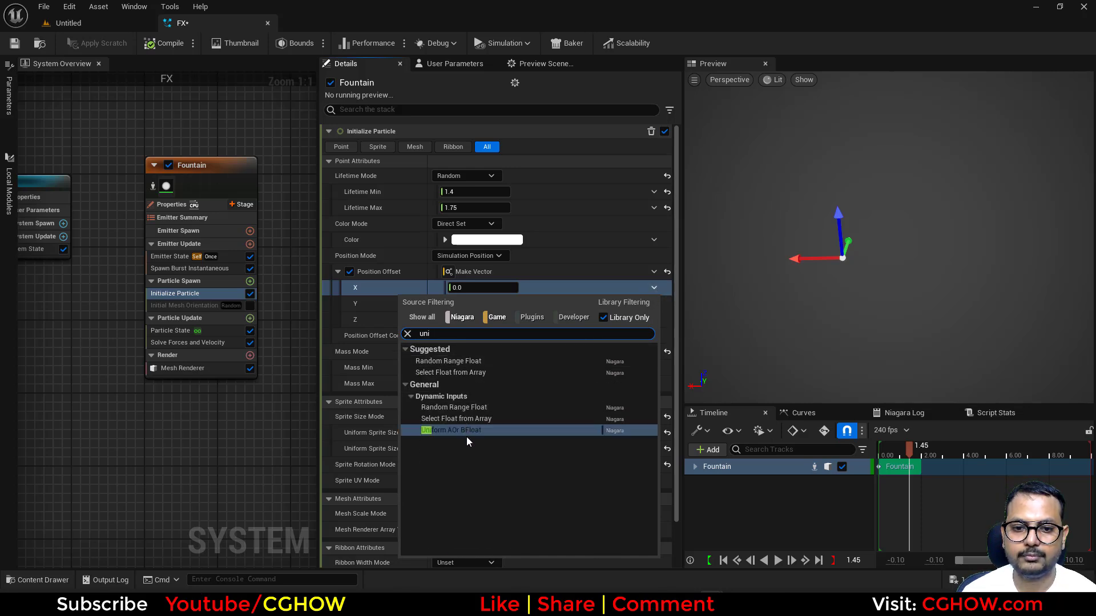
pyautogui.click(474, 432)
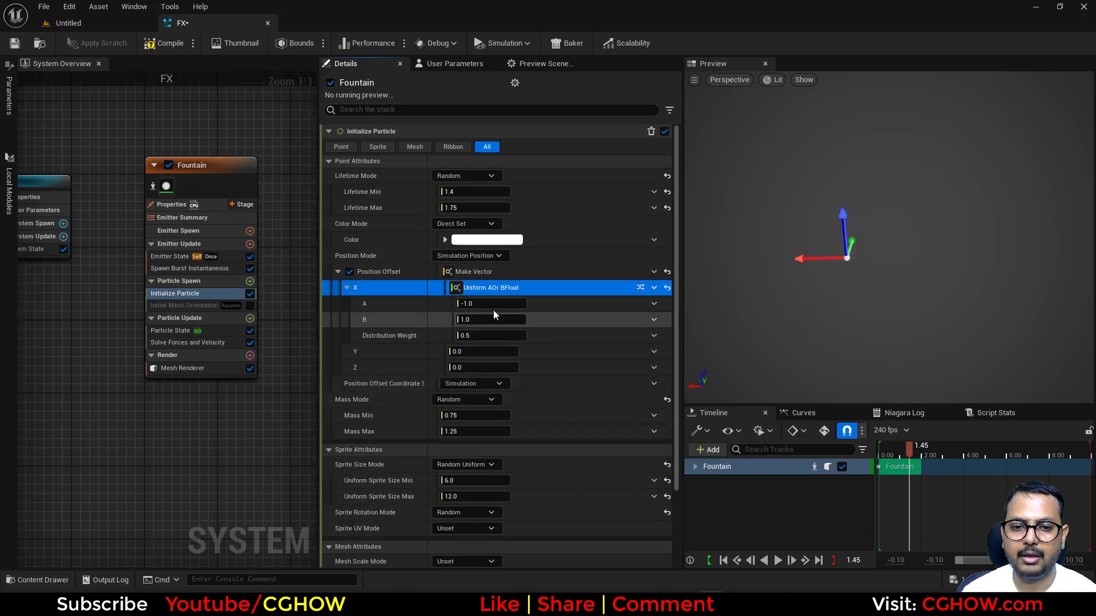
pyautogui.click(182, 268)
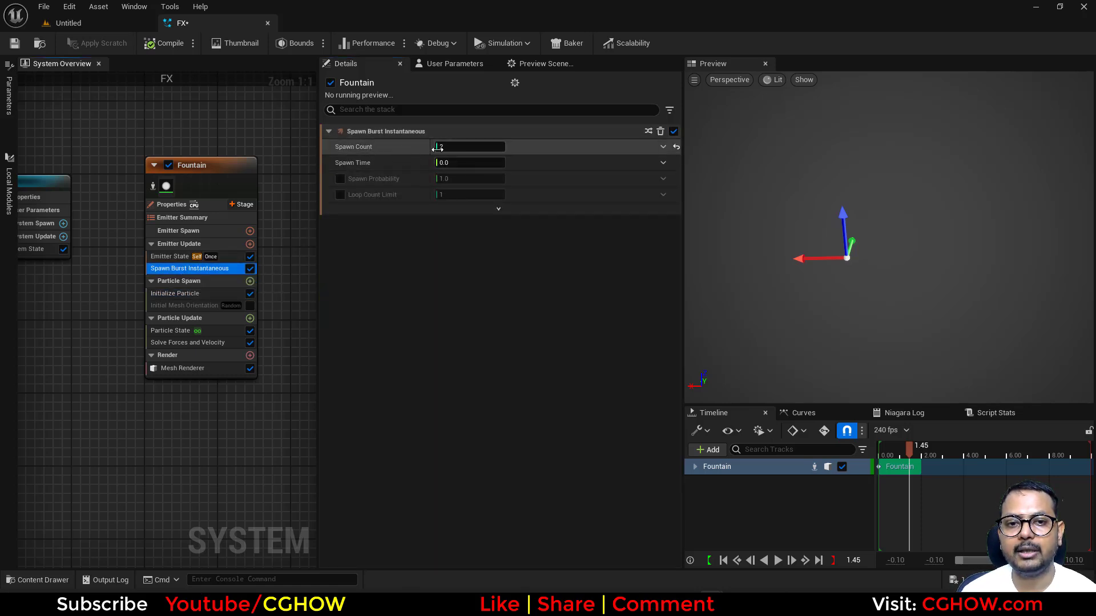
pyautogui.click(134, 6)
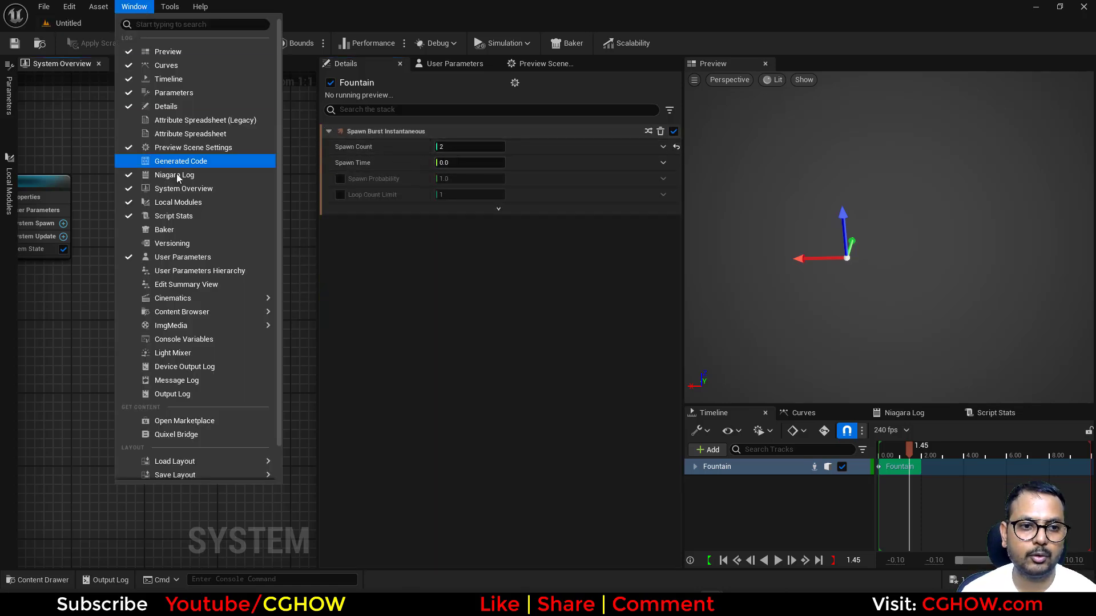
pyautogui.click(228, 127)
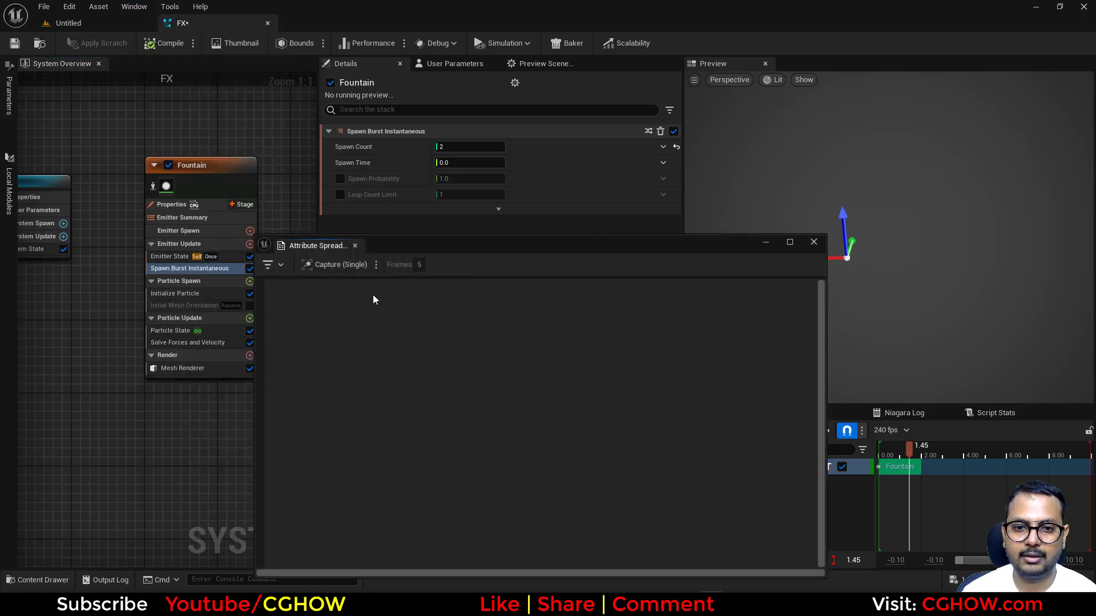
pyautogui.click(190, 170)
pyautogui.click(268, 265)
pyautogui.click(331, 271)
pyautogui.click(335, 265)
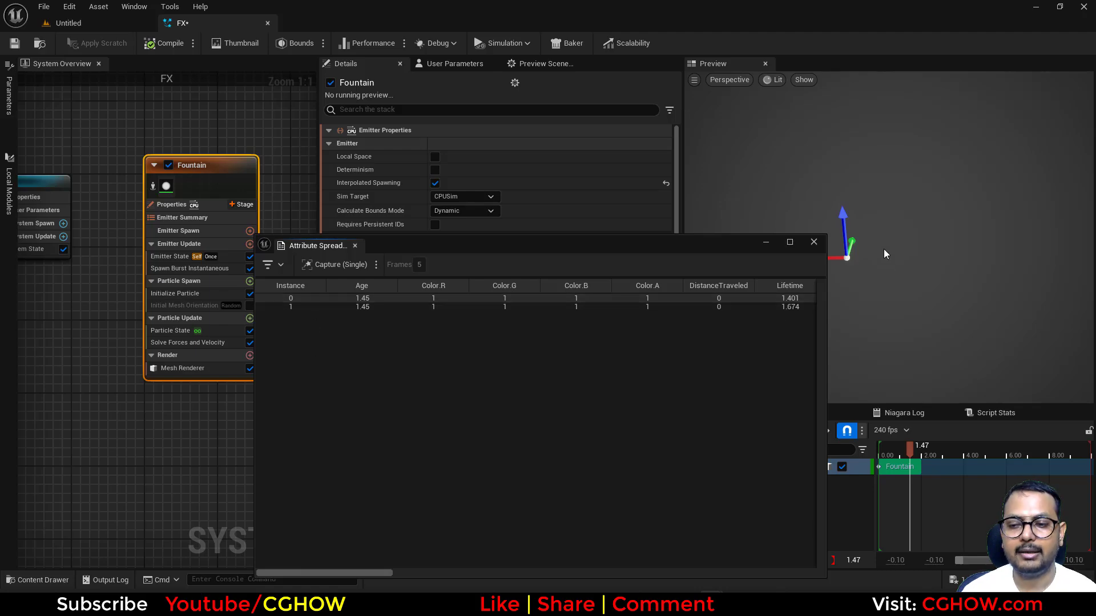
pyautogui.click(808, 243)
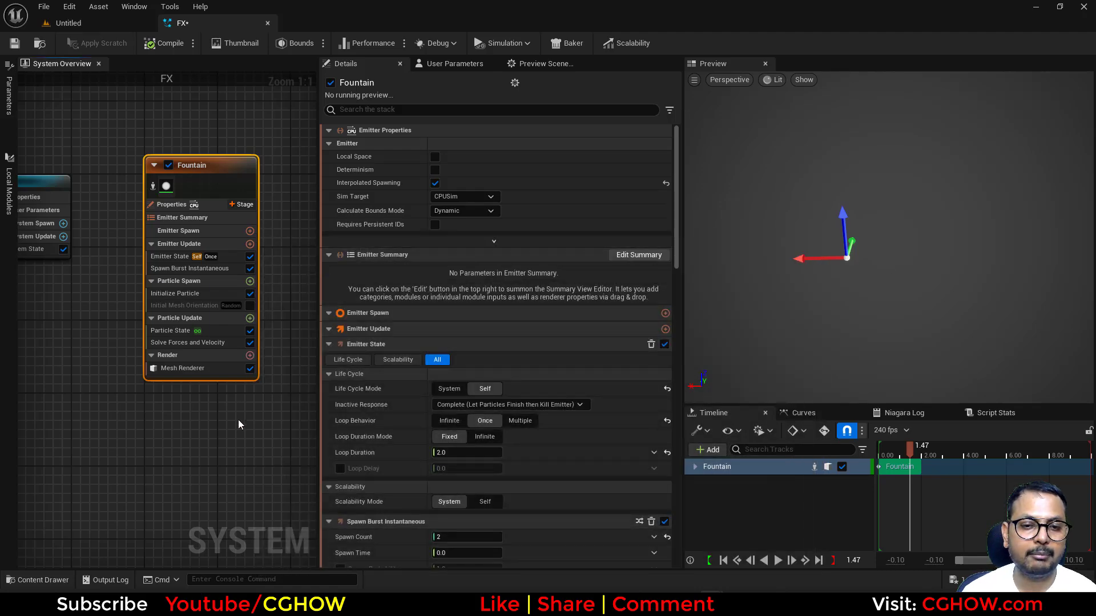
# Drive the X offset's Distribution Weight by Return Normalized Exec Index, excluding one
pyautogui.click(214, 292)
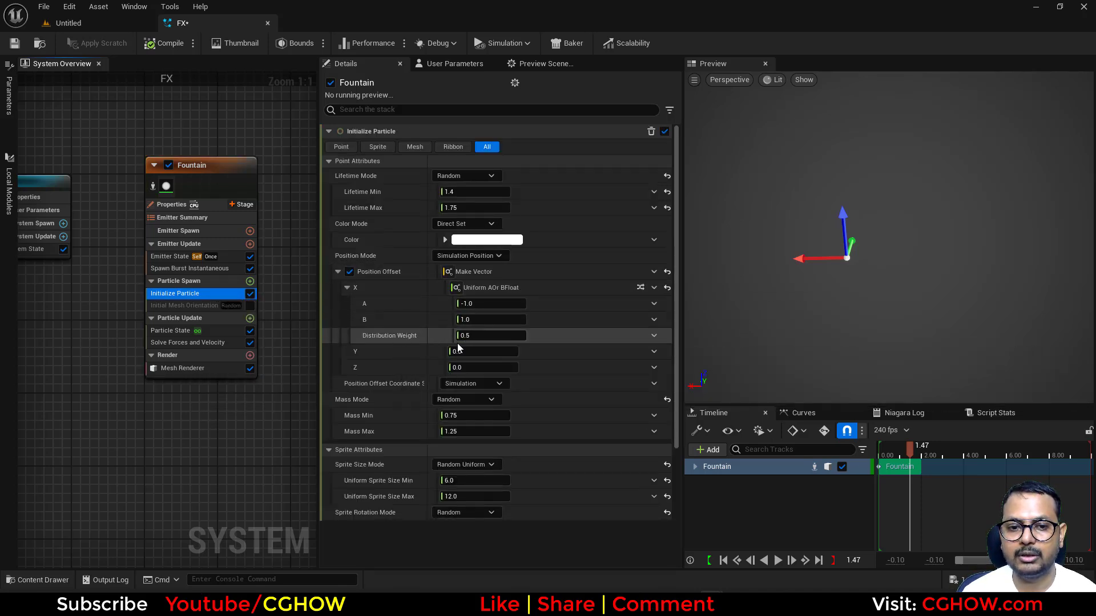
pyautogui.click(654, 335)
pyautogui.write('exe')
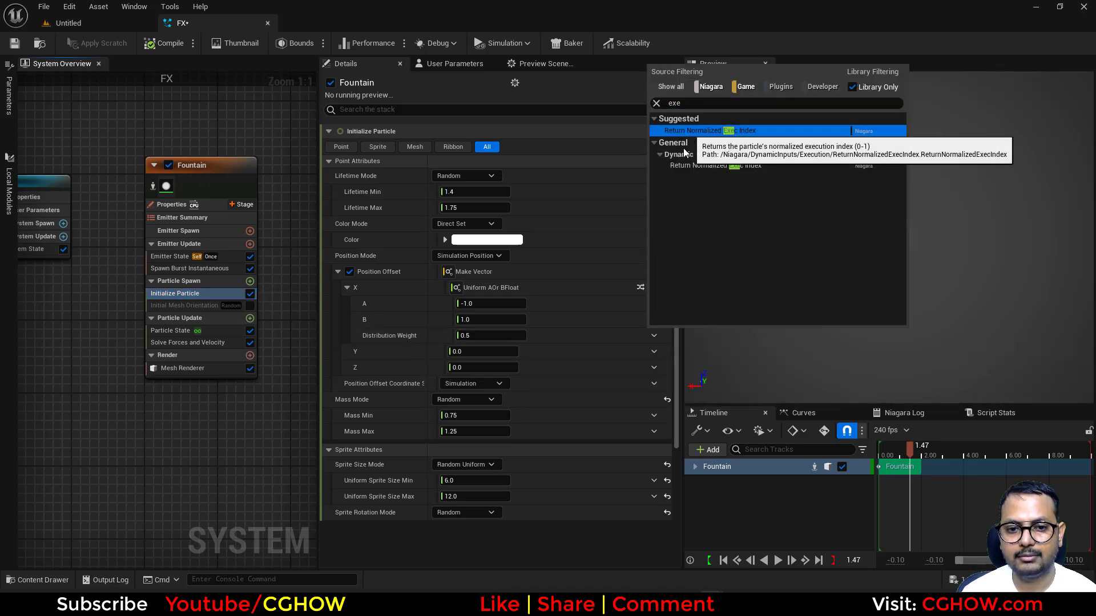
pyautogui.click(690, 132)
pyautogui.click(472, 367)
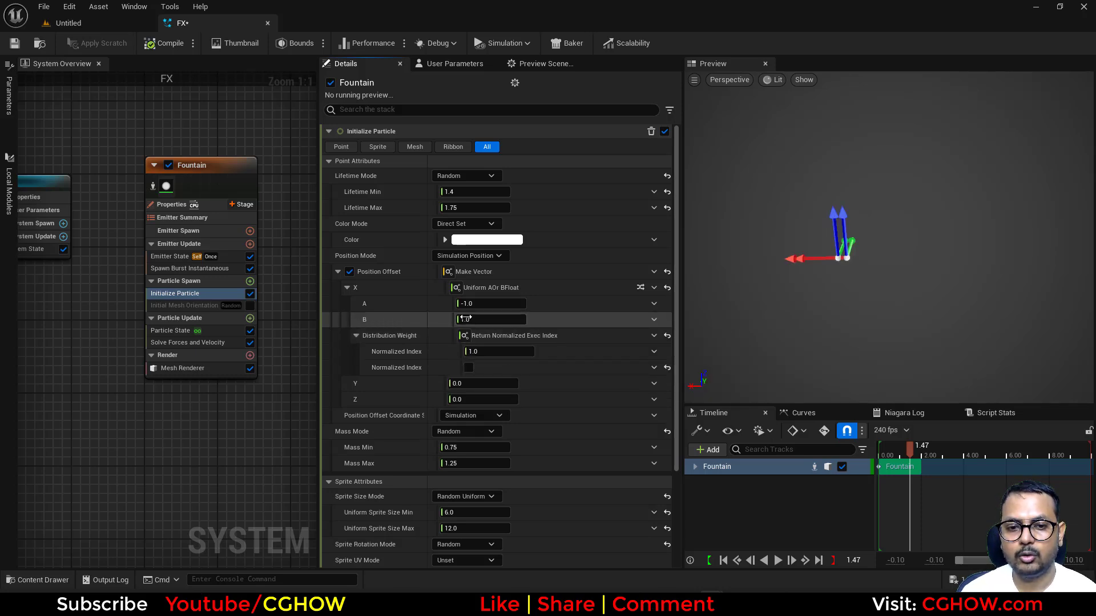
# Set offset A to 0.0 and B to about -10.76 to separate the two gizmos
pyautogui.click(474, 303)
pyautogui.write('0')
pyautogui.press('Return')
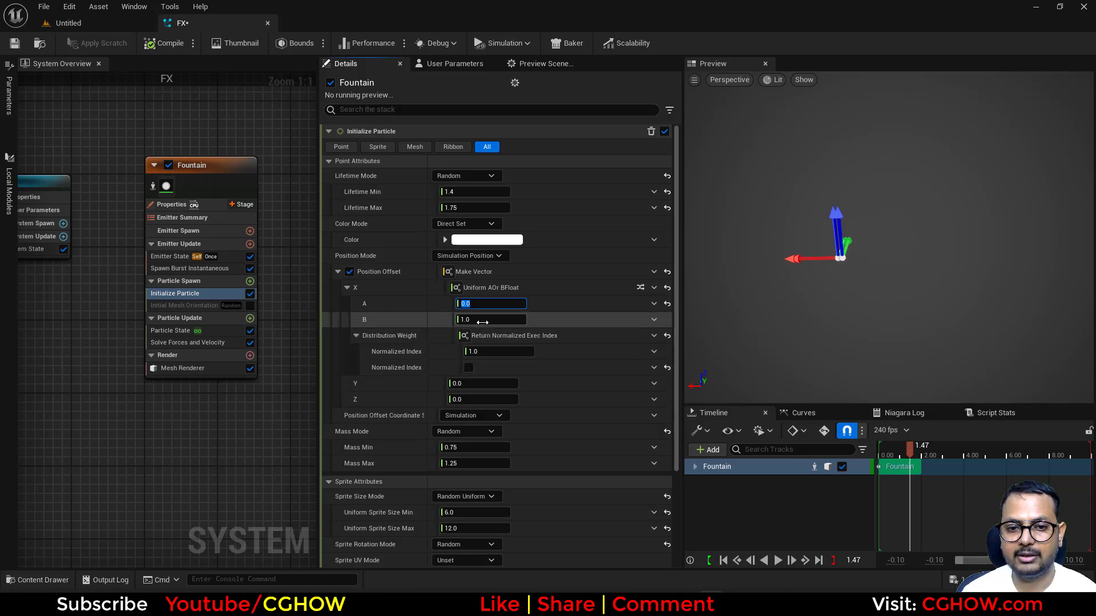
pyautogui.moveTo(491, 320); pyautogui.dragTo(513, 320)
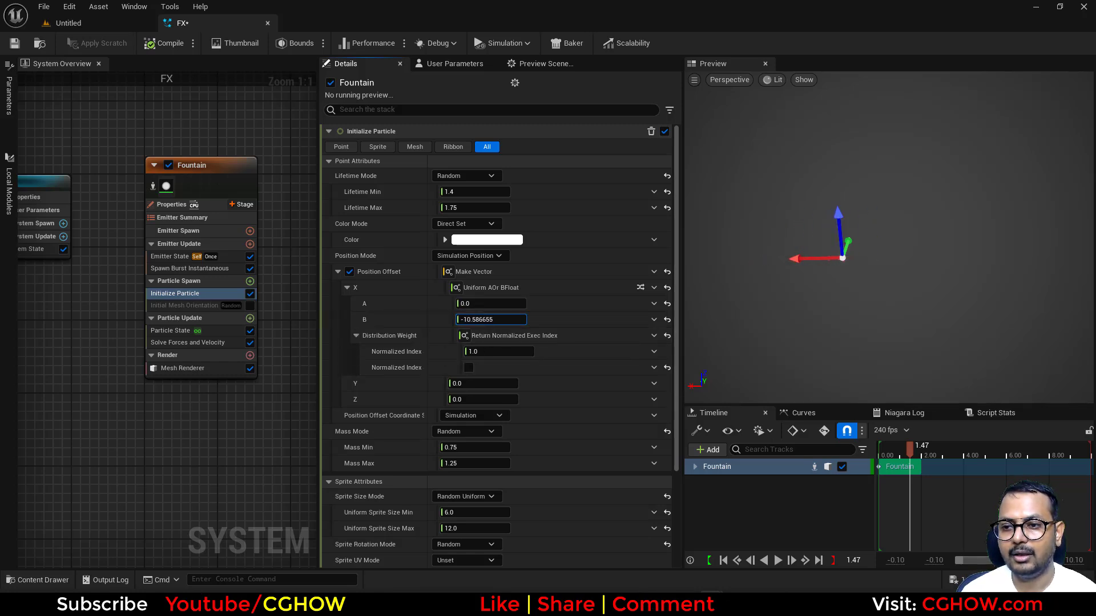
pyautogui.moveTo(950, 203); pyautogui.dragTo(950, 212)
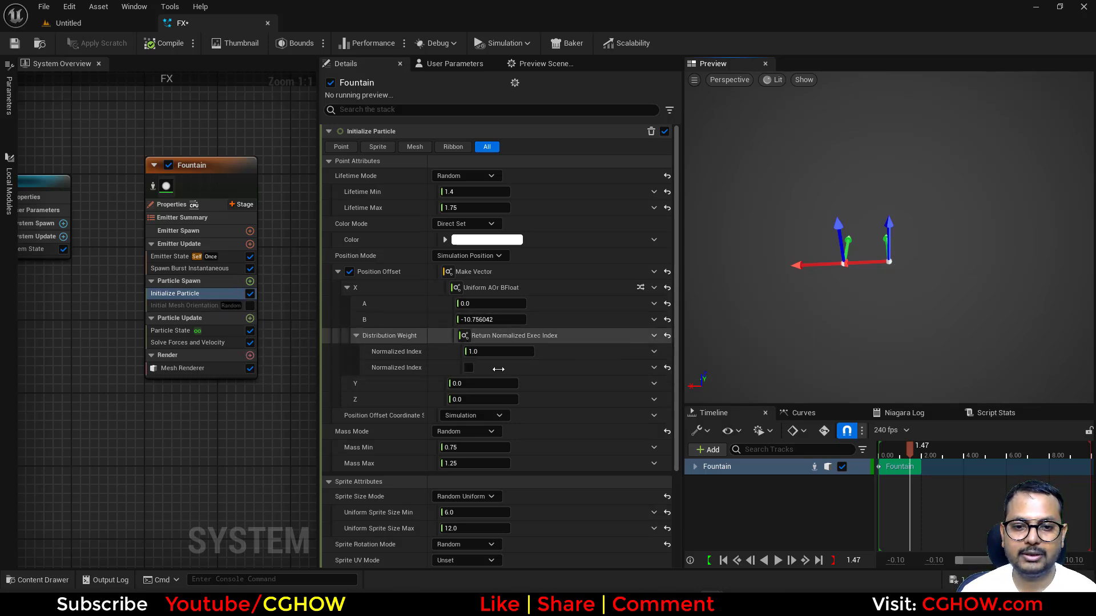
pyautogui.click(174, 306)
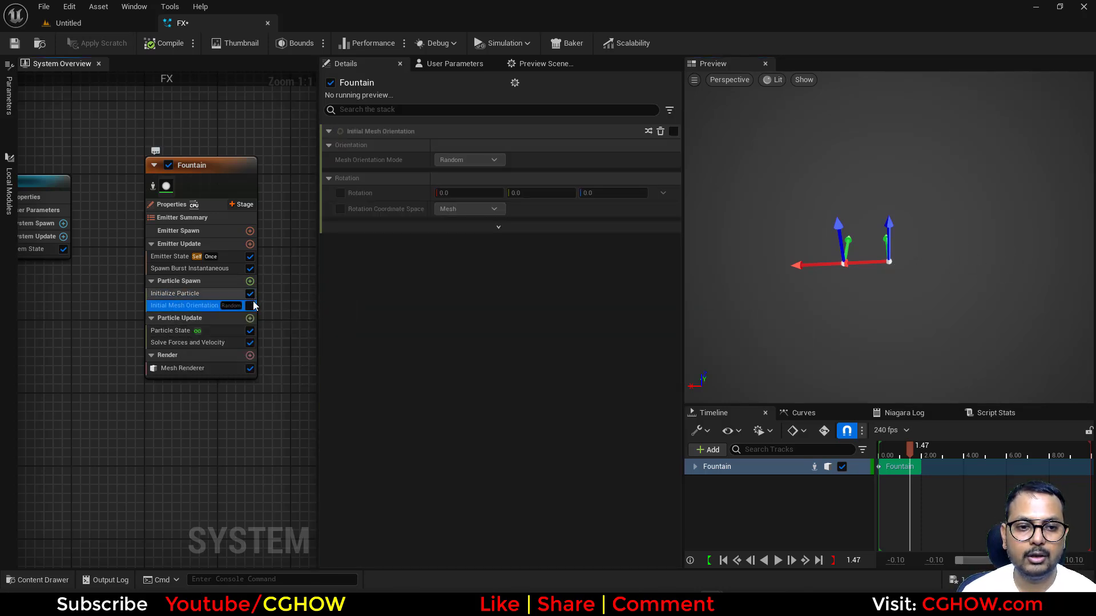
# Re-enable Initial Mesh Orientation with Mesh Orientation Mode None and a fixed Rotation enabled
pyautogui.click(250, 306)
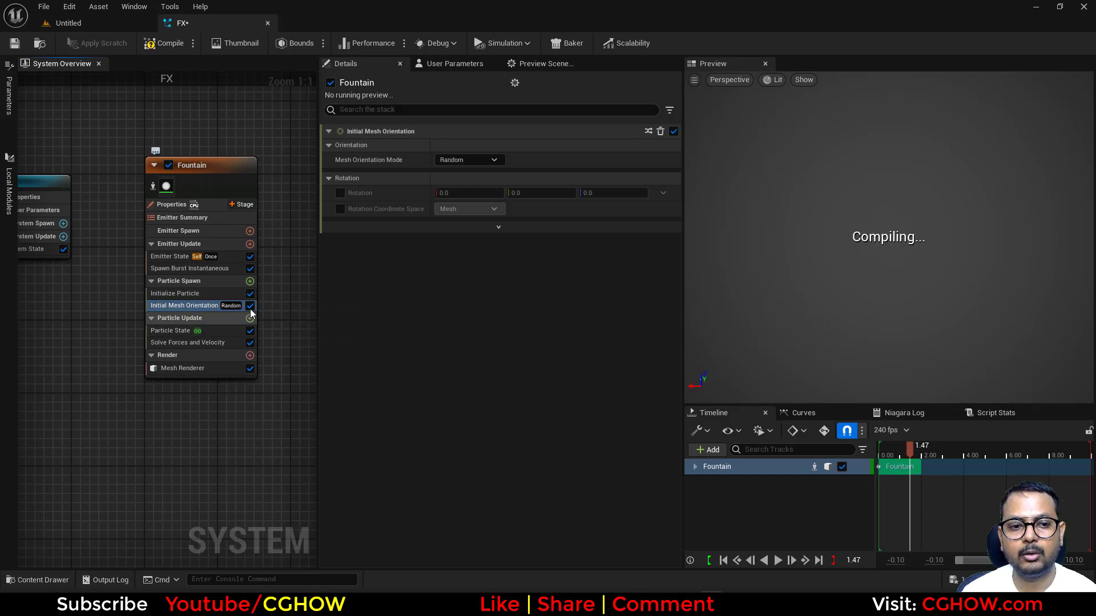
pyautogui.click(463, 160)
pyautogui.click(475, 180)
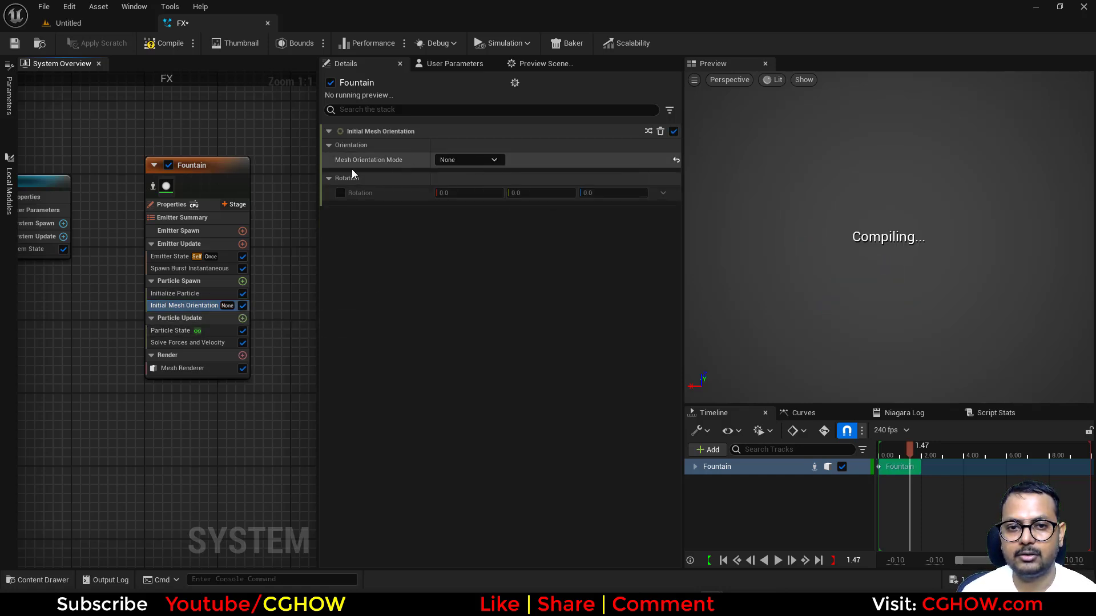
pyautogui.click(340, 194)
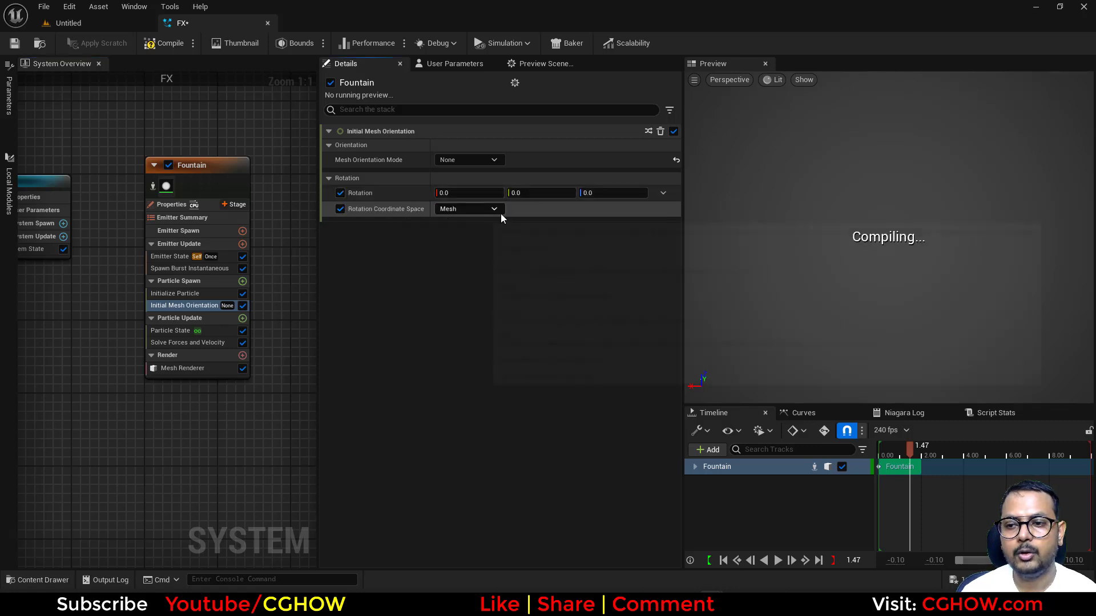
pyautogui.moveTo(847, 323); pyautogui.dragTo(844, 316)
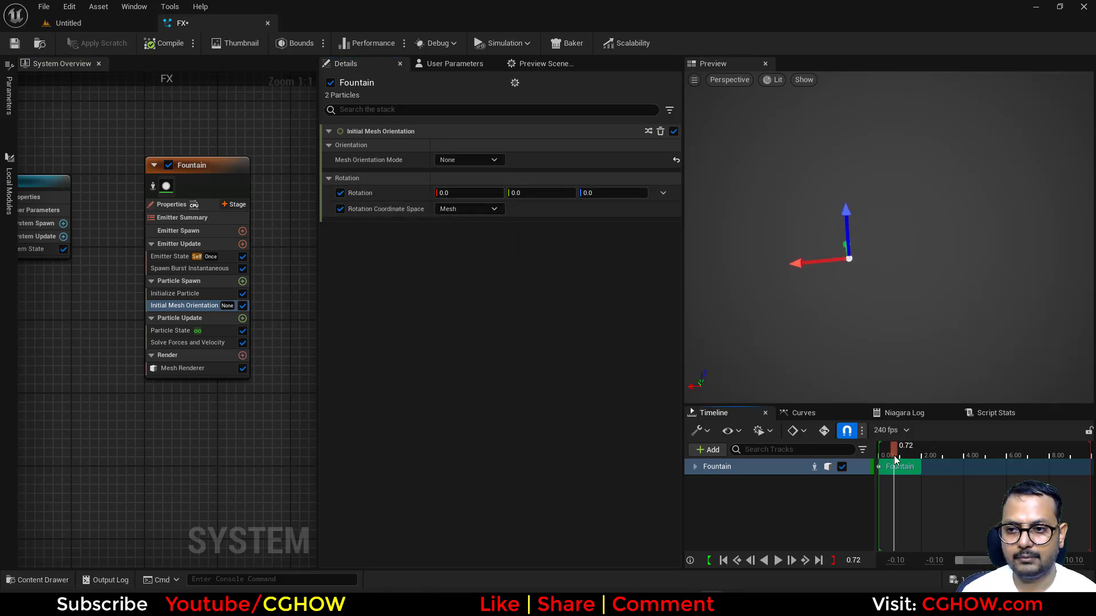
pyautogui.moveTo(894, 455)
pyautogui.mouseDown()
pyautogui.moveTo(882, 455)
pyautogui.moveTo(913, 461)
pyautogui.mouseUp()
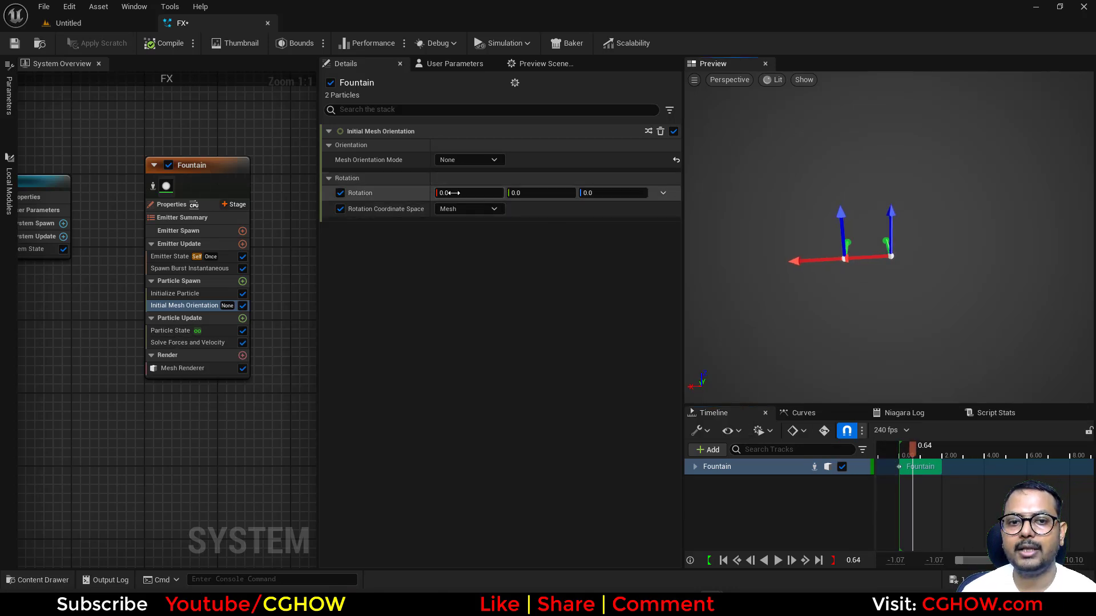
# Set the mesh rotation to 0, 0, 0.5 to turn the gizmos around
pyautogui.moveTo(454, 193); pyautogui.dragTo(462, 193)
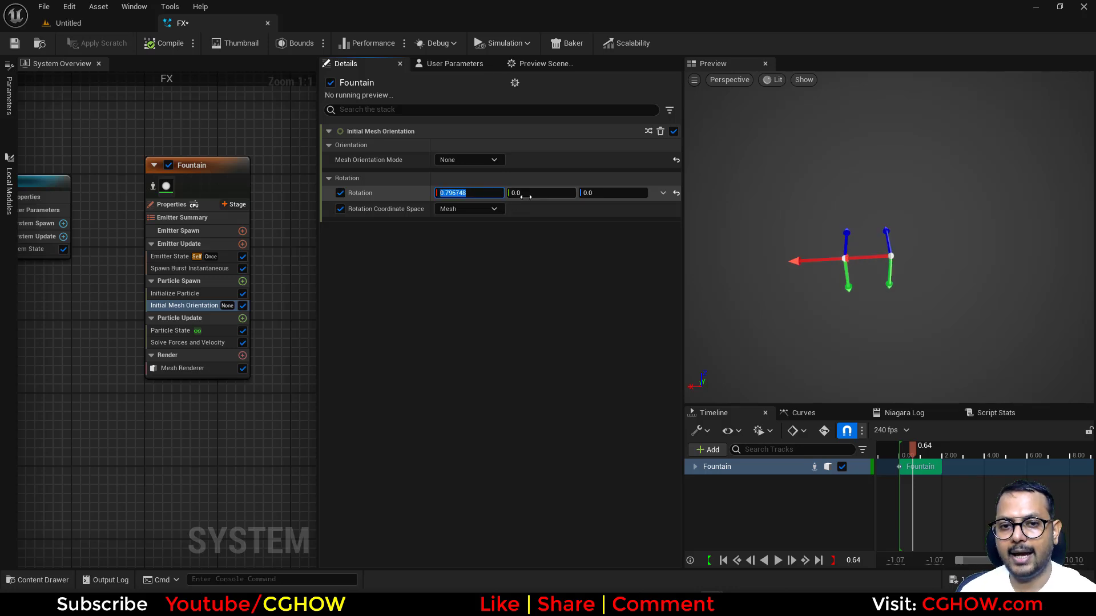
pyautogui.write('0')
pyautogui.press('Return')
pyautogui.moveTo(536, 195); pyautogui.dragTo(544, 195)
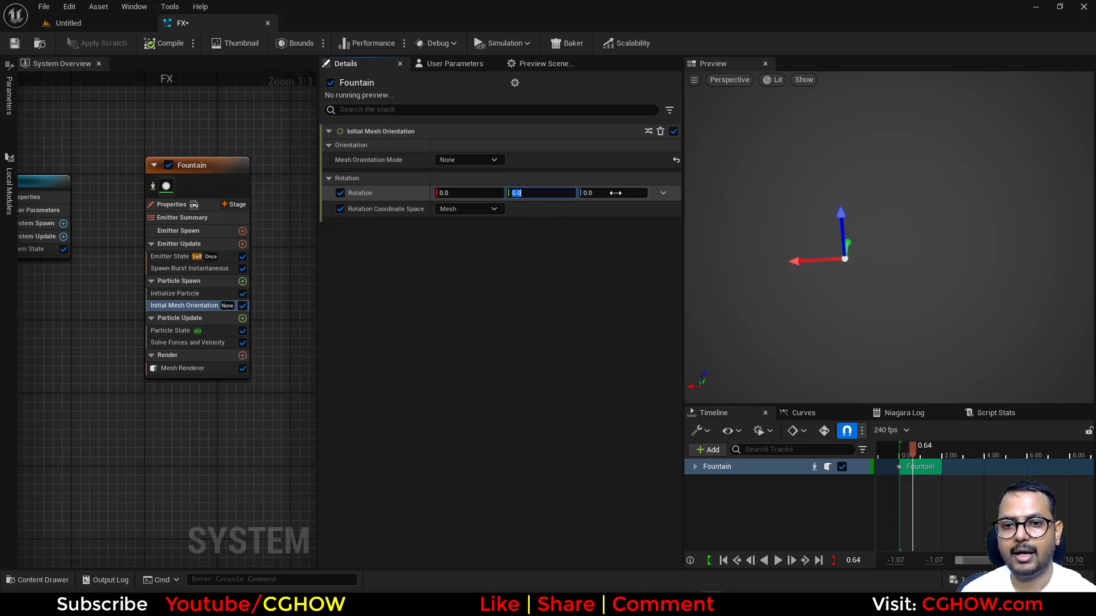
pyautogui.moveTo(615, 193); pyautogui.dragTo(609, 193)
pyautogui.write('0.5')
pyautogui.press('Return')
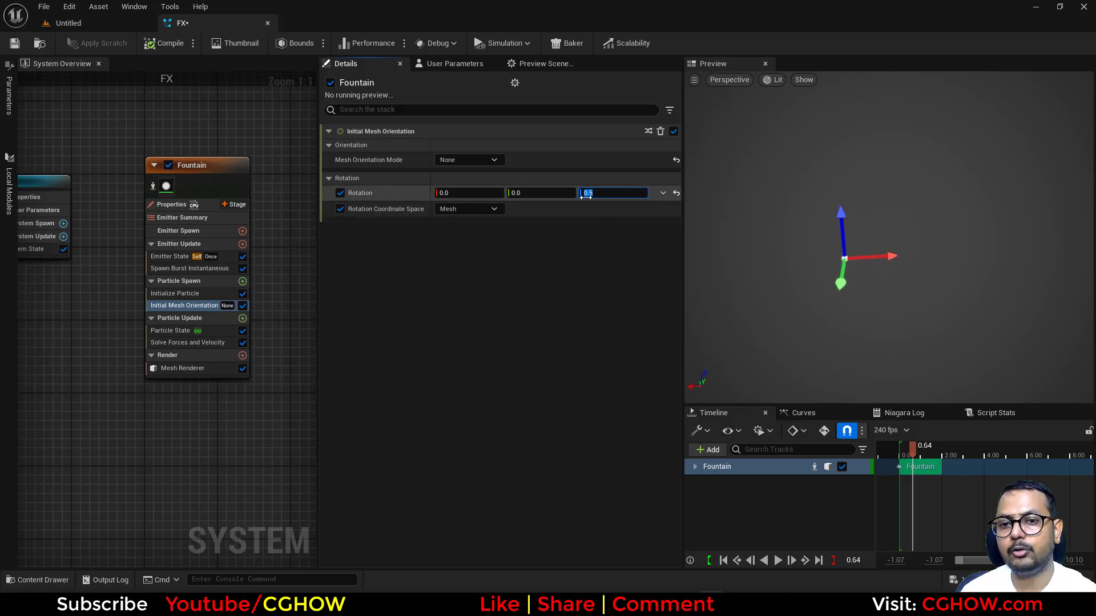
# Break the rotation into X, Y, Z and make rotation Z a Uniform A Or B Float
pyautogui.click(660, 193)
pyautogui.write('brea')
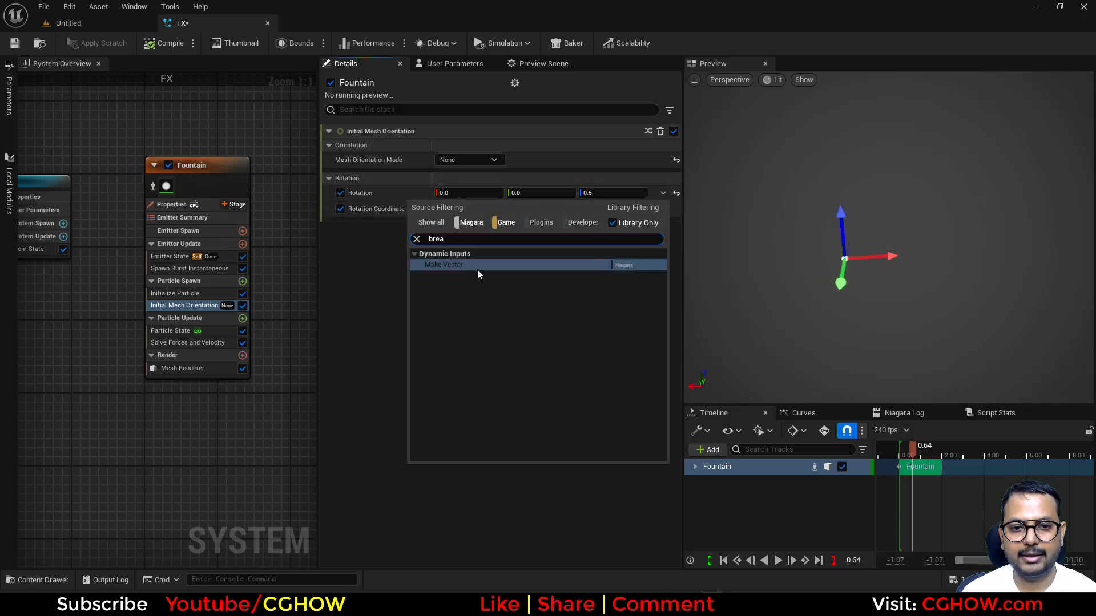
pyautogui.click(477, 267)
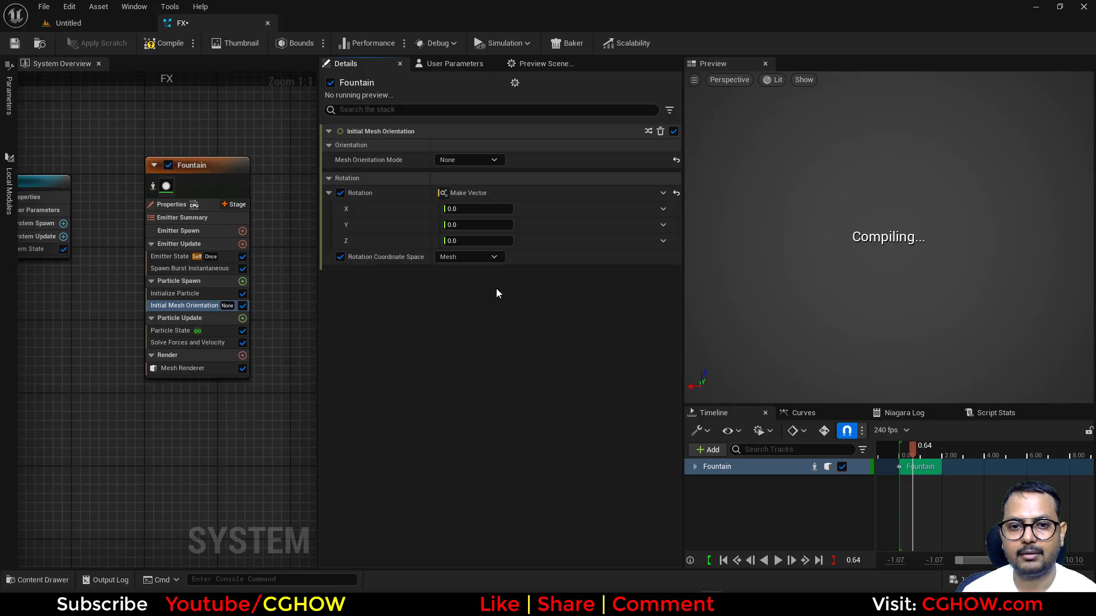
pyautogui.click(663, 241)
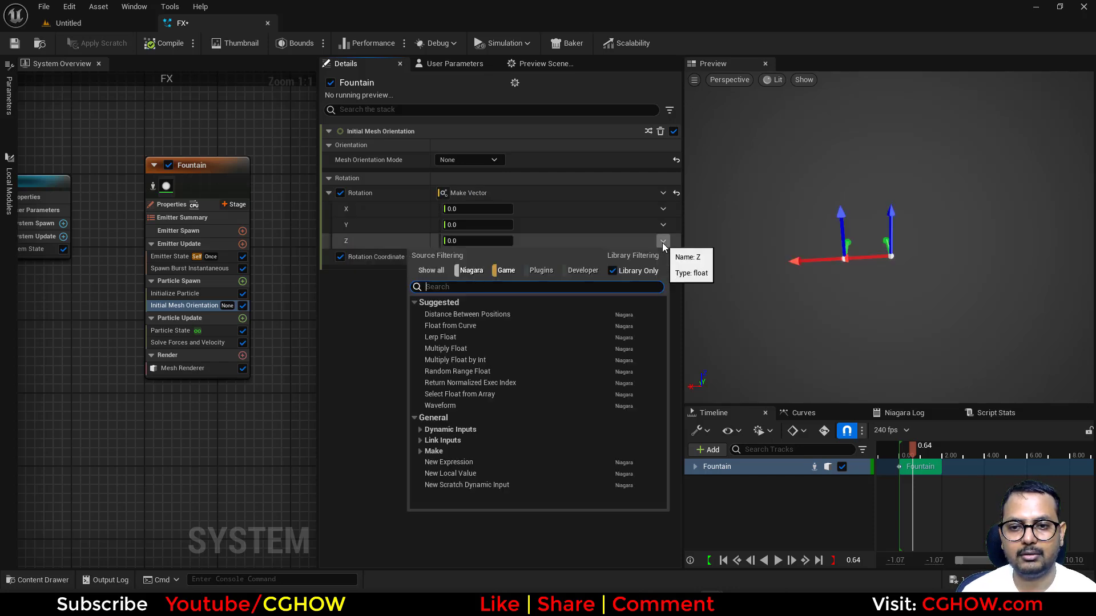
pyautogui.write('uni')
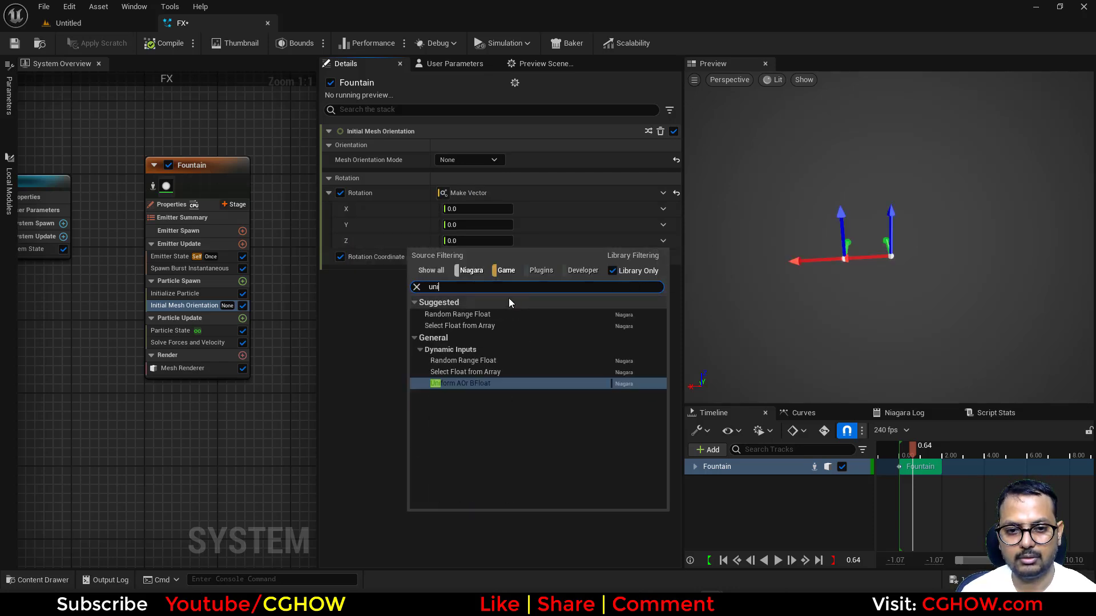
pyautogui.click(465, 315)
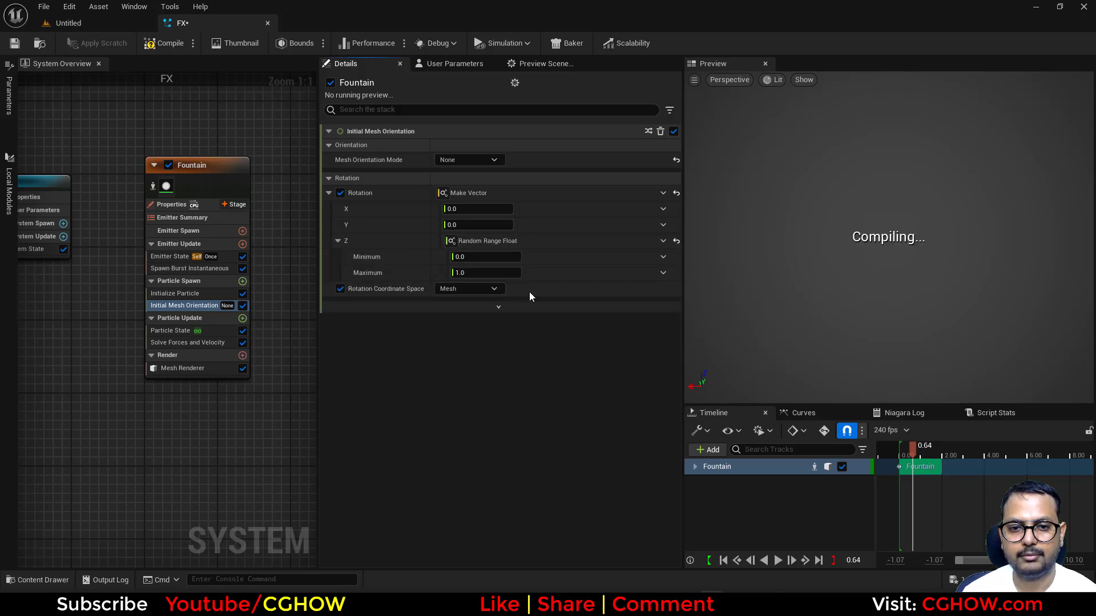
pyautogui.click(662, 241)
pyautogui.write('uni')
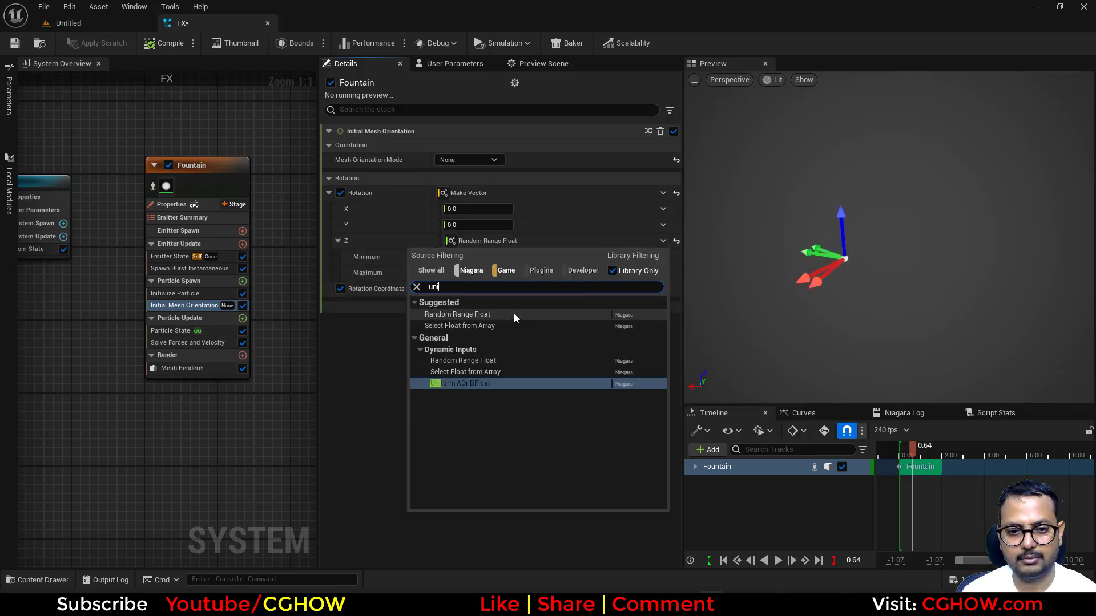
pyautogui.click(485, 380)
# Weight rotation Z by Return Normalized Exec Index excluding one, with A 0.0 and B 0.5
pyautogui.click(662, 289)
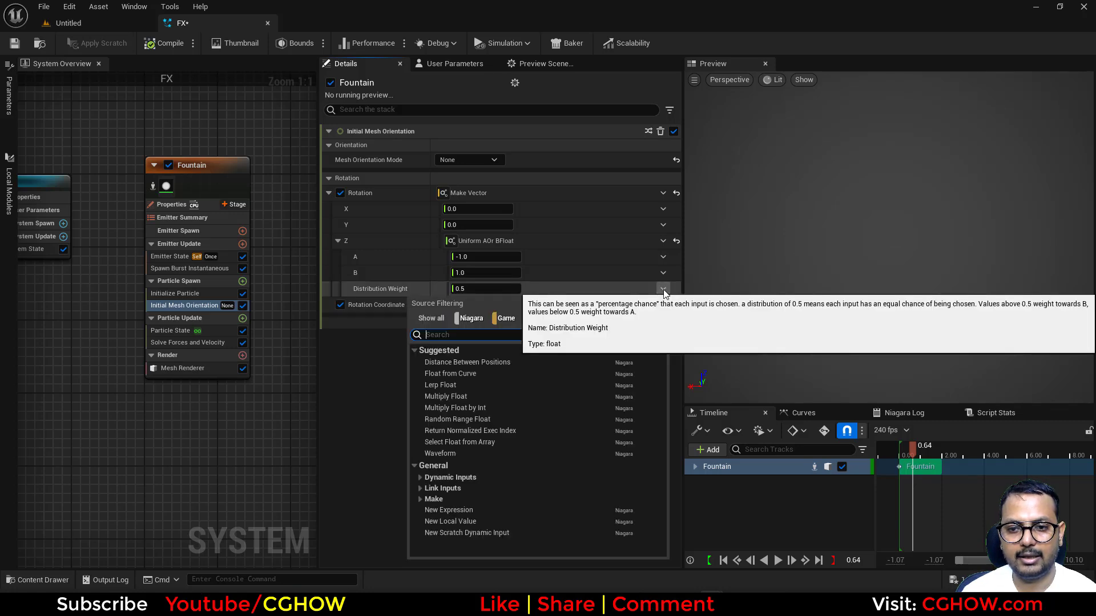
pyautogui.write('exec')
pyautogui.click(457, 365)
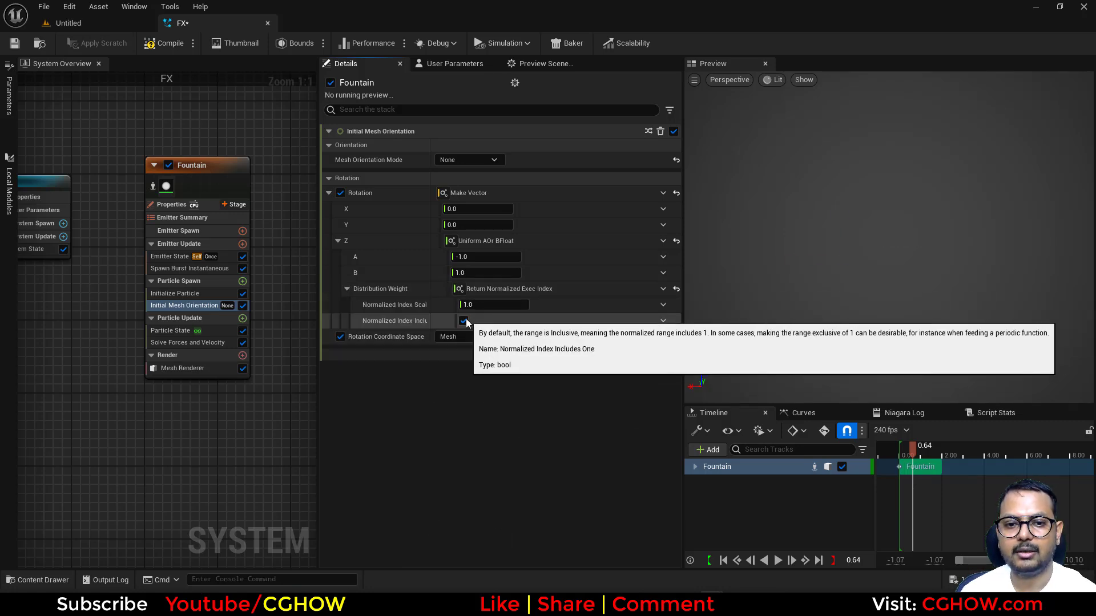
pyautogui.click(463, 320)
pyautogui.write('0')
pyautogui.press('Return')
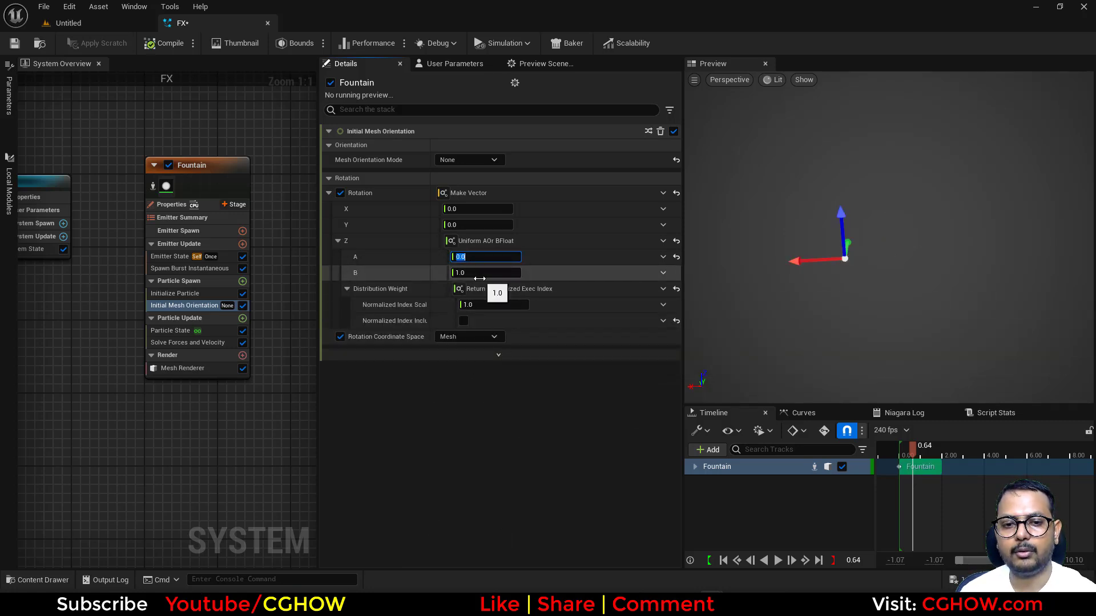
pyautogui.click(482, 275)
pyautogui.write('.5')
pyautogui.press('Return')
# Orbit and replay the preview to inspect the turned second gizmo
pyautogui.moveTo(833, 289); pyautogui.dragTo(834, 284)
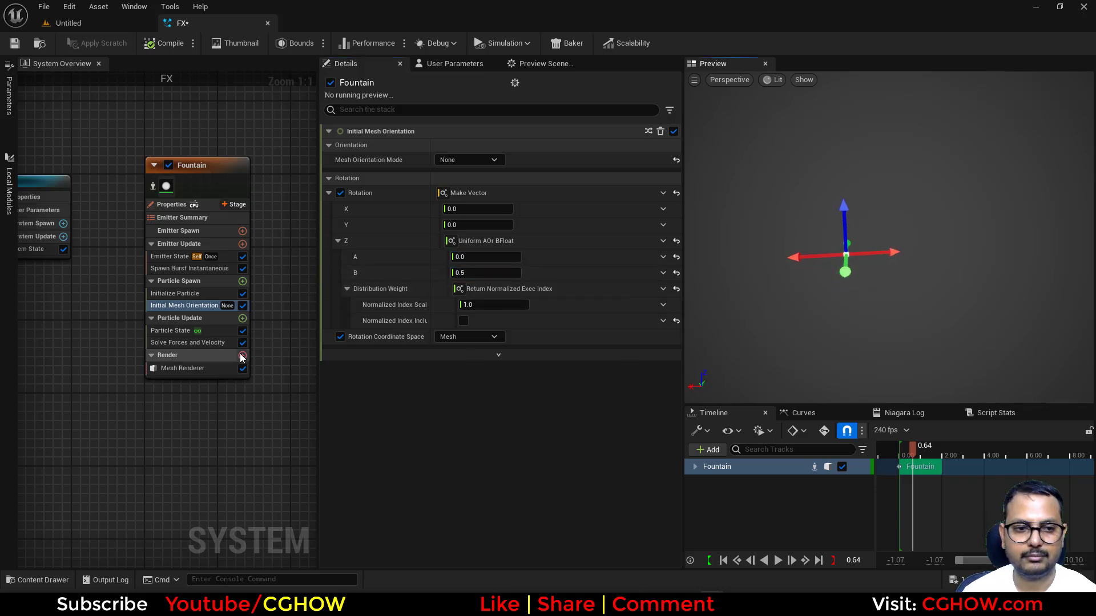
pyautogui.moveTo(885, 451)
pyautogui.mouseDown()
pyautogui.moveTo(925, 451)
pyautogui.moveTo(902, 451)
pyautogui.mouseUp()
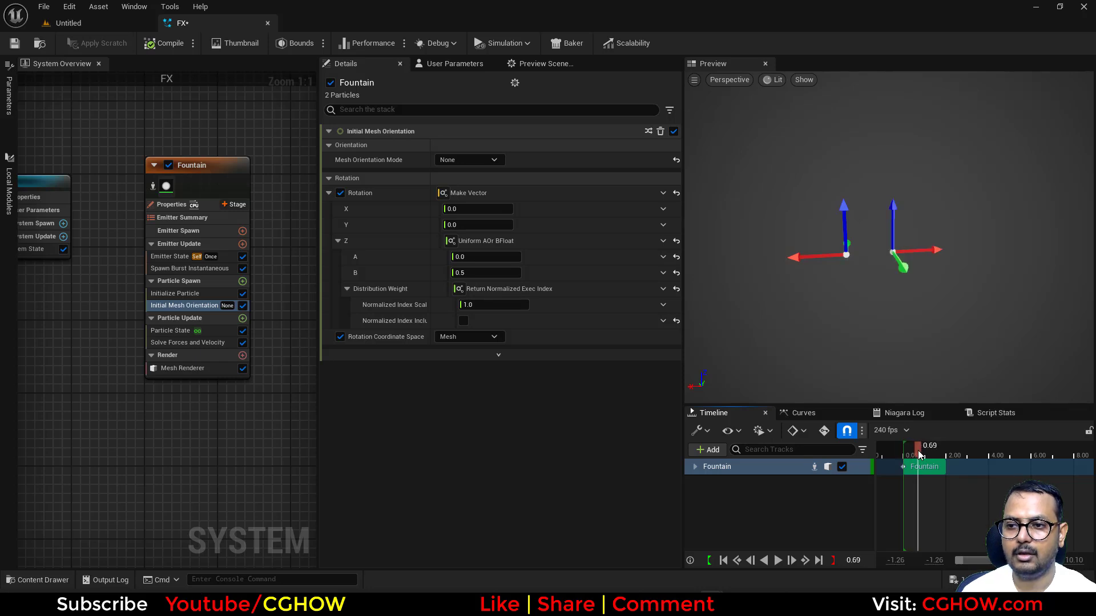
pyautogui.moveTo(889, 290); pyautogui.dragTo(884, 326)
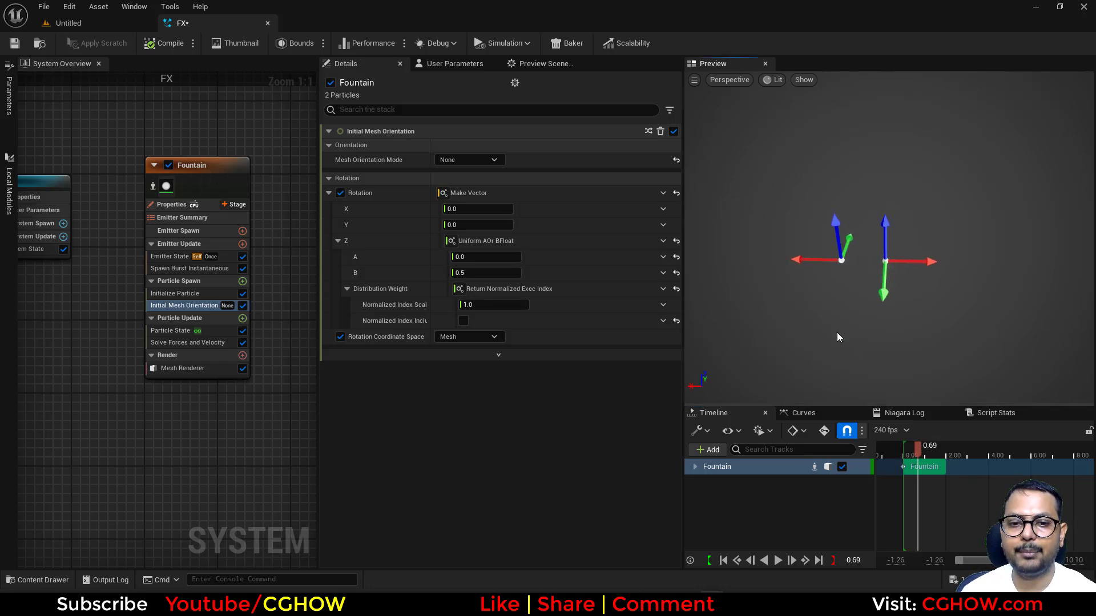
pyautogui.moveTo(904, 457); pyautogui.dragTo(934, 456)
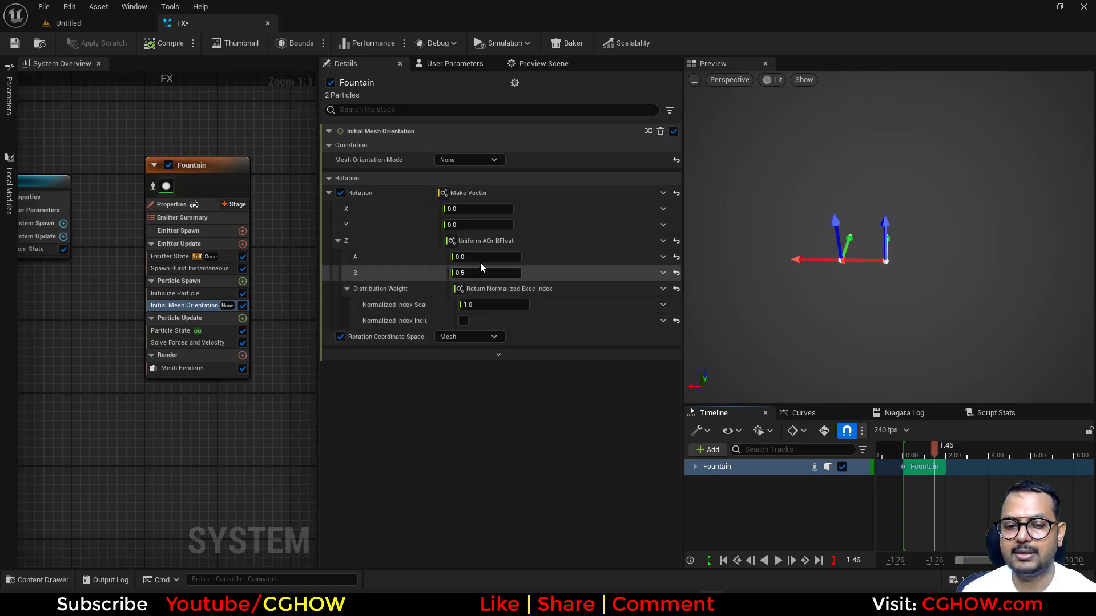
pyautogui.scroll(5, 858, 331)
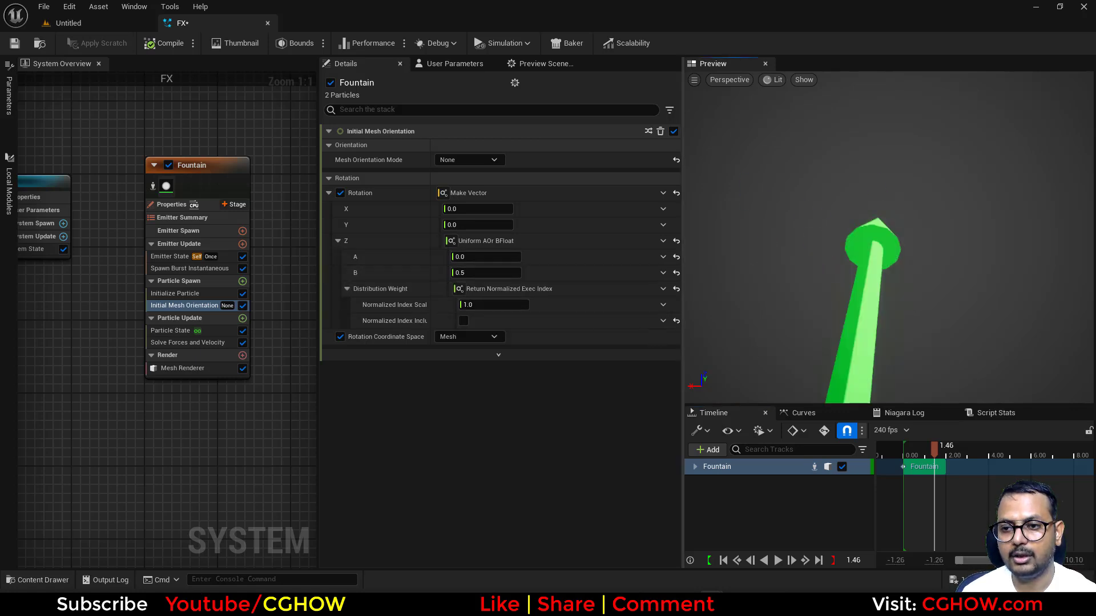
pyautogui.scroll(-3, 858, 331)
pyautogui.moveTo(809, 315); pyautogui.dragTo(838, 303)
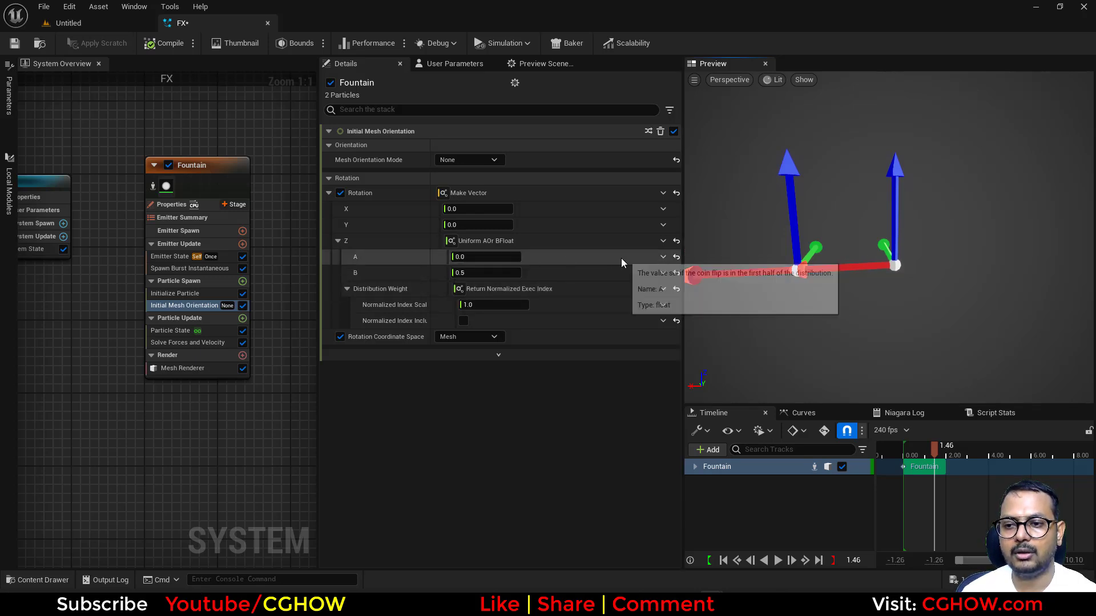
pyautogui.scroll(-3, 884, 291)
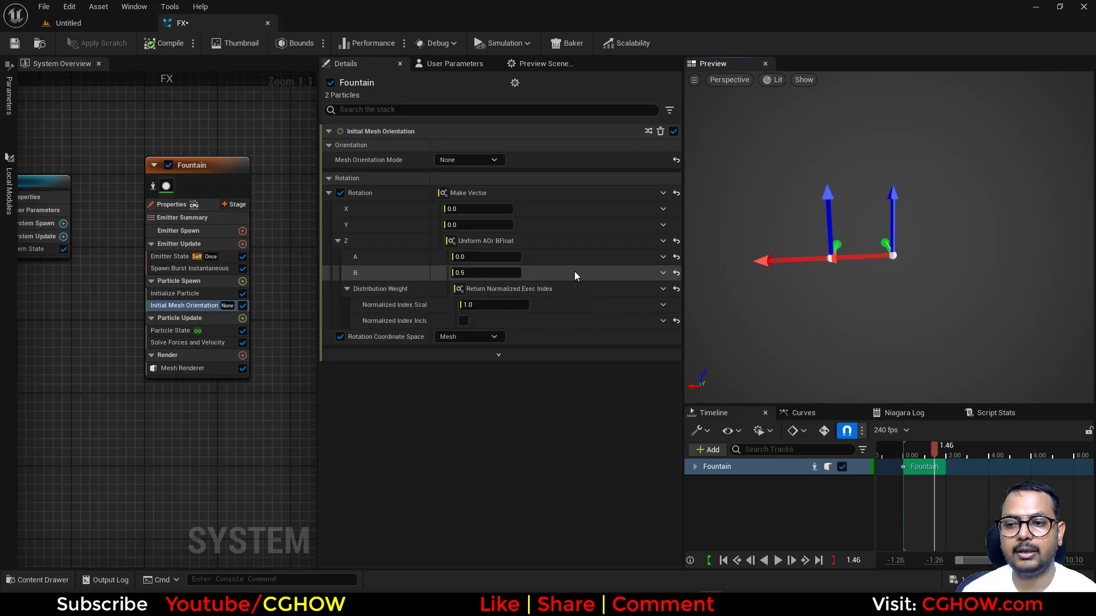
# Disable Initial Mesh Orientation and drive Position Offset X by Return Normalized Exec Index, excluding one
pyautogui.click(243, 306)
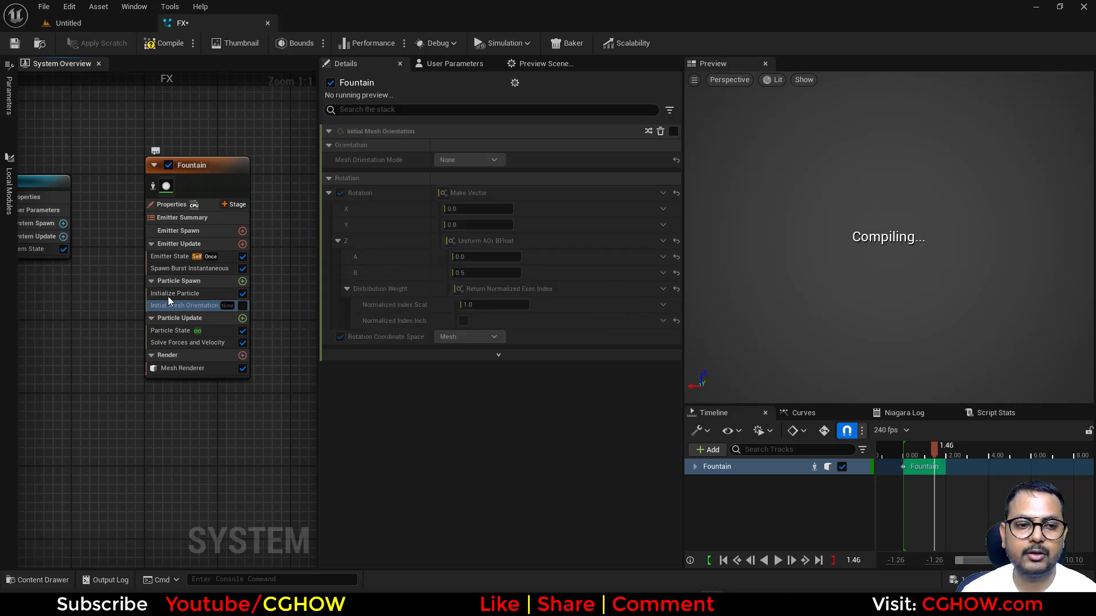
pyautogui.click(168, 294)
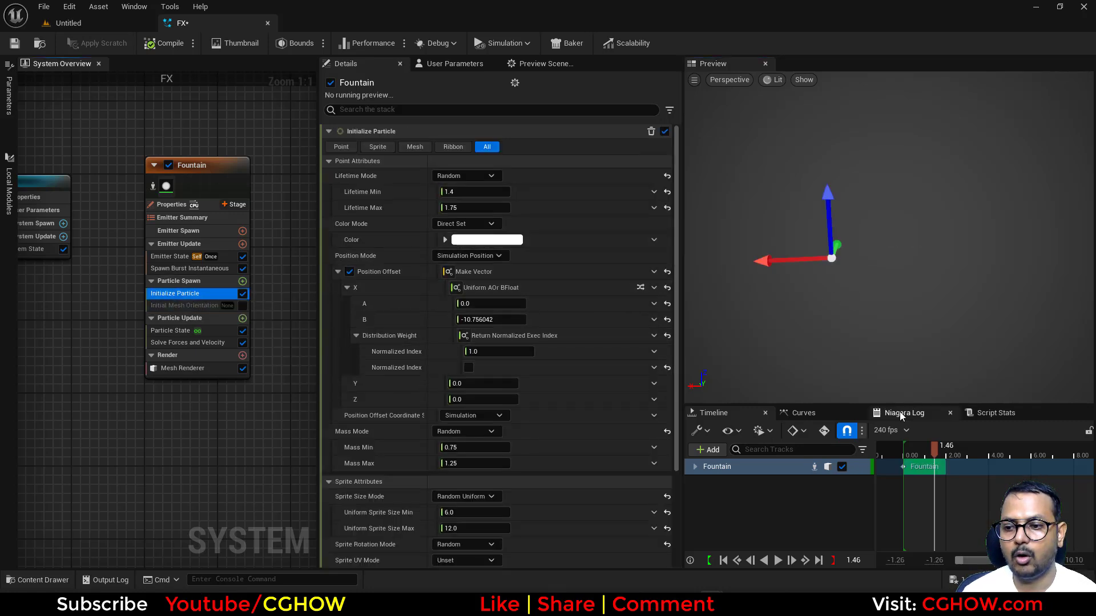
pyautogui.moveTo(951, 458)
pyautogui.mouseDown()
pyautogui.moveTo(884, 454)
pyautogui.moveTo(932, 454)
pyautogui.mouseUp()
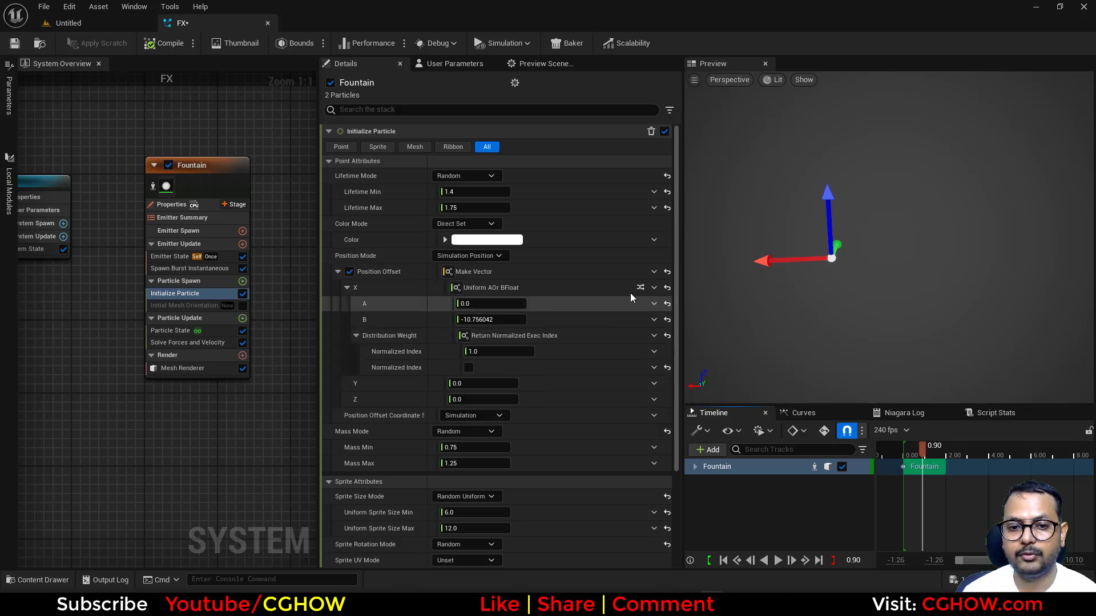
pyautogui.click(654, 287)
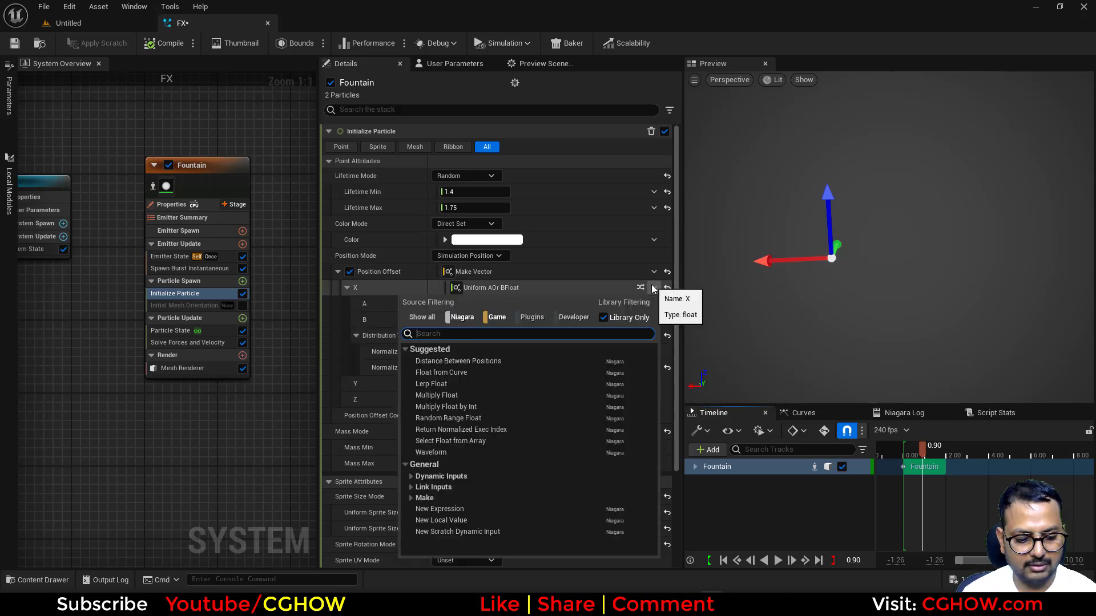
pyautogui.write('return')
pyautogui.click(442, 361)
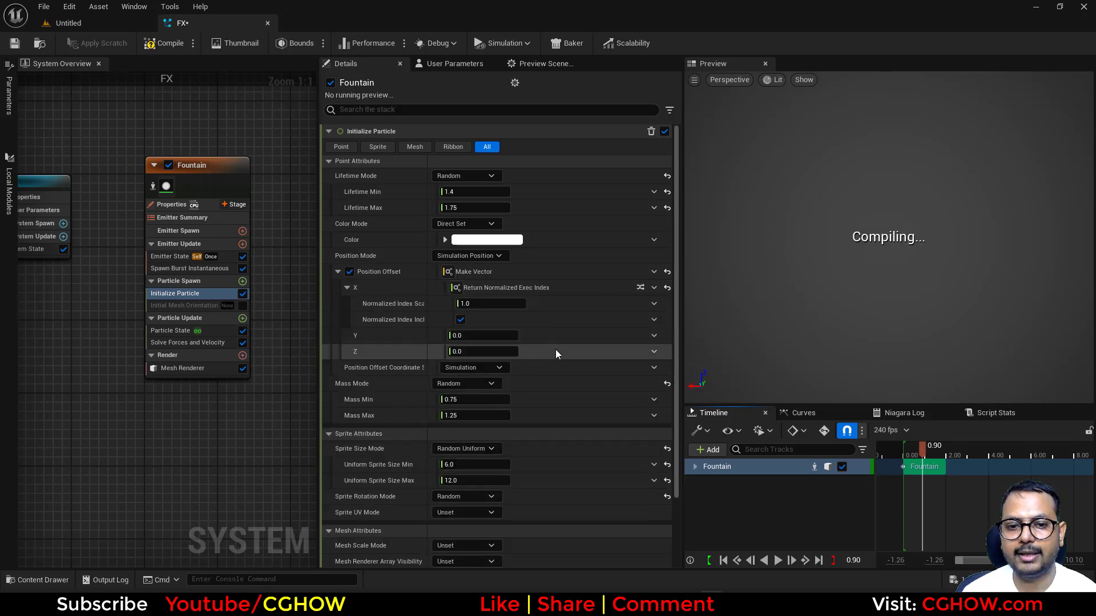
pyautogui.click(462, 320)
pyautogui.moveTo(494, 306); pyautogui.dragTo(557, 304)
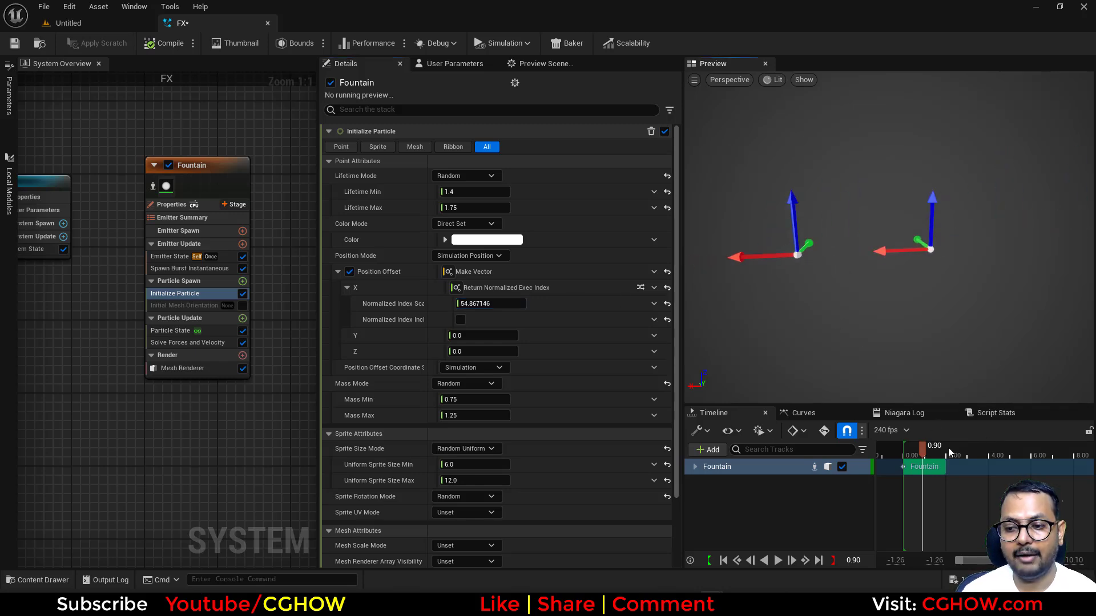
# Raise the burst spawn count to 3, 4, then 6 to test the spacing
pyautogui.click(188, 268)
pyautogui.moveTo(453, 150); pyautogui.dragTo(462, 151)
pyautogui.moveTo(978, 325); pyautogui.dragTo(893, 298)
pyautogui.moveTo(450, 149); pyautogui.dragTo(478, 149)
pyautogui.moveTo(867, 344); pyautogui.dragTo(947, 326)
pyautogui.moveTo(828, 235); pyautogui.dragTo(841, 235)
# Widen the X spacing to a Normalized Index Scale of -34.097546 and return the burst to 2
pyautogui.click(177, 294)
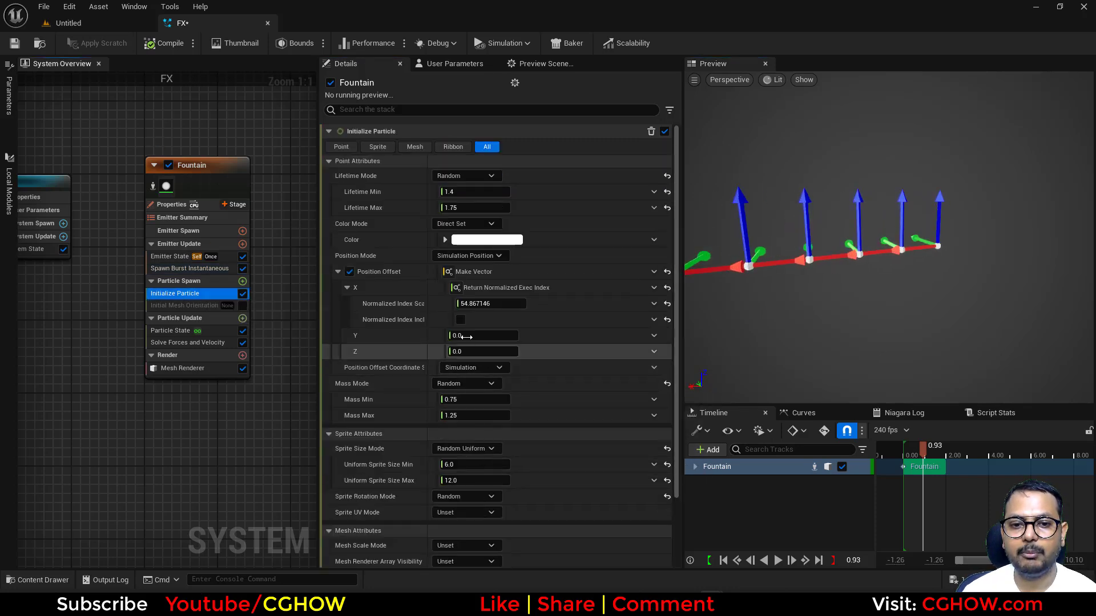
pyautogui.moveTo(477, 305); pyautogui.dragTo(511, 305)
pyautogui.moveTo(833, 239); pyautogui.dragTo(876, 227)
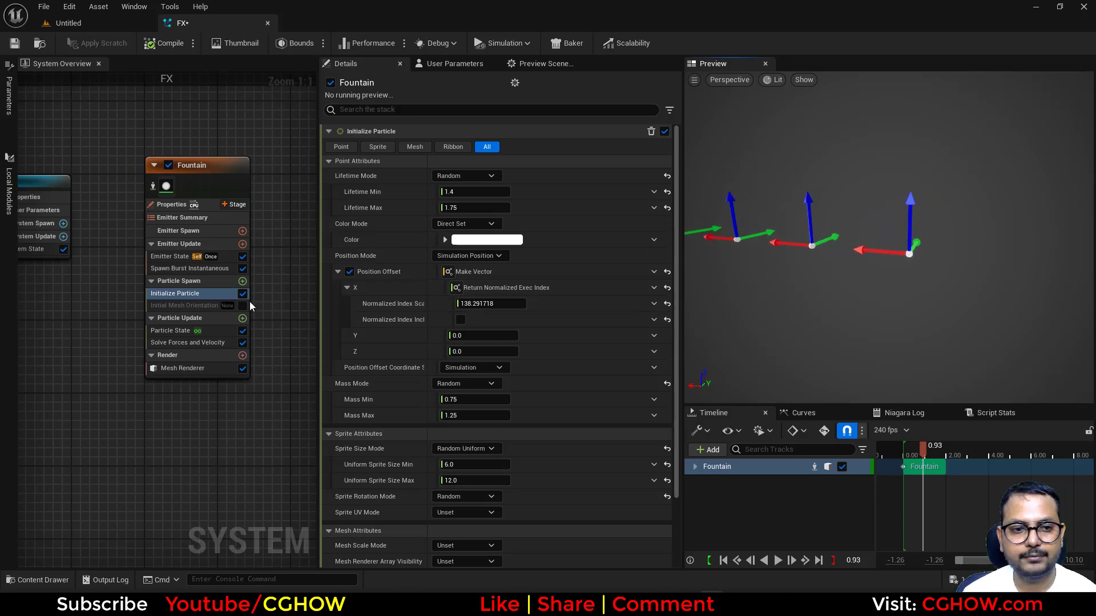
pyautogui.click(180, 267)
pyautogui.click(469, 146)
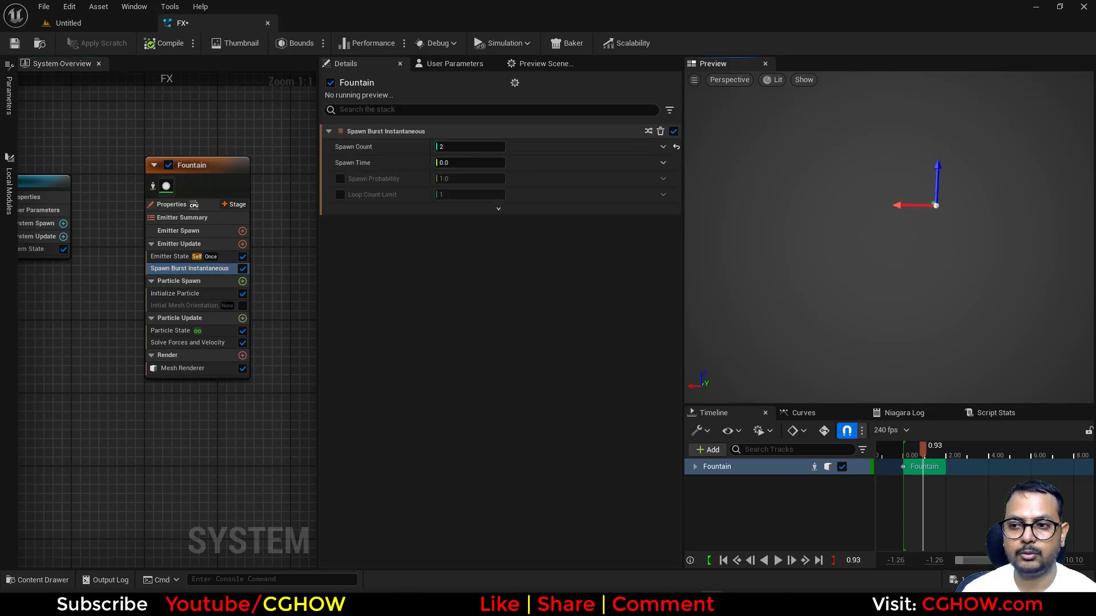
pyautogui.click(188, 293)
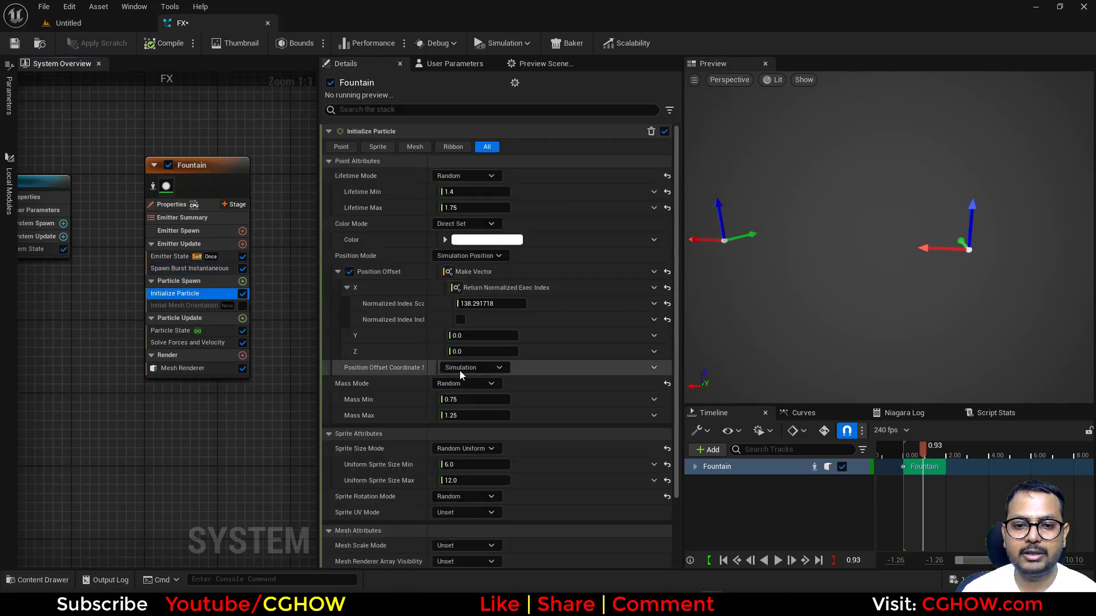
pyautogui.moveTo(480, 304)
pyautogui.mouseDown()
pyautogui.moveTo(502, 303)
pyautogui.moveTo(477, 304)
pyautogui.mouseUp()
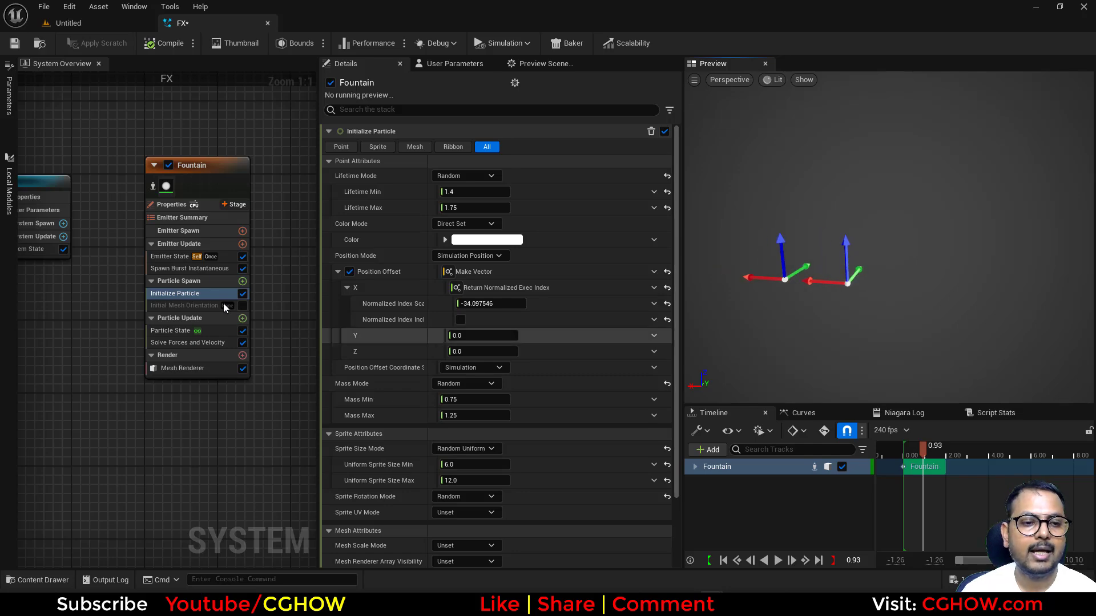
# Re-enable Initial Mesh Orientation and drive its Z rotation with Return Normalized Exec Index
pyautogui.click(200, 304)
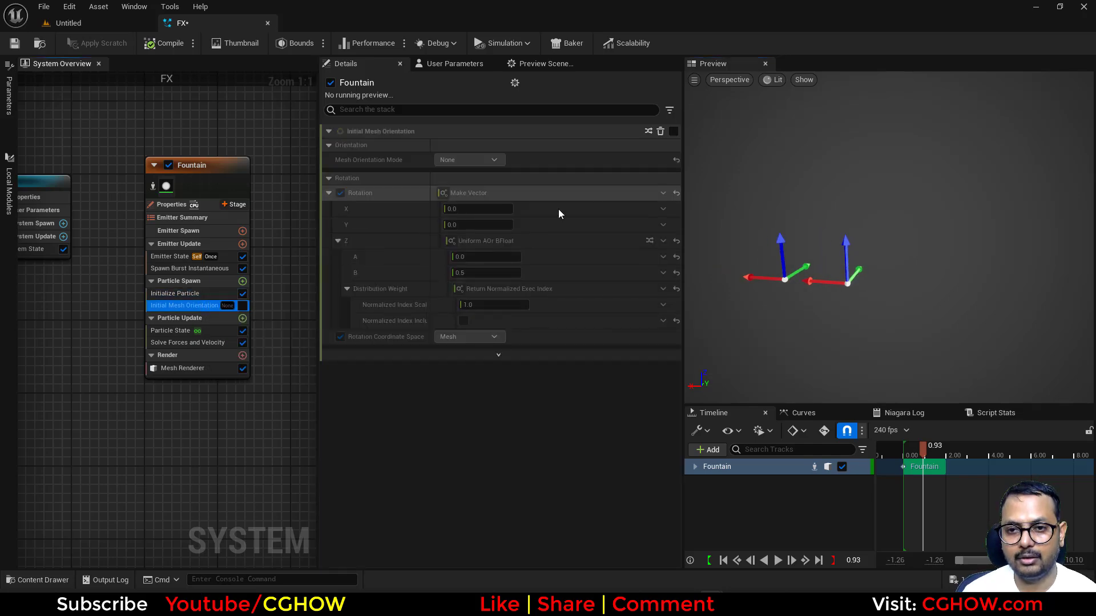
pyautogui.click(673, 131)
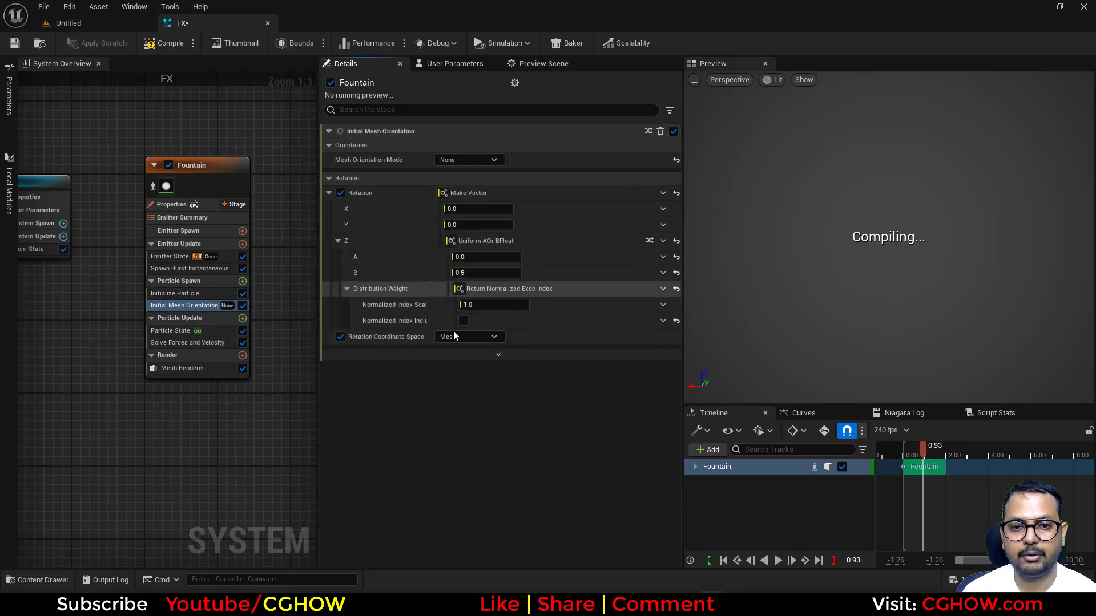
pyautogui.click(662, 241)
pyautogui.write('exe')
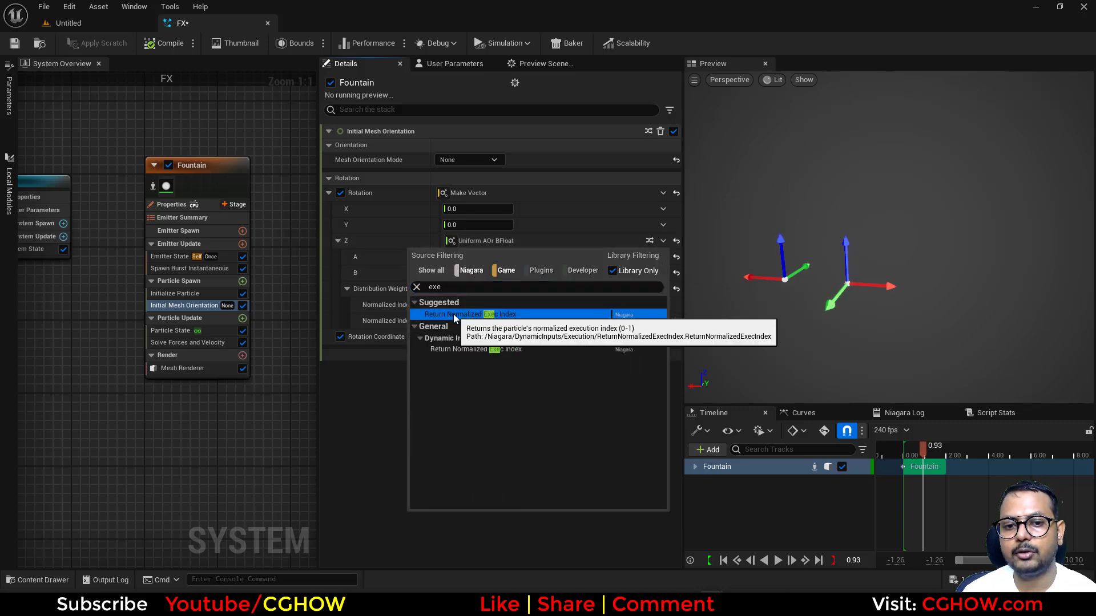
pyautogui.click(453, 314)
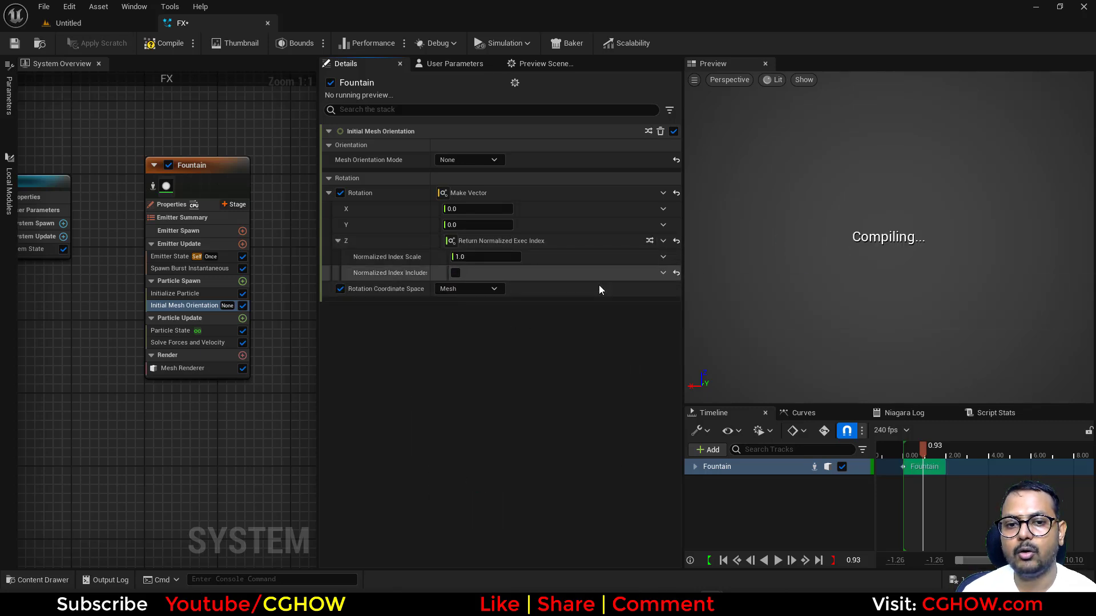
# Try Z rotation scales such as 0.5, then reset Normalized Index Scale to 1.0
pyautogui.moveTo(485, 256); pyautogui.dragTo(520, 256)
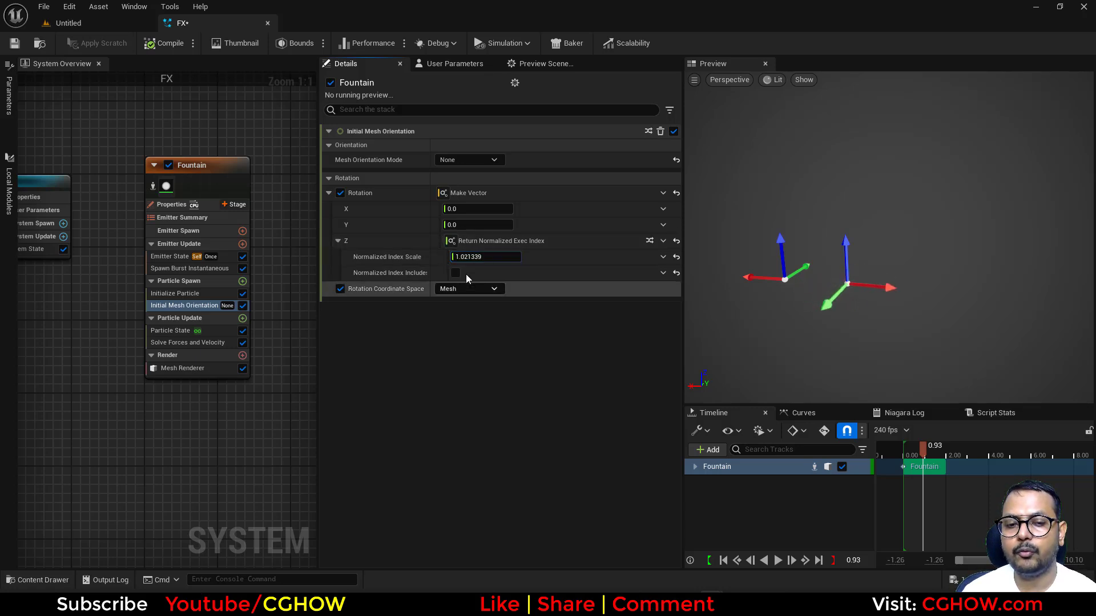
pyautogui.moveTo(798, 352); pyautogui.dragTo(830, 347)
pyautogui.moveTo(803, 306); pyautogui.dragTo(810, 308)
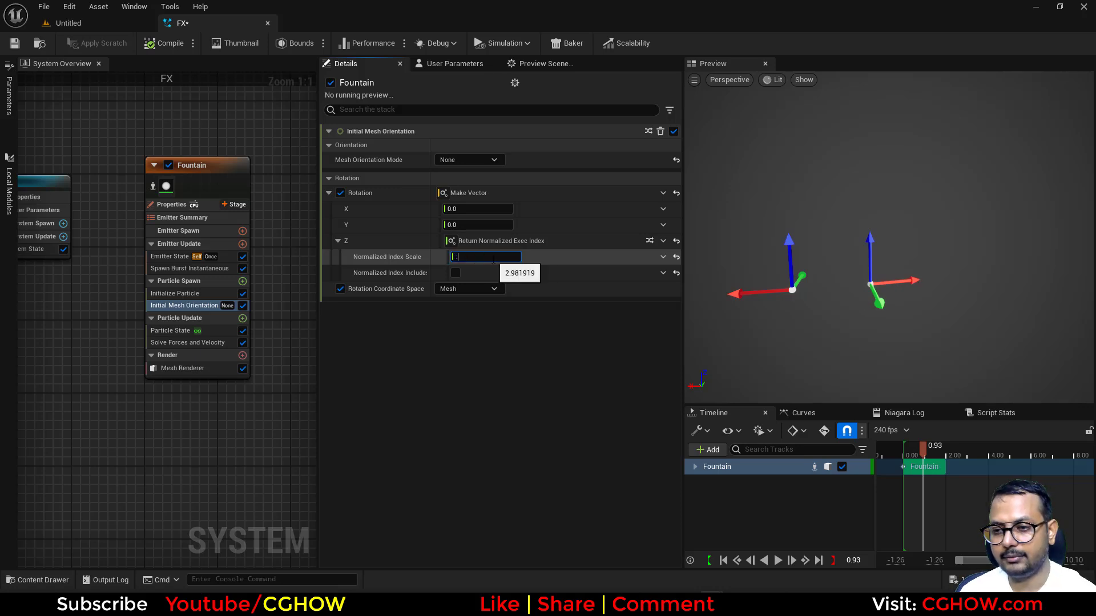
pyautogui.write('0.5')
pyautogui.press('Return')
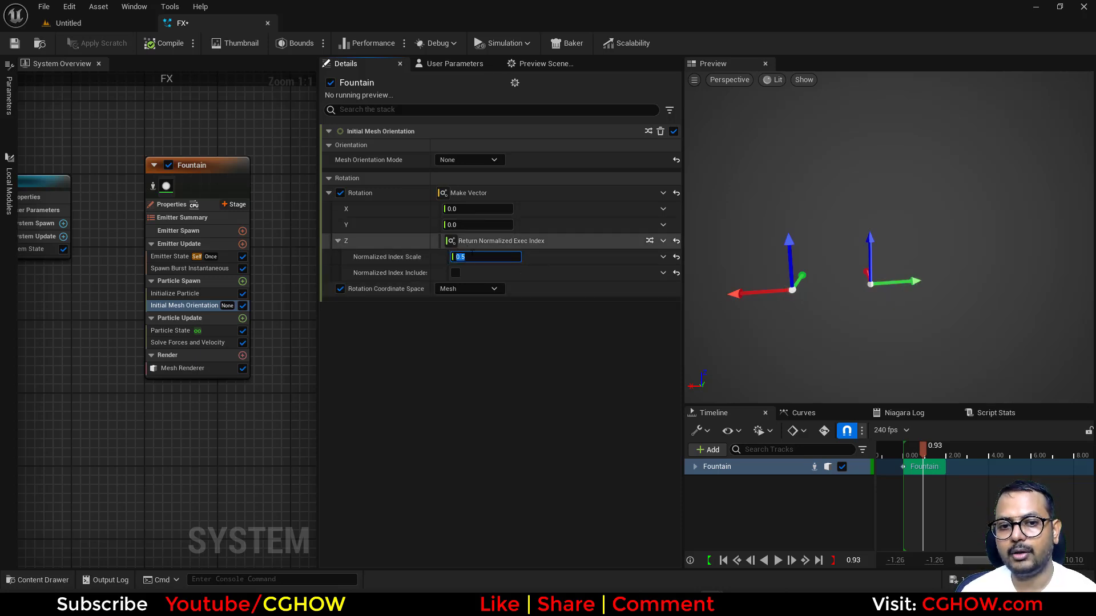
pyautogui.moveTo(501, 256); pyautogui.dragTo(511, 256)
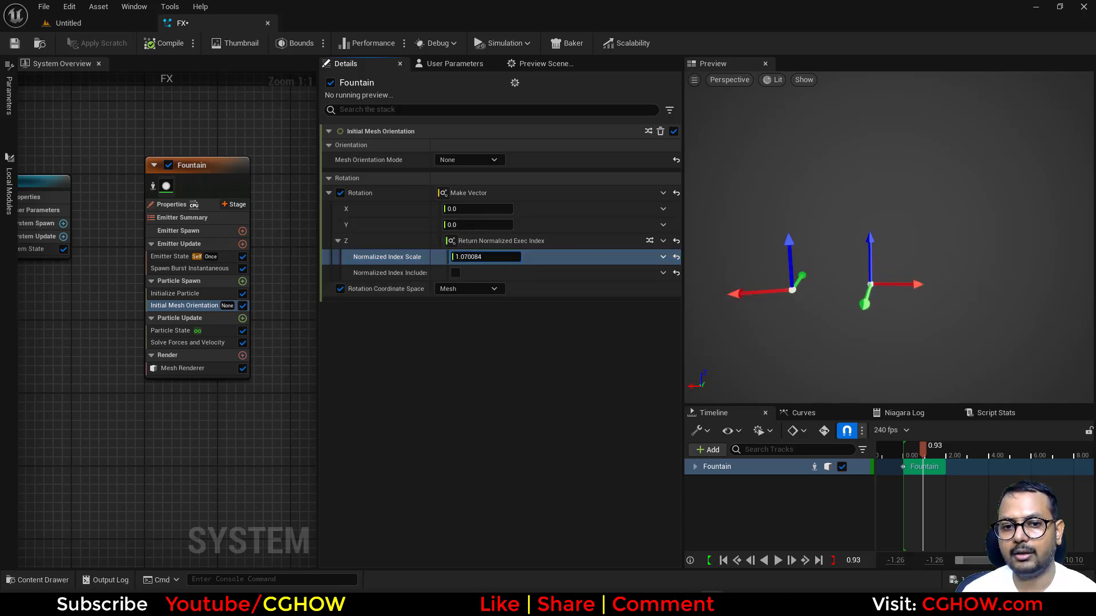
pyautogui.click(676, 256)
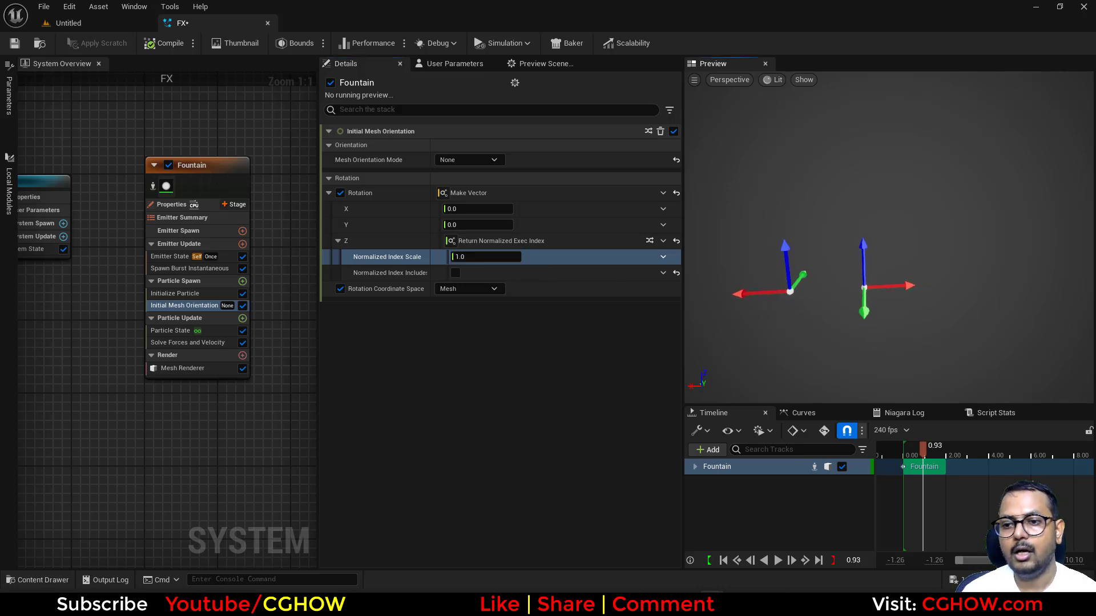
pyautogui.keyDown('alt'); pyautogui.moveTo(917, 316); pyautogui.dragTo(873, 317, button='right'); pyautogui.keyUp('alt')
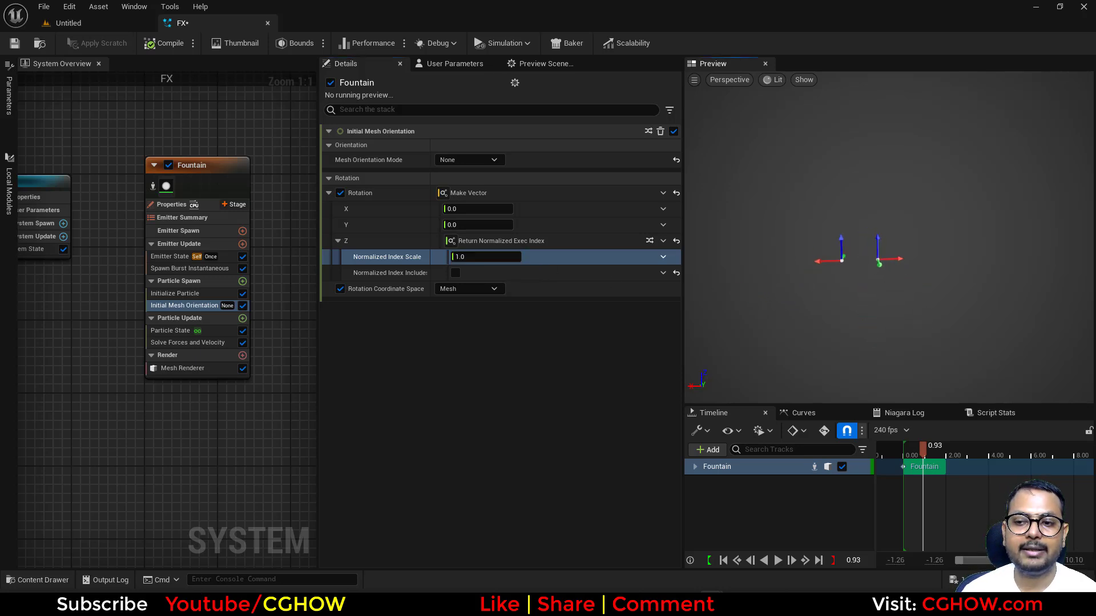
# Set the Spawn Burst Instantaneous spawn count to 4
pyautogui.click(187, 269)
pyautogui.click(464, 149)
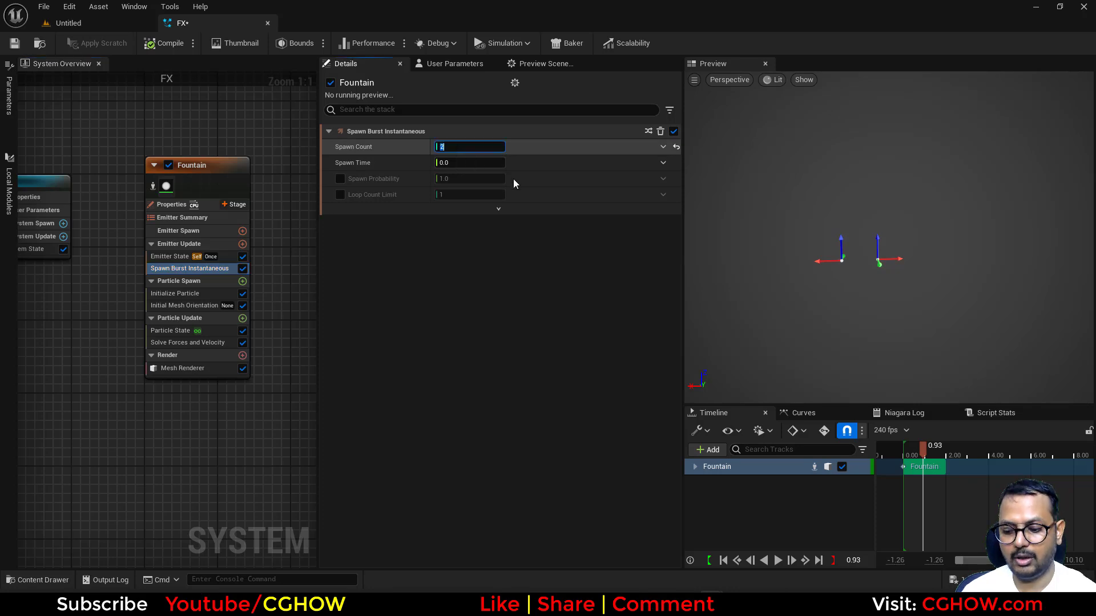
pyautogui.write('4')
pyautogui.press('Return')
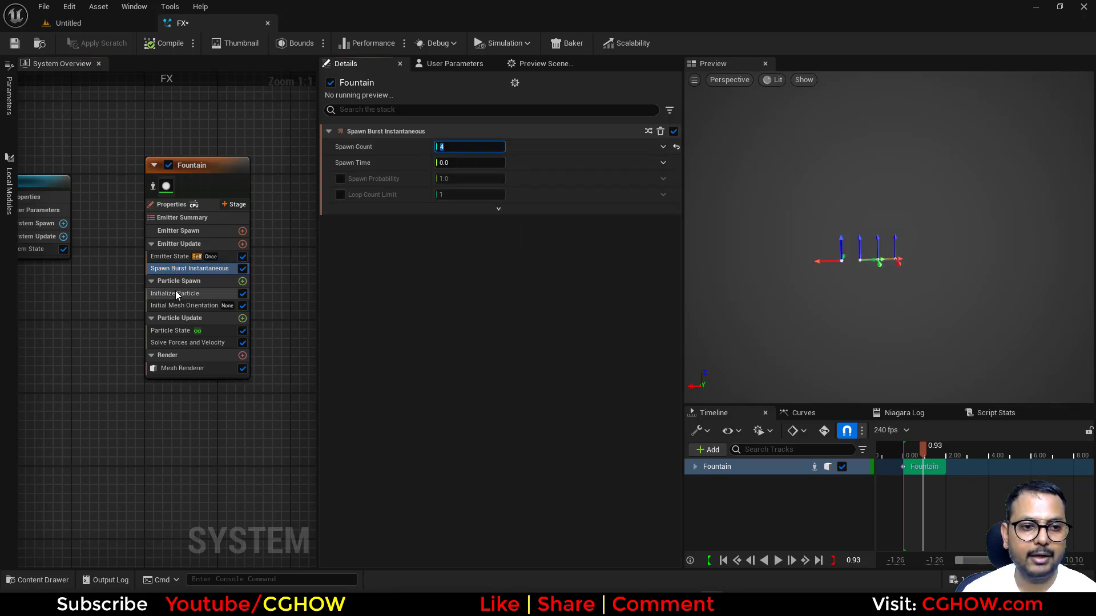
# Spread the particles along X with an Initialize Particle position scale of about -149.89
pyautogui.click(175, 292)
pyautogui.moveTo(487, 303); pyautogui.dragTo(501, 304)
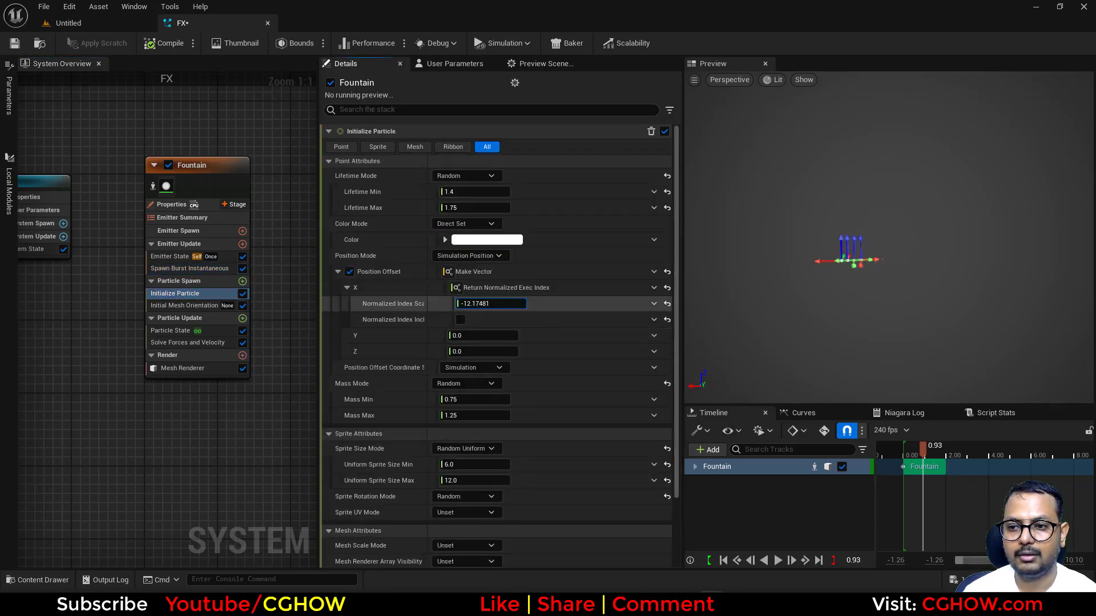
pyautogui.moveTo(890, 240); pyautogui.dragTo(817, 282, button='middle')
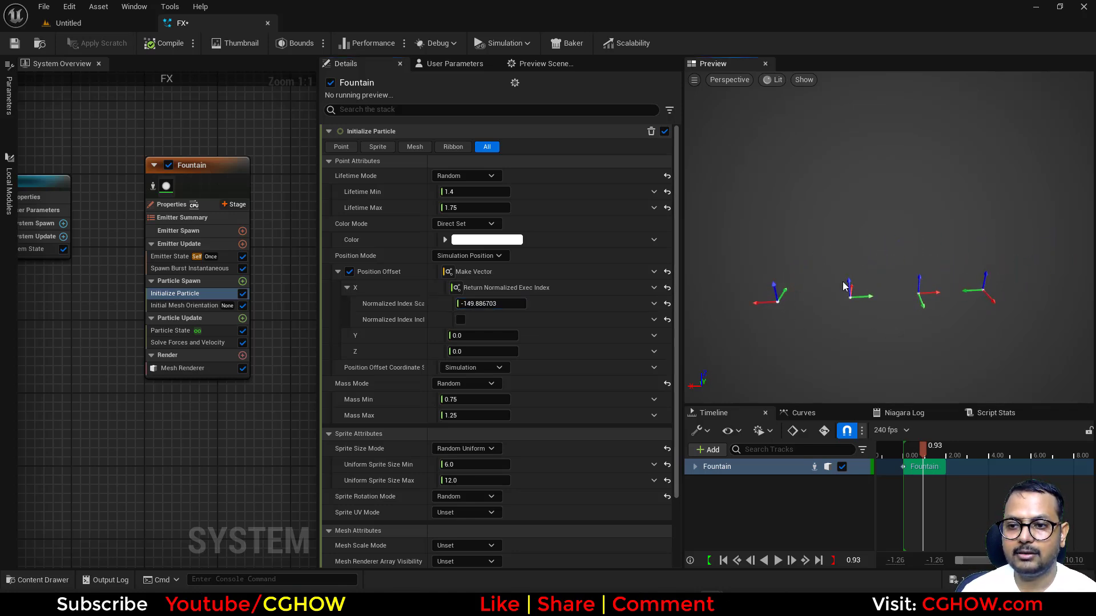
# Select Initial Mesh Orientation and bring up the input choices for its Z rotation
pyautogui.click(184, 306)
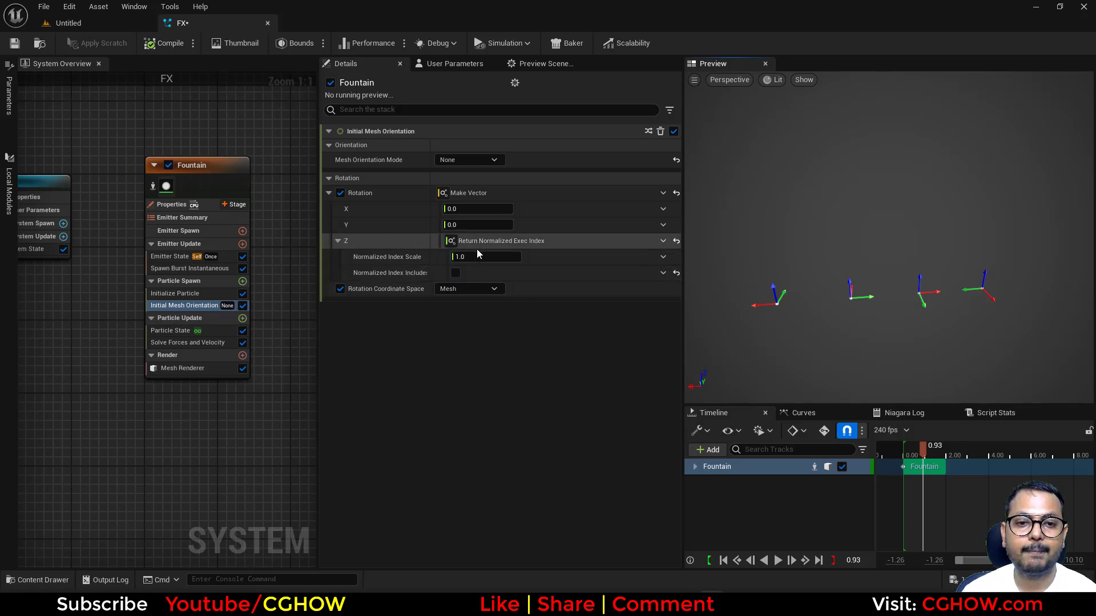
pyautogui.click(663, 241)
# Set Z to Float from Curve, indexed by Return Normalized Exec Index, with Normalized Index Inclusive off
pyautogui.write('curve')
pyautogui.click(463, 317)
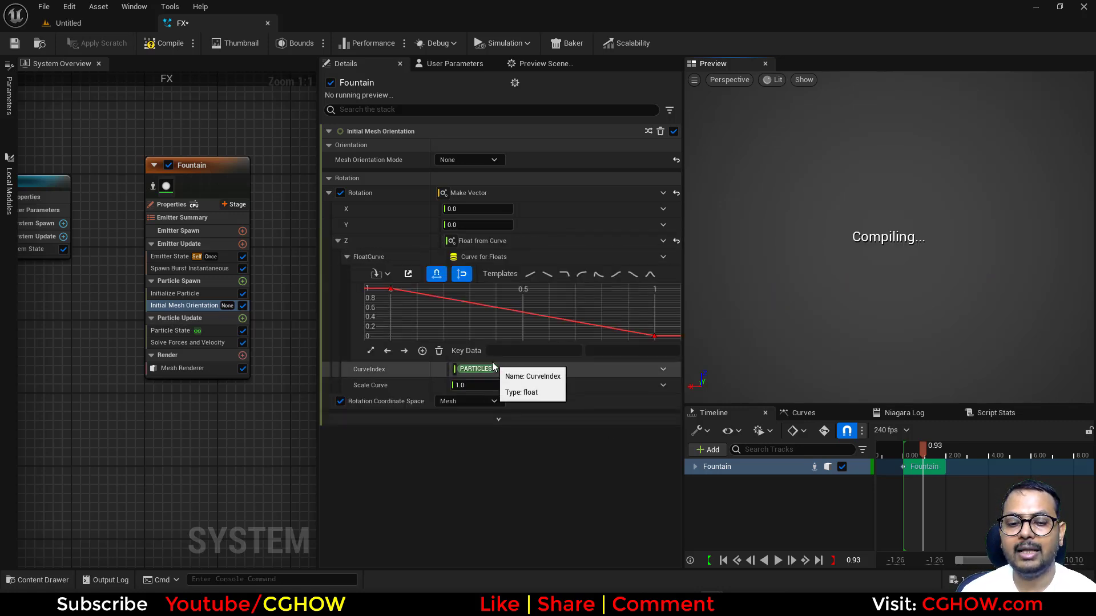
pyautogui.click(659, 368)
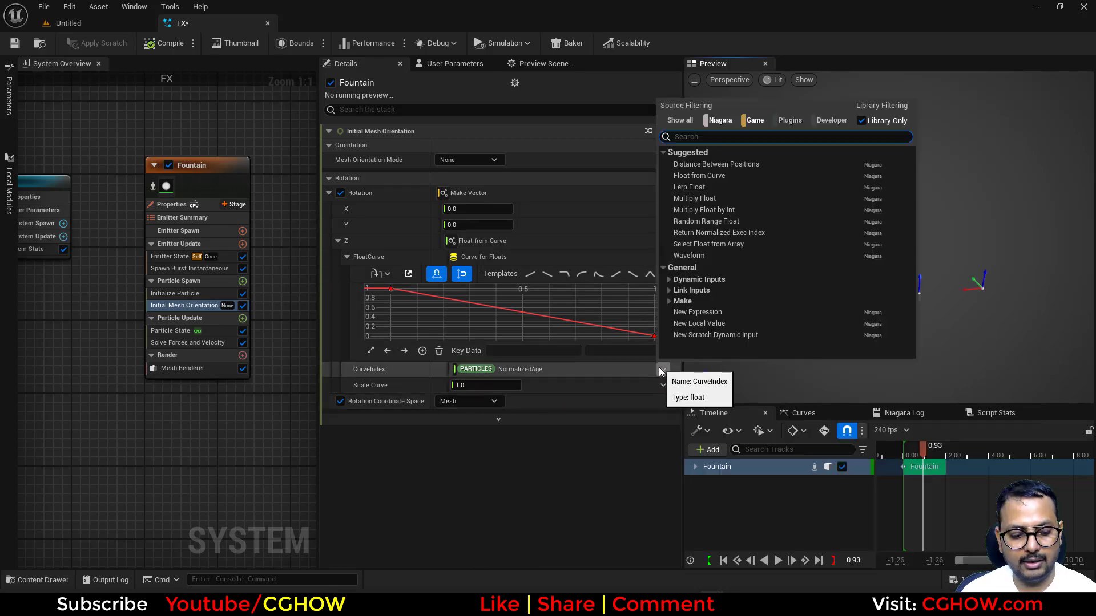
pyautogui.write('exec')
pyautogui.click(702, 165)
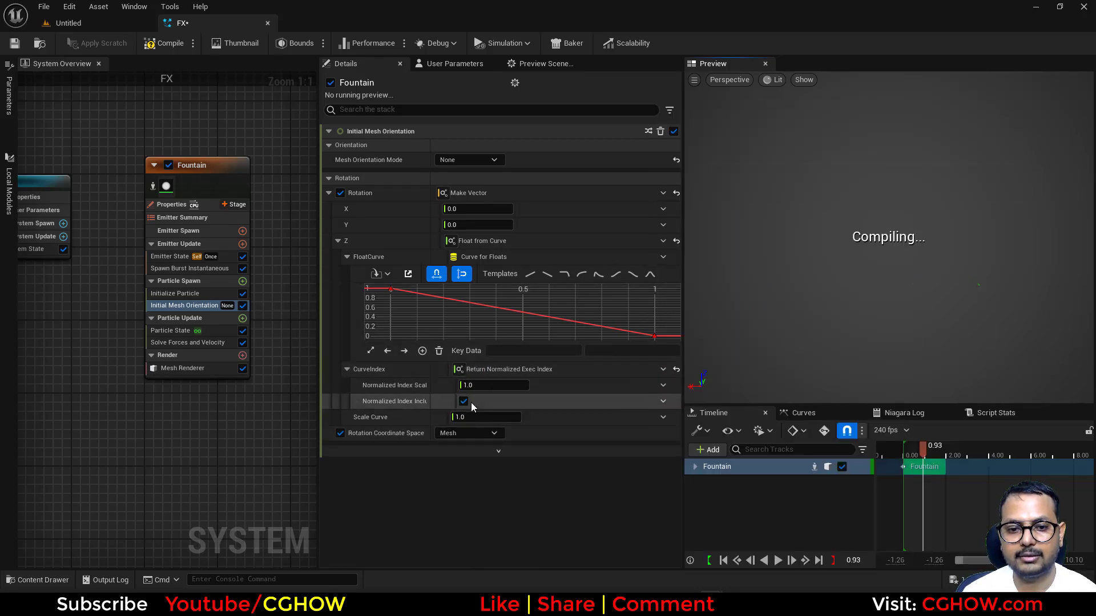
pyautogui.click(458, 403)
pyautogui.click(465, 402)
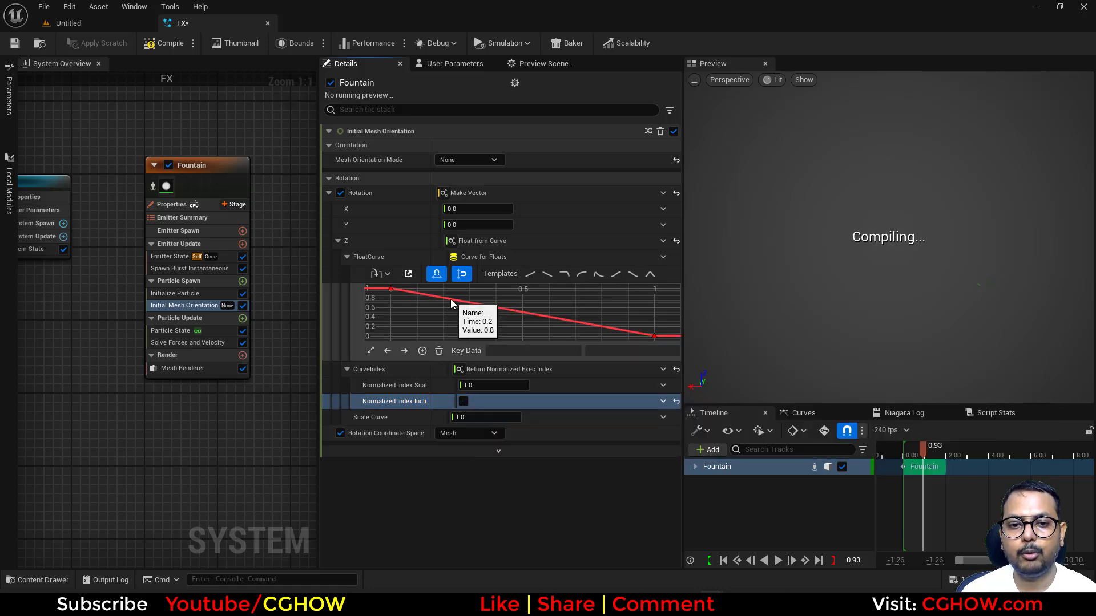
# Add curve keys at times 0.2 and 0.5 and set the middle key's value to 0
pyautogui.middleClick(450, 299)
pyautogui.scroll(1, 450, 299)
pyautogui.middleClick(535, 319)
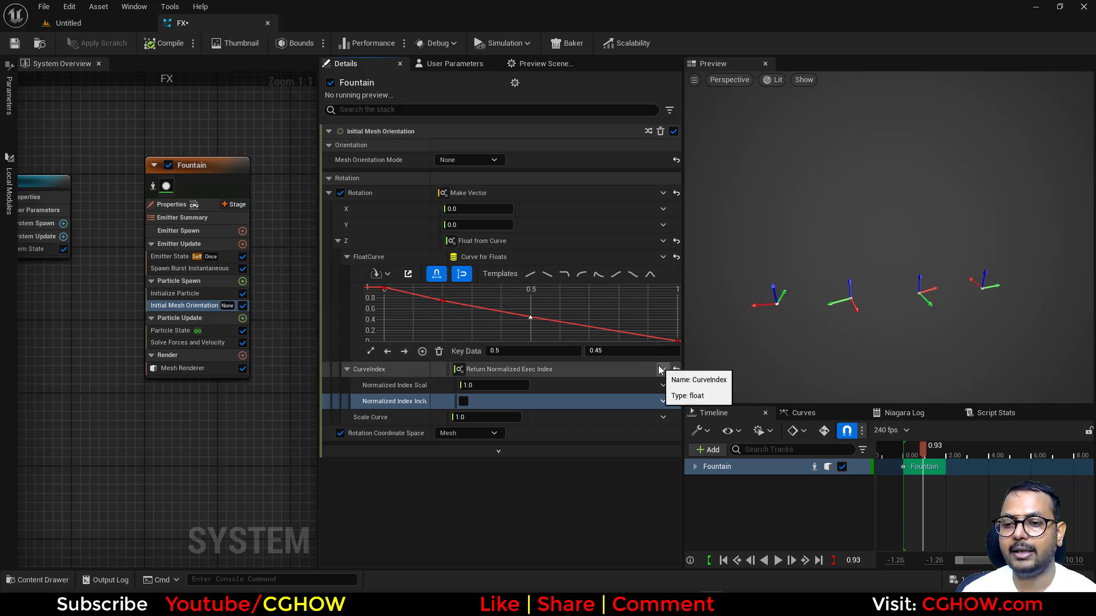
pyautogui.moveTo(380, 284); pyautogui.dragTo(380, 283)
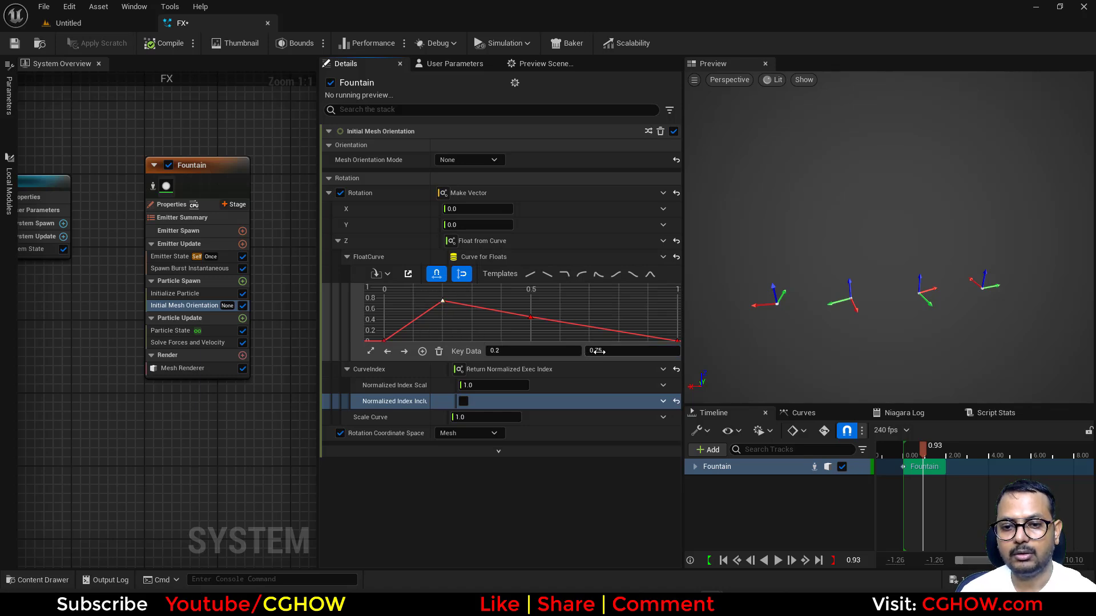
pyautogui.click(608, 350)
pyautogui.write('0')
pyautogui.press('Return')
pyautogui.click(676, 341)
pyautogui.click(612, 351)
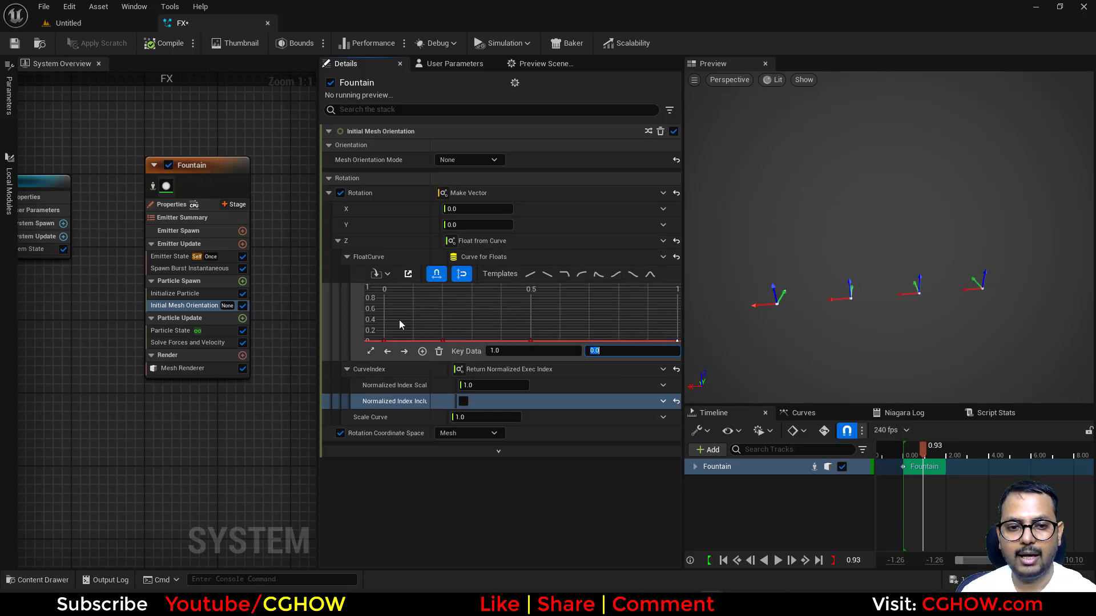
# Retime the selected key, trying time 1 and then 0.5, and fit the graph
pyautogui.click(383, 341)
pyautogui.click(442, 341)
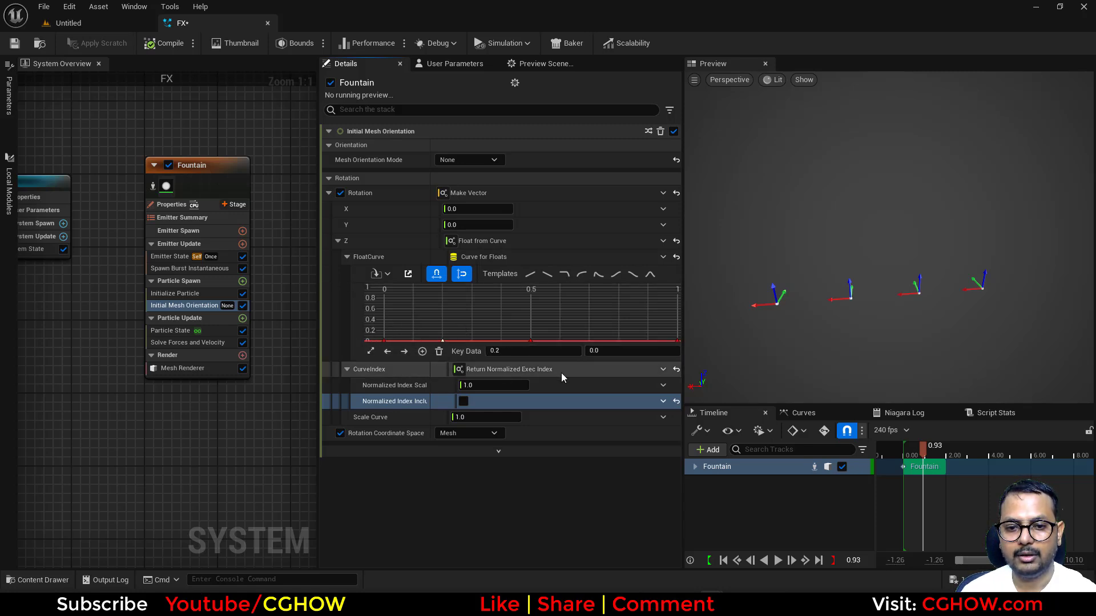
pyautogui.click(512, 350)
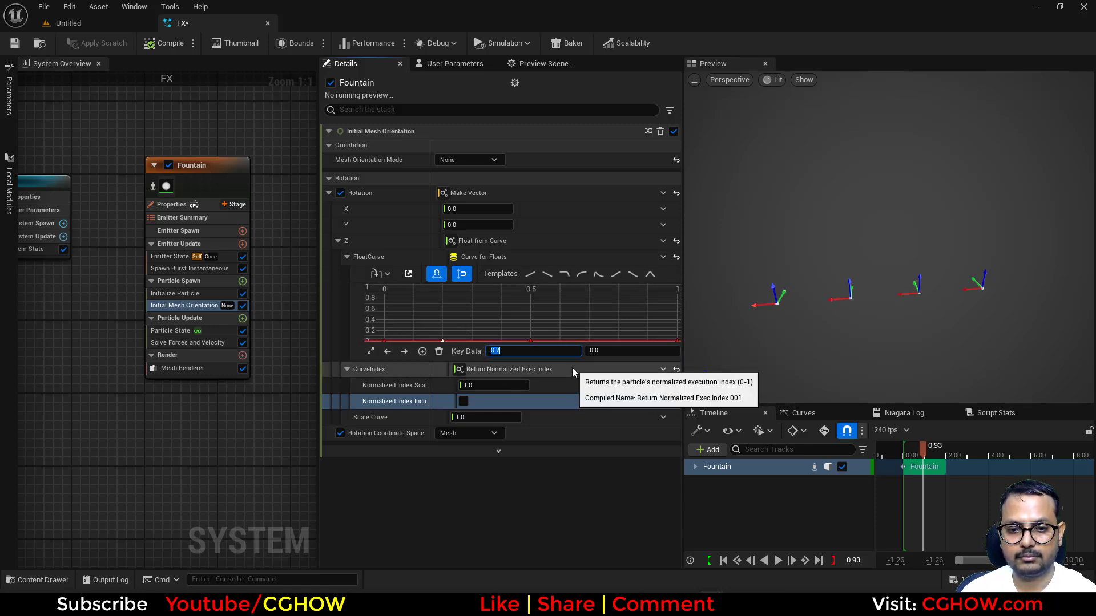
pyautogui.write('1')
pyautogui.press('Return')
pyautogui.write('0.5')
pyautogui.press('Return')
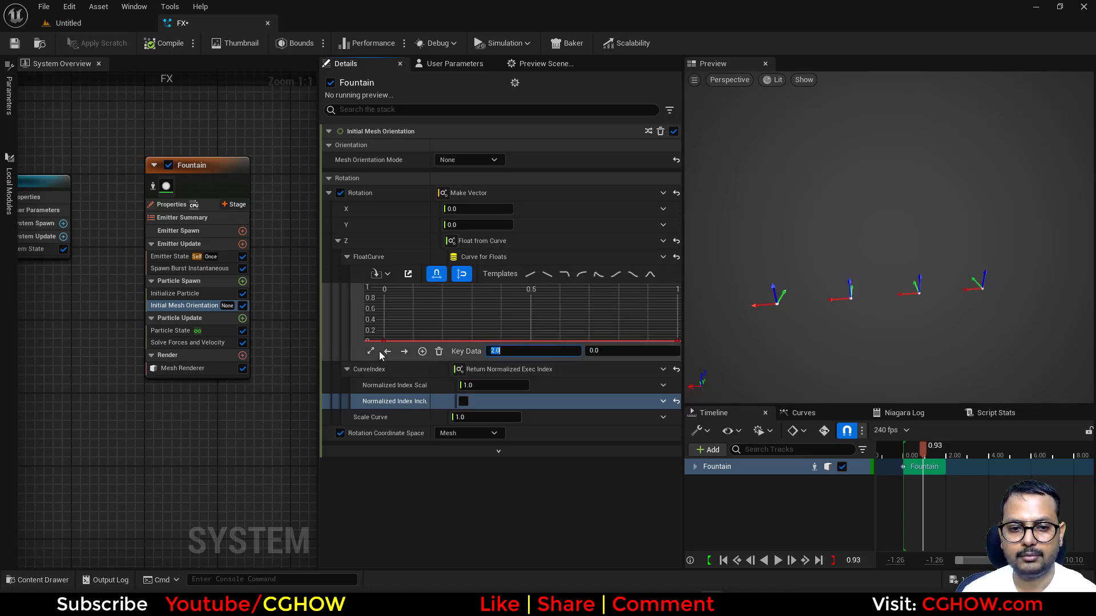
pyautogui.click(370, 351)
# Add a new key at time 3 and fit the graph to show all keys
pyautogui.click(569, 333)
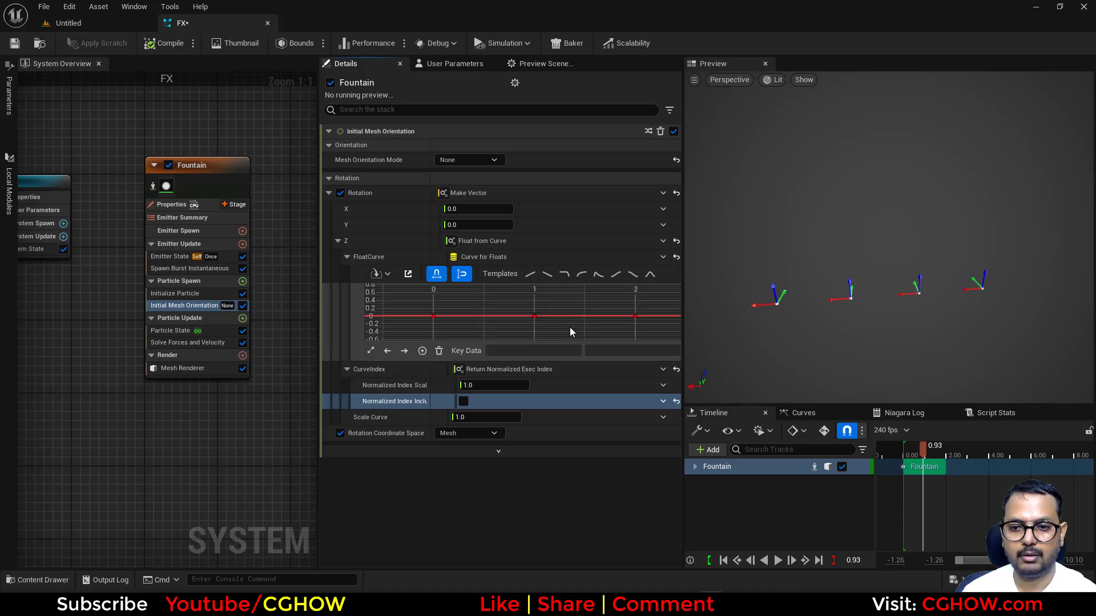
pyautogui.scroll(-1, 569, 331)
pyautogui.middleClick(667, 318)
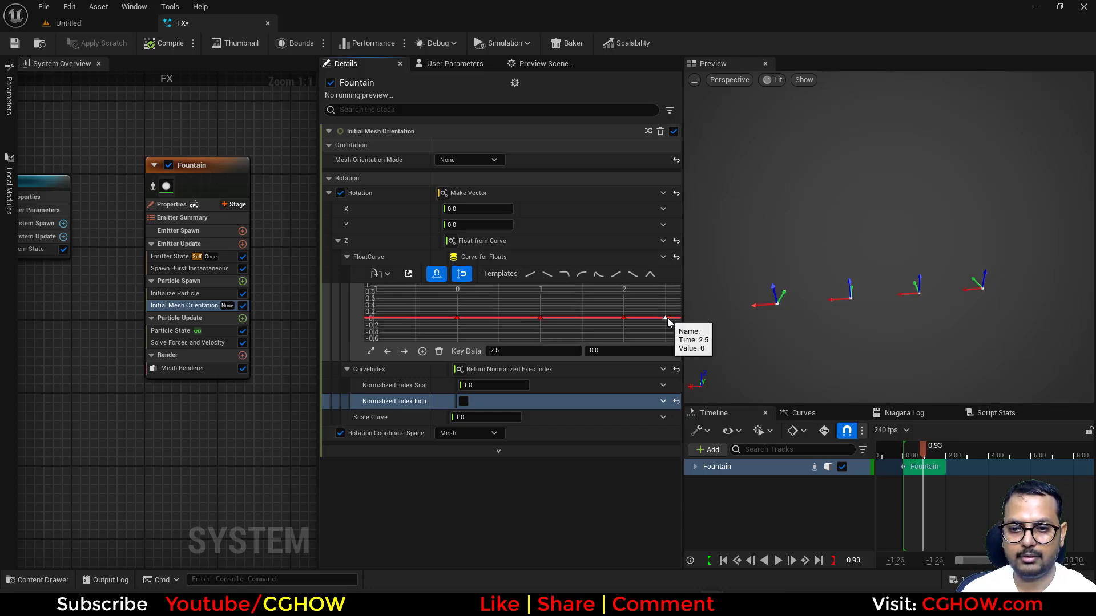
pyautogui.click(493, 351)
pyautogui.write('3')
pyautogui.press('Return')
pyautogui.click(477, 334)
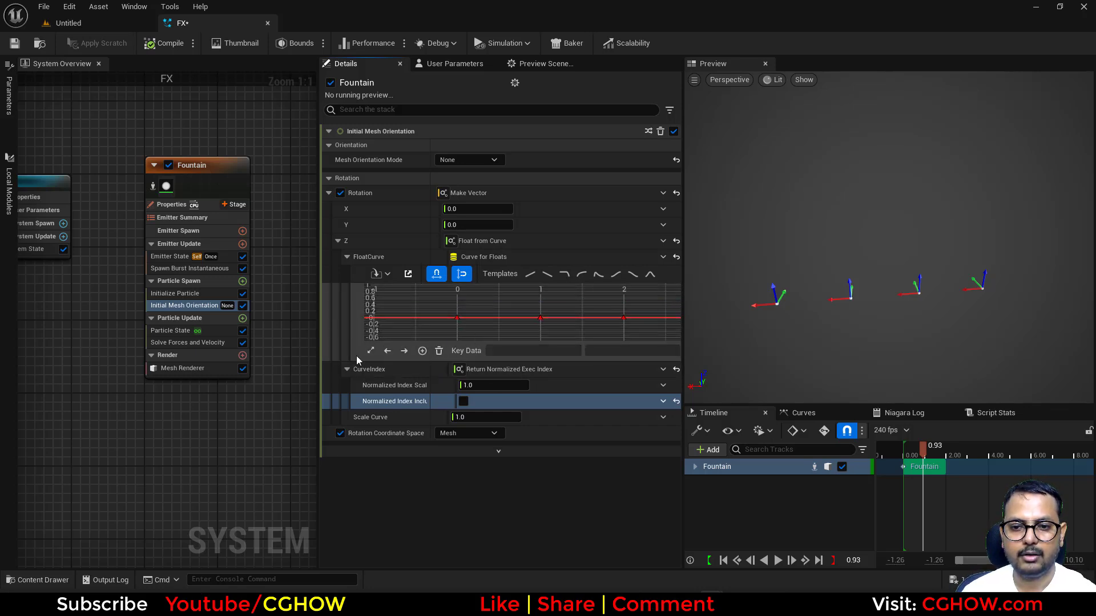
pyautogui.click(370, 352)
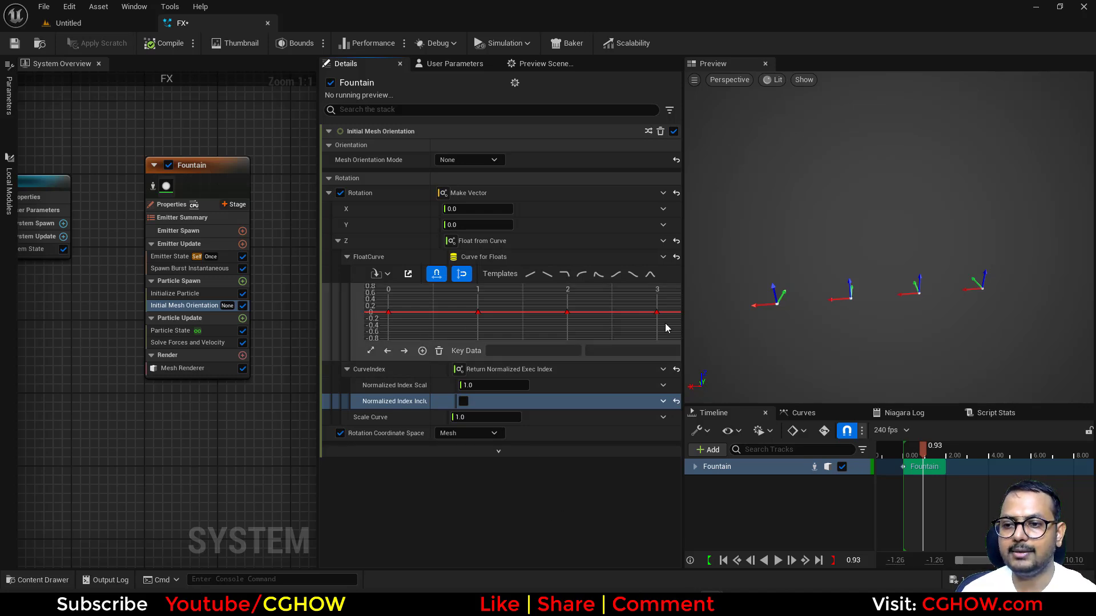
# Give all four curve keys Constant interpolation and drag the time-1 key down to -5.5
pyautogui.moveTo(477, 313)
pyautogui.mouseDown()
pyautogui.moveTo(478, 331)
pyautogui.moveTo(483, 303)
pyautogui.moveTo(481, 328)
pyautogui.mouseUp()
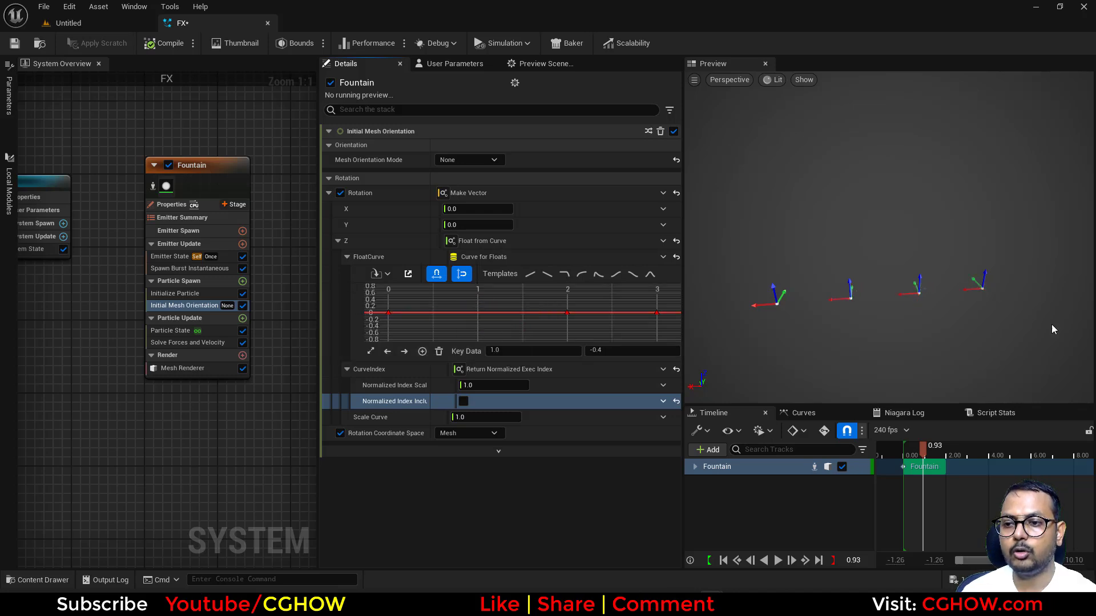
pyautogui.click(478, 313)
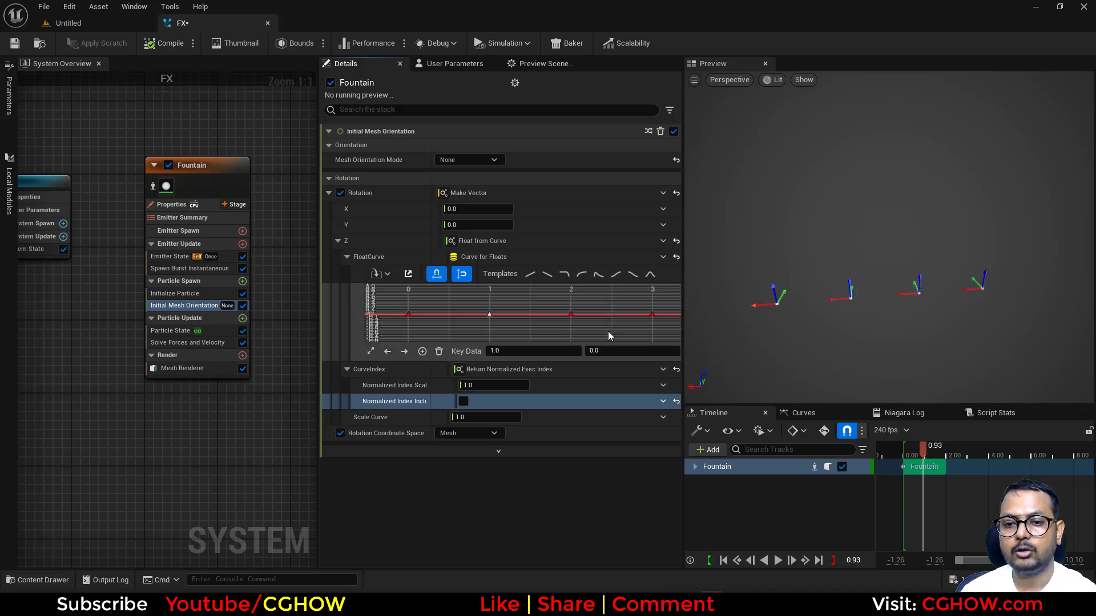
pyautogui.moveTo(658, 302); pyautogui.dragTo(390, 335)
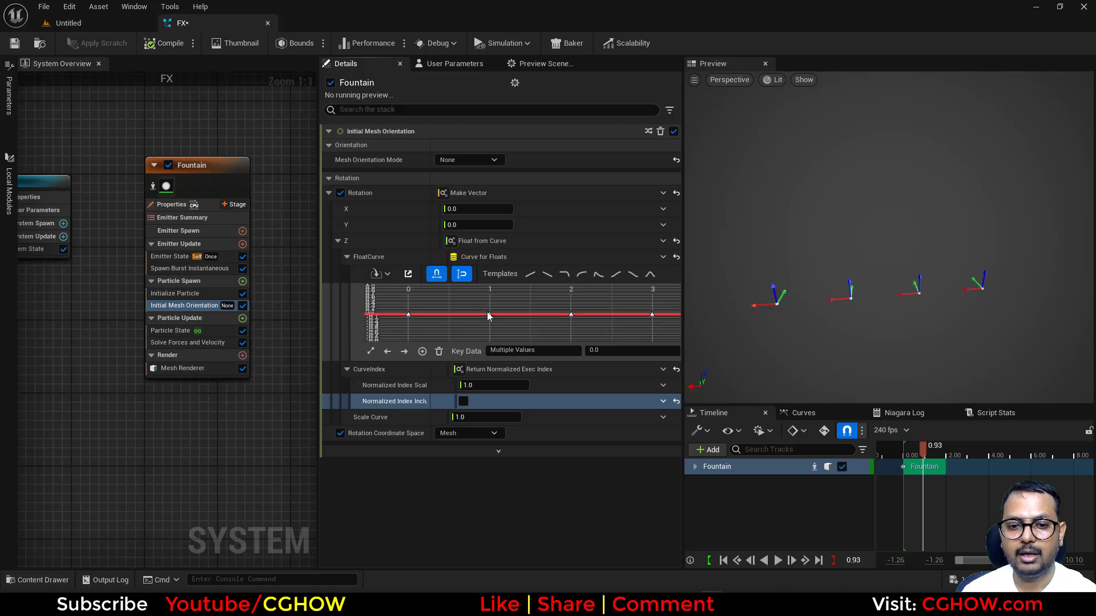
pyautogui.rightClick(490, 313)
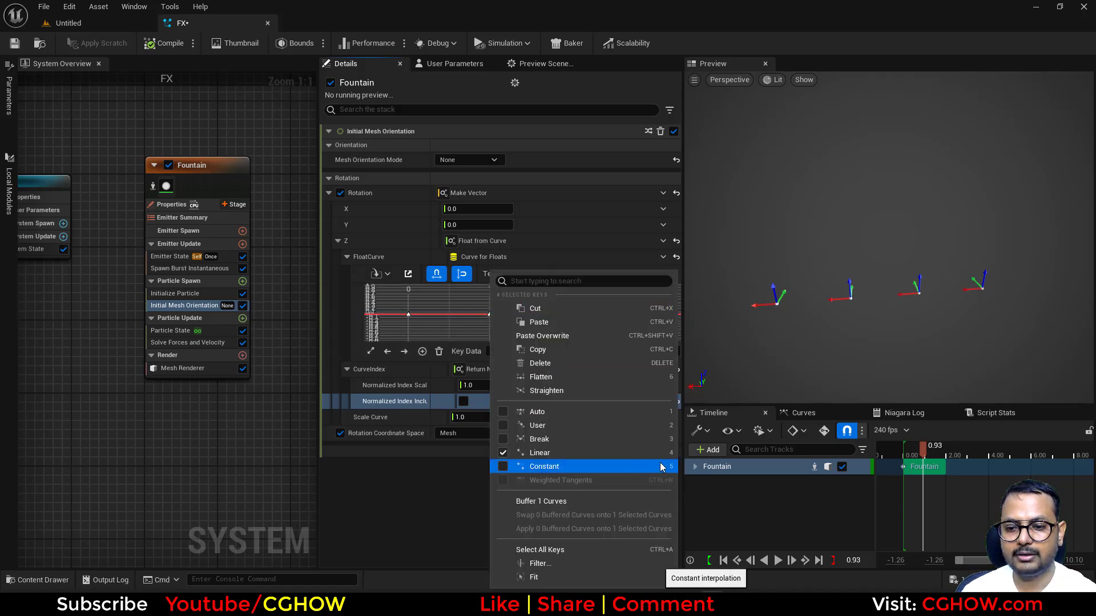
pyautogui.click(530, 466)
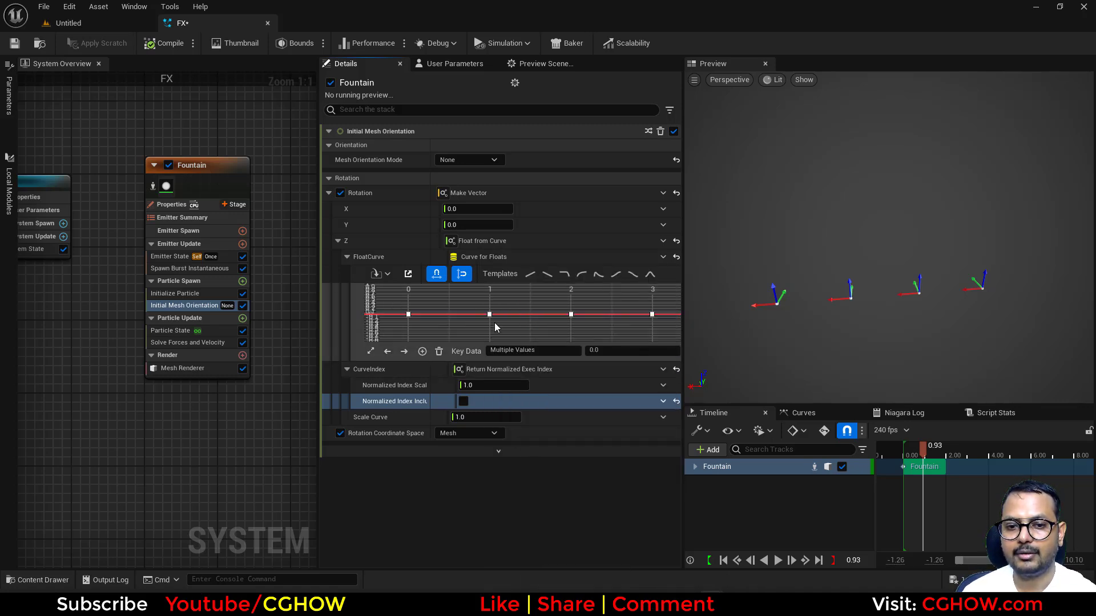
pyautogui.moveTo(489, 313); pyautogui.dragTo(512, 341)
pyautogui.scroll(-8, 506, 310)
# Give all curve keys Auto tangents and pull the middle key down to about -8.5
pyautogui.click(468, 330)
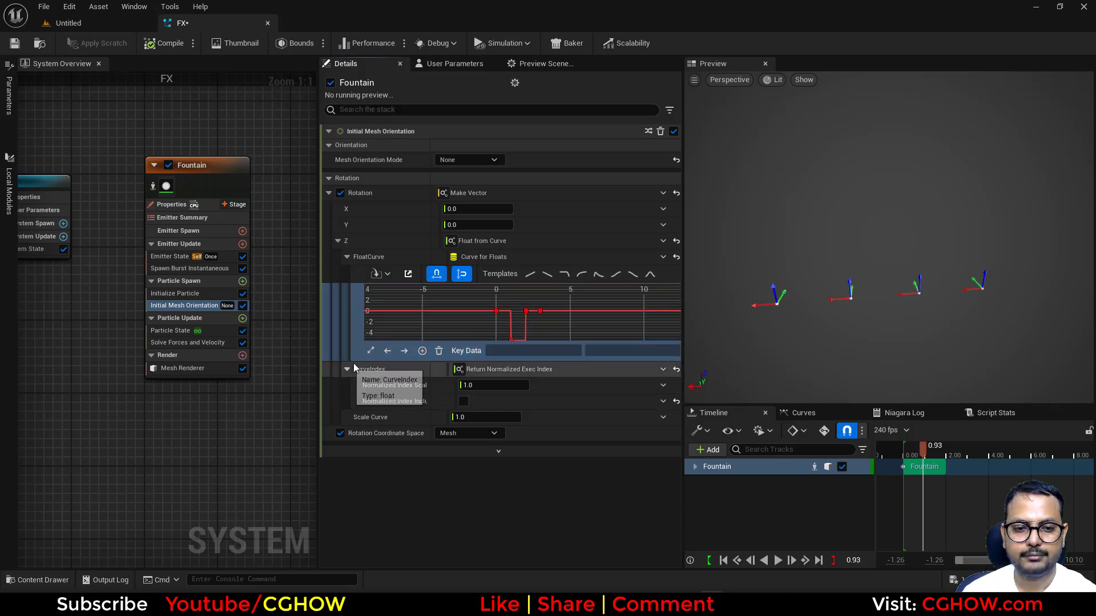
pyautogui.click(372, 352)
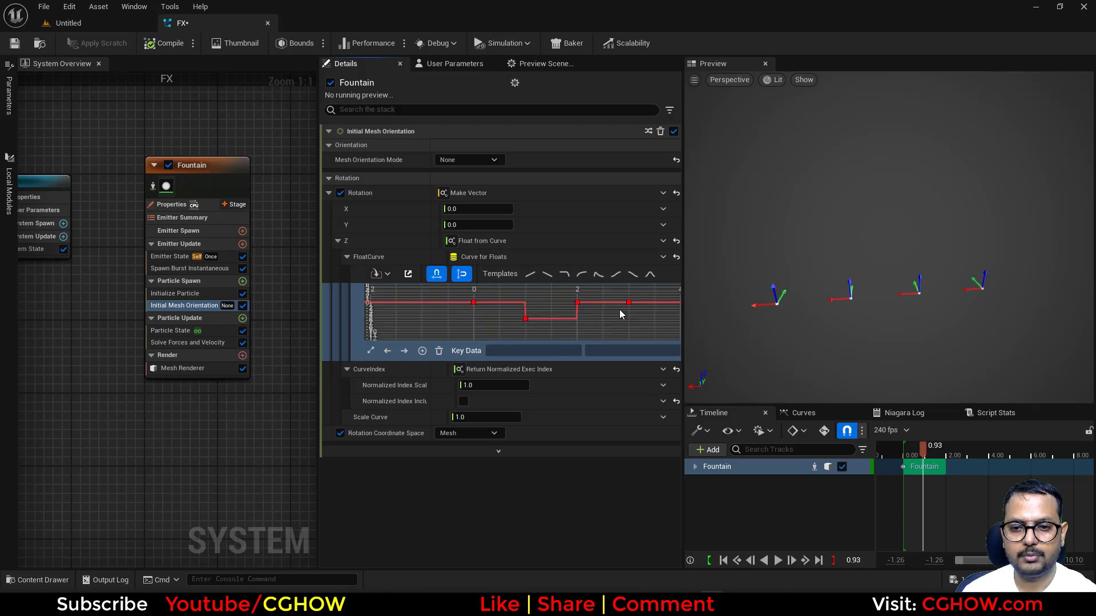
pyautogui.moveTo(646, 297); pyautogui.dragTo(480, 338)
pyautogui.press('1')
pyautogui.scroll(2, 559, 320)
pyautogui.click(537, 317)
pyautogui.moveTo(537, 317); pyautogui.dragTo(537, 323)
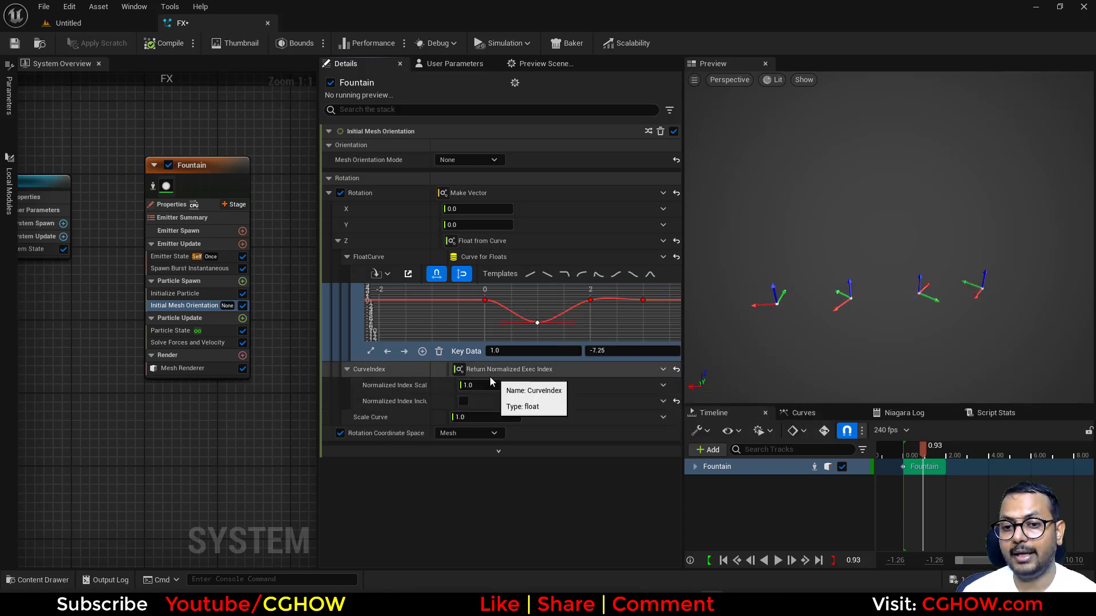
pyautogui.click(371, 350)
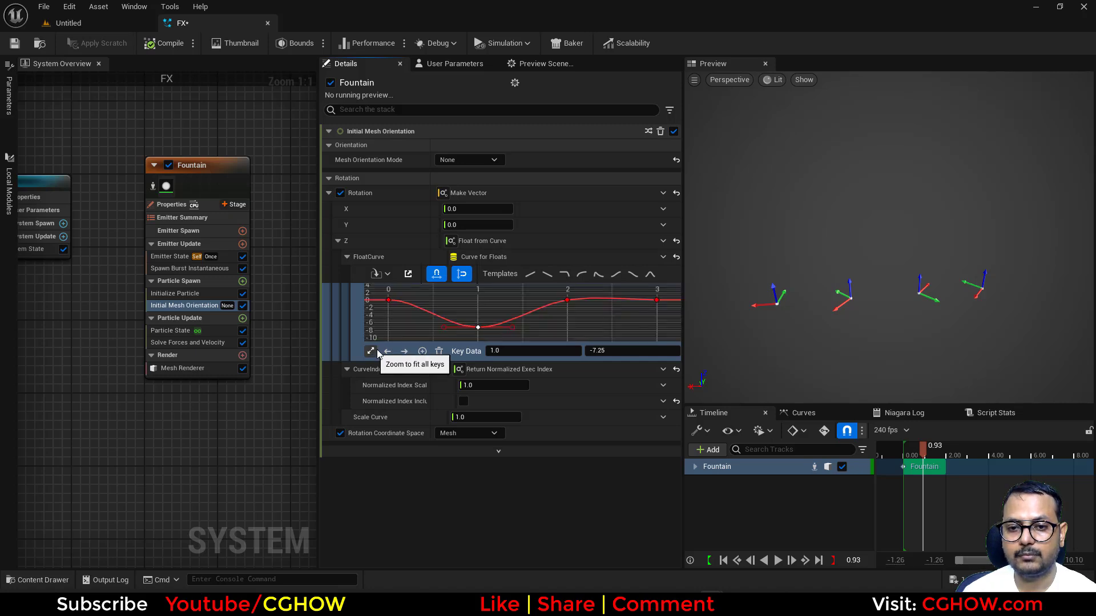
pyautogui.click(419, 310)
# Retime the selected key, first to time 3 and then to 0.5
pyautogui.click(389, 300)
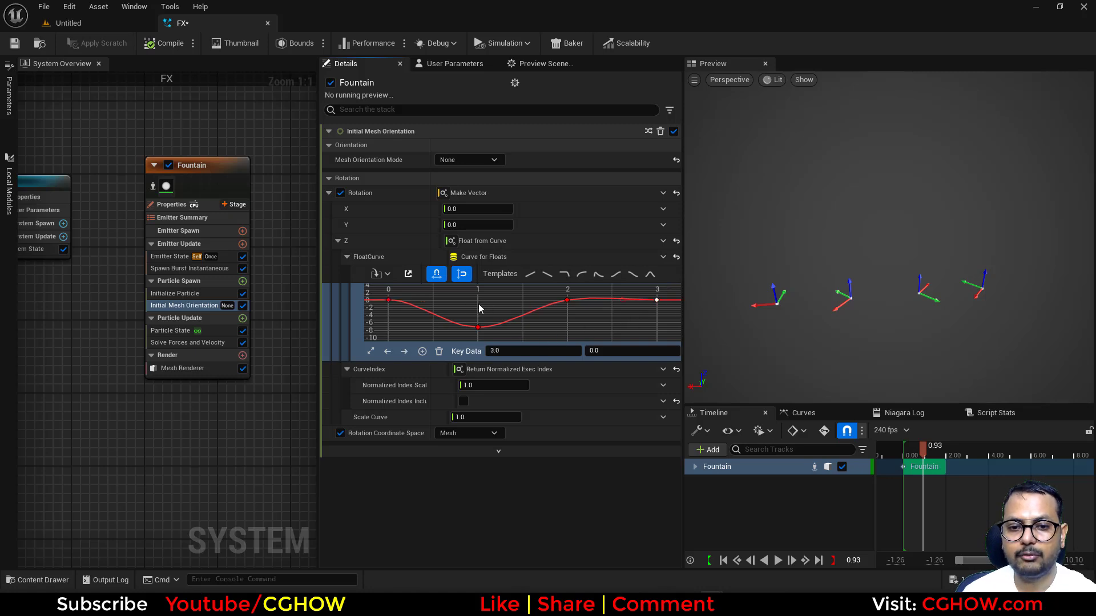
pyautogui.click(478, 327)
pyautogui.click(567, 300)
pyautogui.click(515, 351)
pyautogui.write('3')
pyautogui.press('Return')
pyautogui.click(504, 350)
pyautogui.write('0.5')
pyautogui.press('Return')
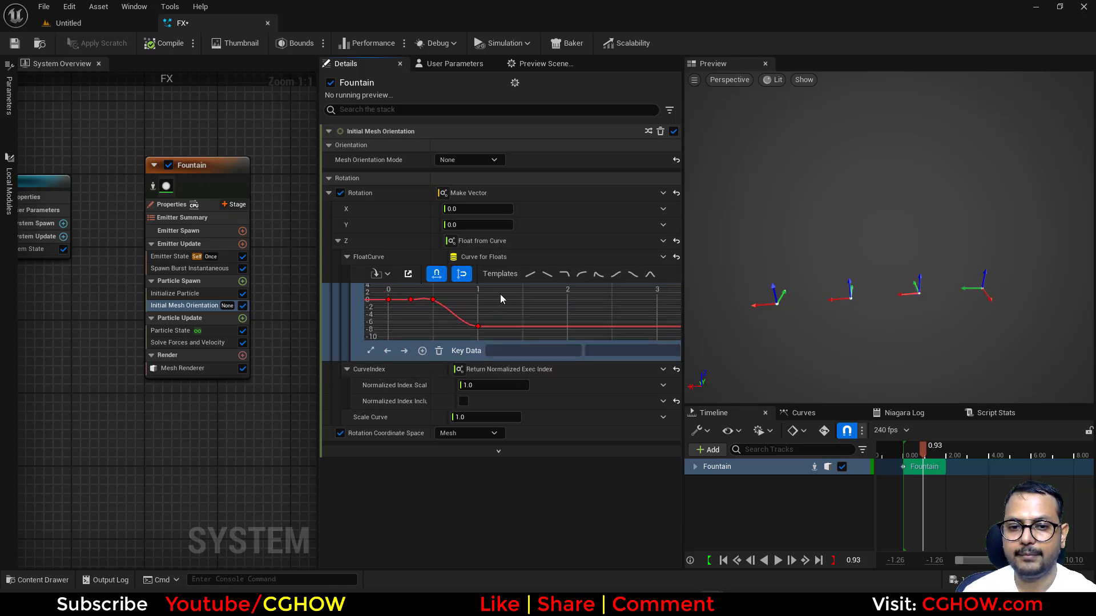
# Set the values of all four curve keys to 0
pyautogui.moveTo(497, 294); pyautogui.dragTo(371, 341)
pyautogui.click(618, 350)
pyautogui.write('0')
pyautogui.press('Return')
pyautogui.click(457, 321)
# Move the last curve key from time 1 to 0.75
pyautogui.click(372, 351)
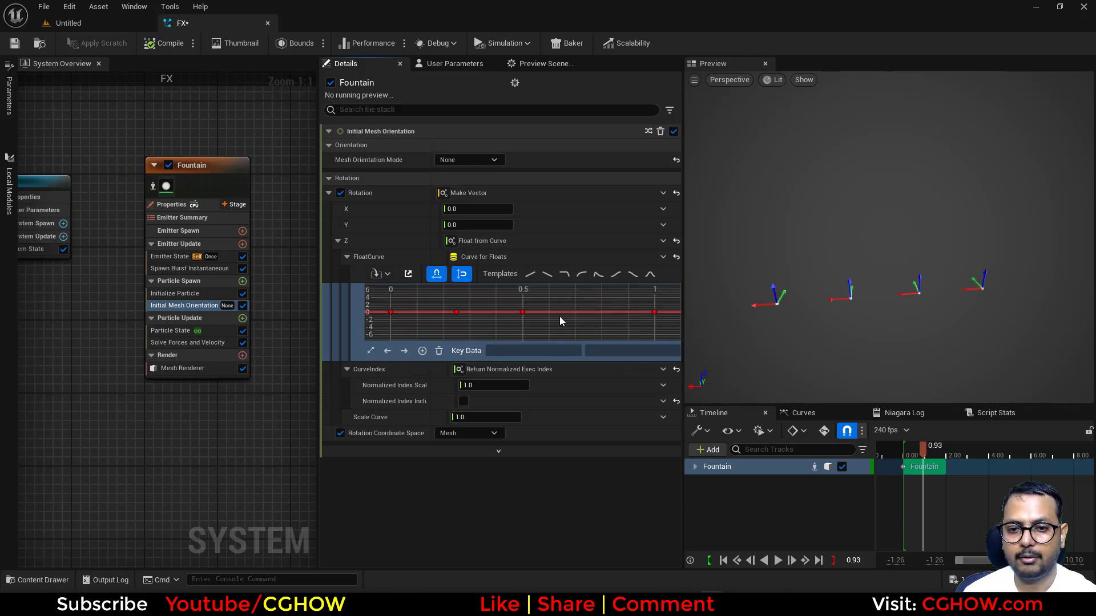
pyautogui.click(456, 312)
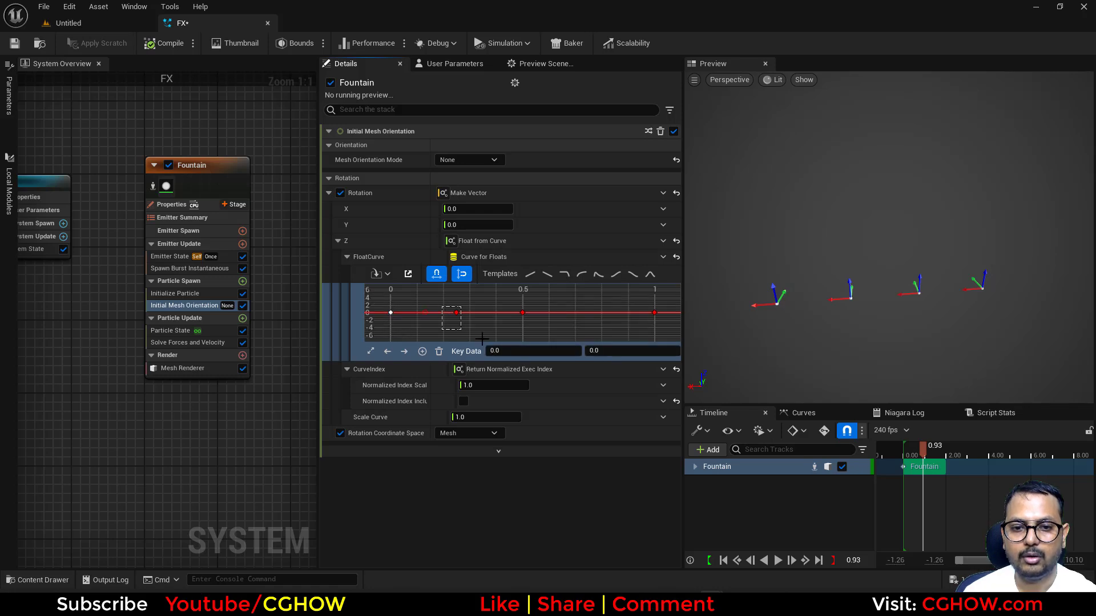
pyautogui.click(522, 312)
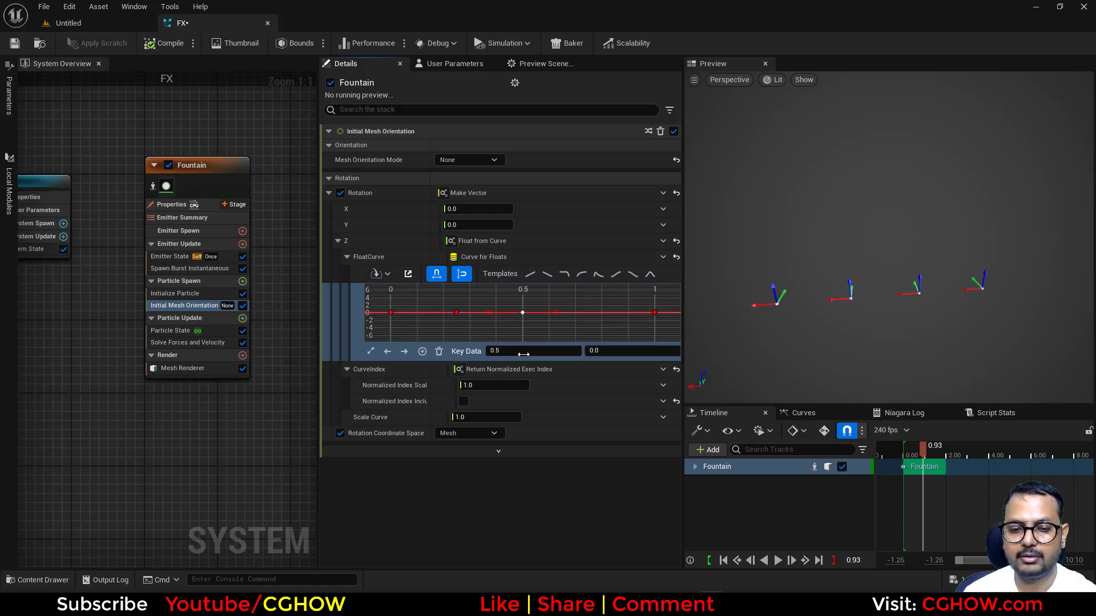
pyautogui.click(513, 350)
pyautogui.click(654, 313)
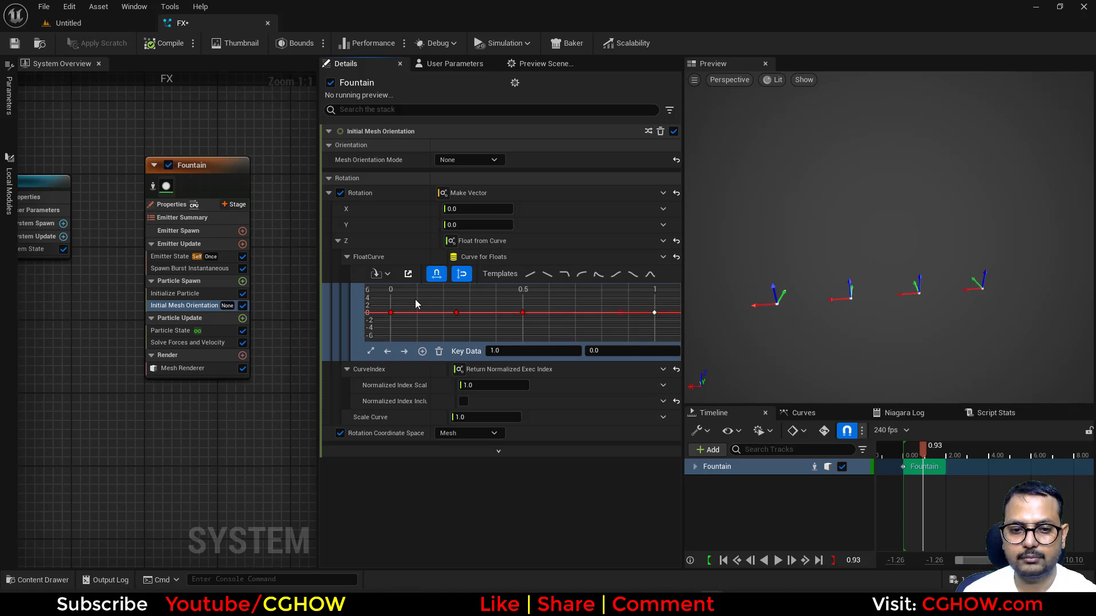
pyautogui.click(532, 350)
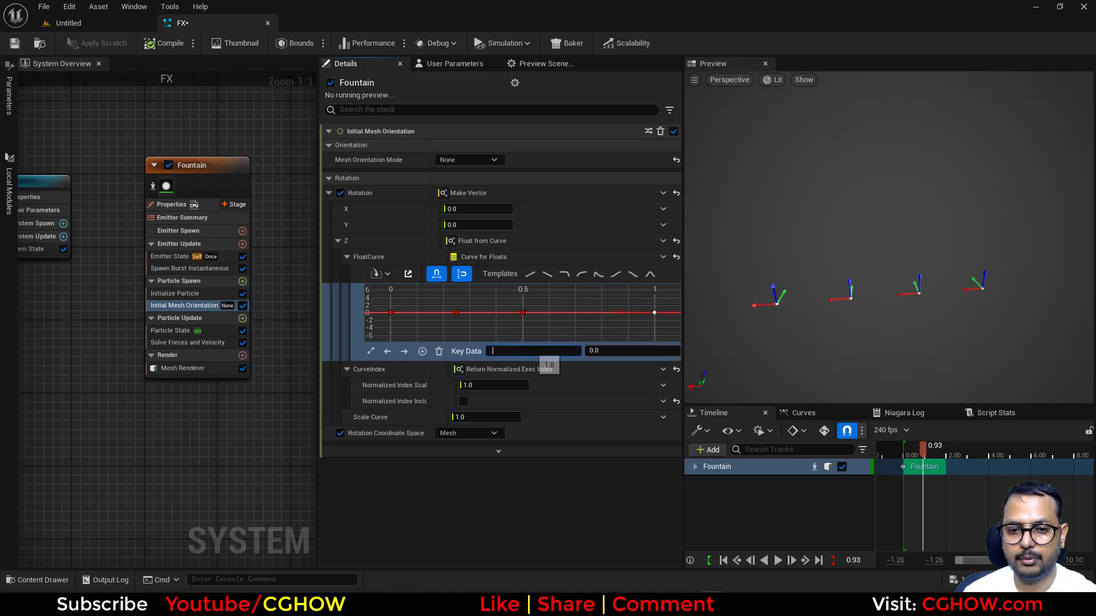
pyautogui.write('.75')
pyautogui.press('Return')
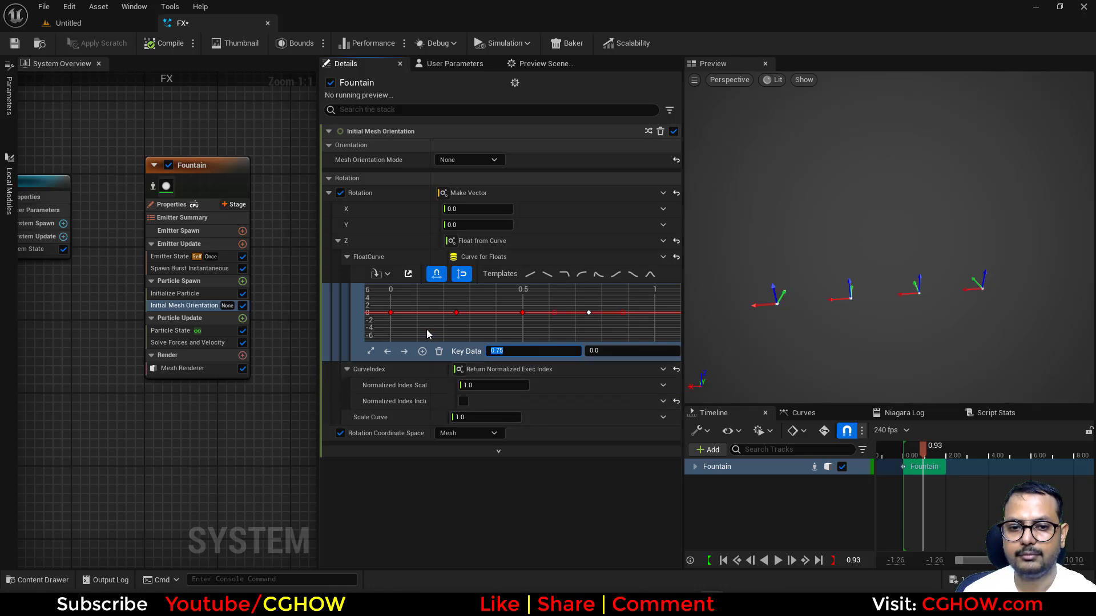
# Set the key near 0.25 to value 0 and move it to time 0.2
pyautogui.moveTo(456, 312)
pyautogui.mouseDown()
pyautogui.moveTo(460, 333)
pyautogui.moveTo(464, 317)
pyautogui.mouseUp()
pyautogui.click(598, 349)
pyautogui.write('0')
pyautogui.press('Return')
pyautogui.click(507, 351)
pyautogui.write('.2')
pyautogui.press('Return')
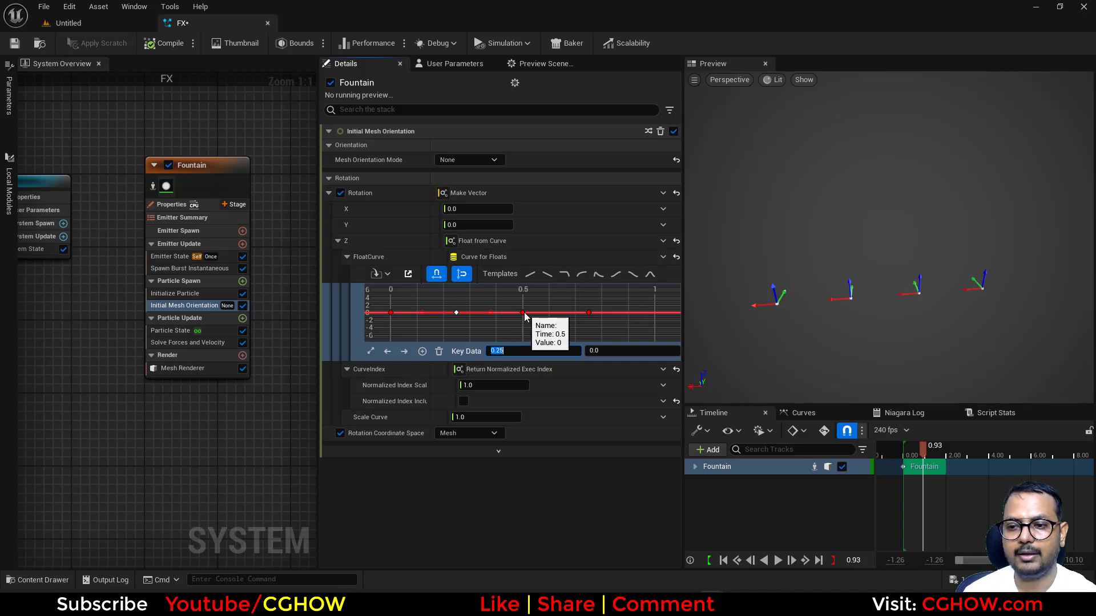
# Flatten the keys at 0.5 and 0.8 to 0 and pull the first key down to -0.5
pyautogui.moveTo(523, 313); pyautogui.dragTo(526, 308)
pyautogui.click(599, 351)
pyautogui.write('0')
pyautogui.press('Return')
pyautogui.moveTo(589, 313)
pyautogui.mouseDown()
pyautogui.moveTo(589, 330)
pyautogui.moveTo(590, 319)
pyautogui.mouseUp()
pyautogui.click(624, 354)
pyautogui.write('0')
pyautogui.press('Return')
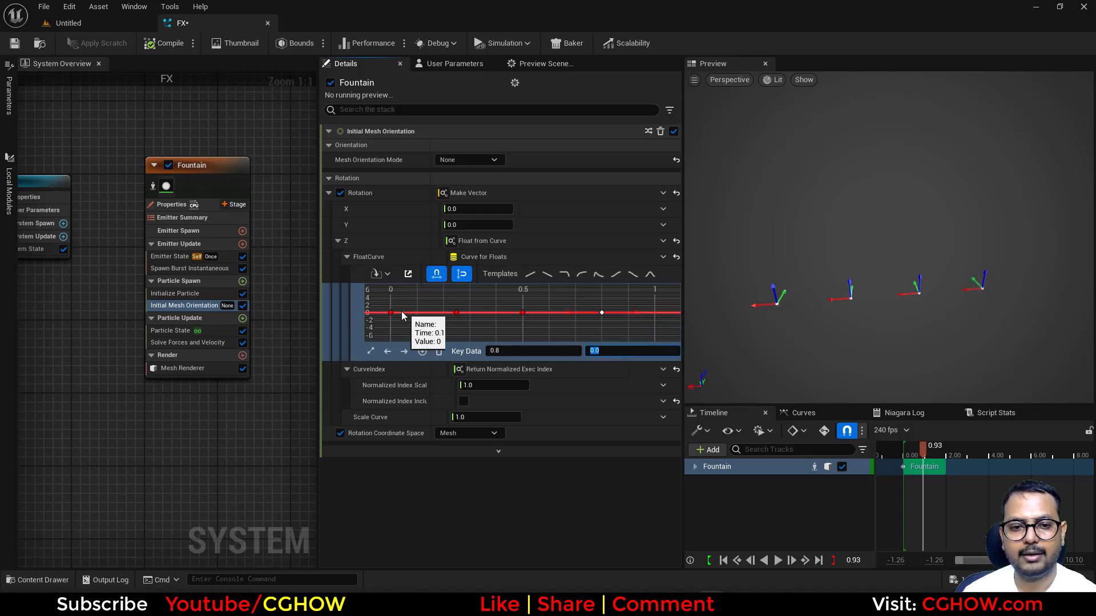
pyautogui.moveTo(392, 313)
pyautogui.mouseDown()
pyautogui.moveTo(391, 330)
pyautogui.moveTo(391, 314)
pyautogui.mouseUp()
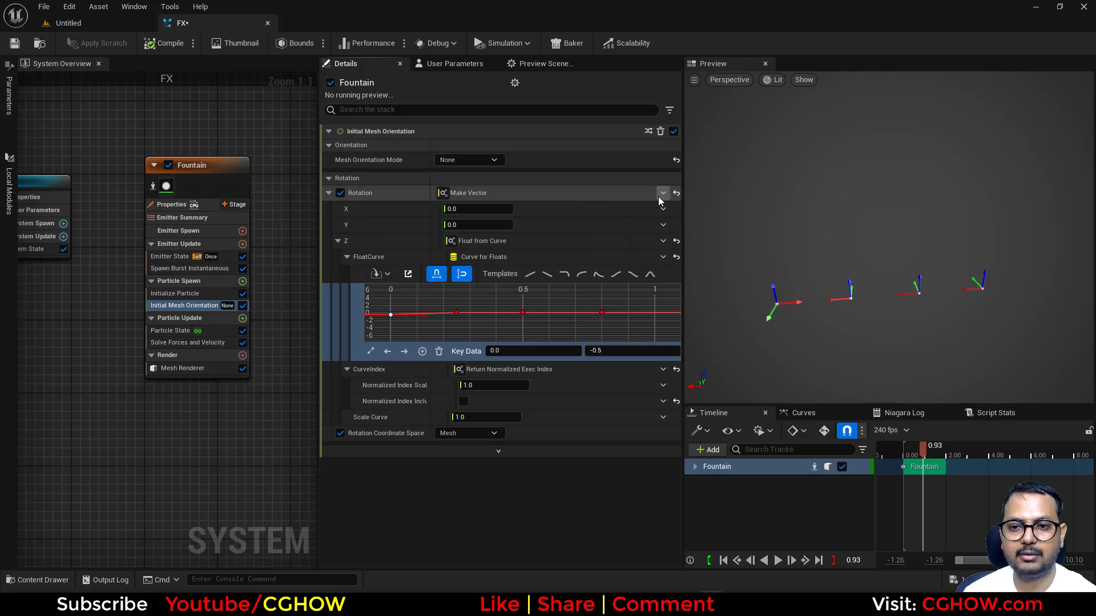
# Reset the mesh rotation and the Initialize Particle position offset to zero
pyautogui.click(677, 193)
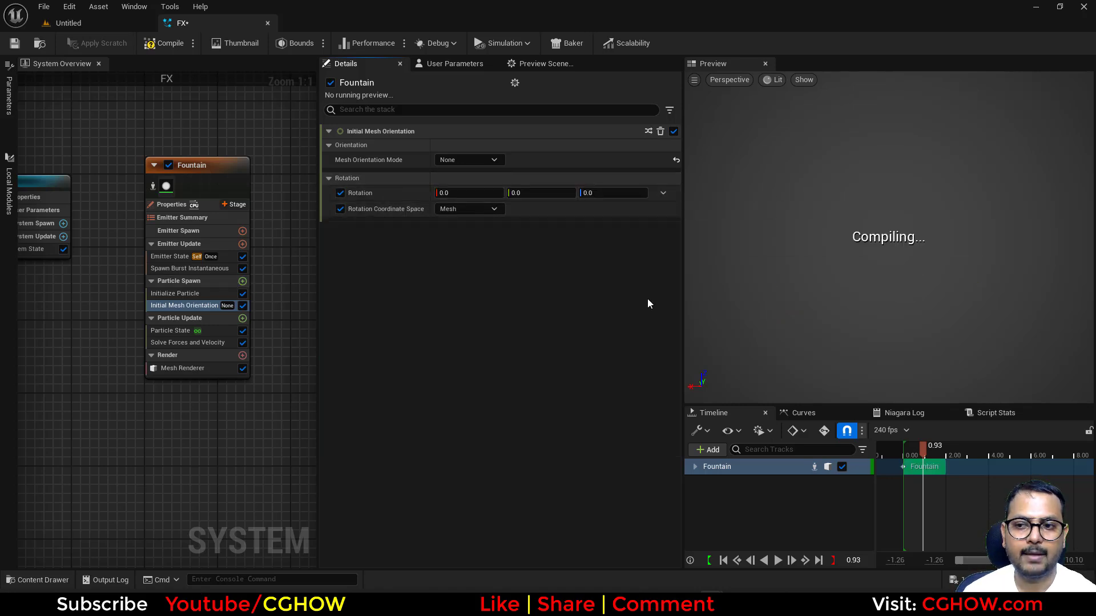
pyautogui.click(185, 293)
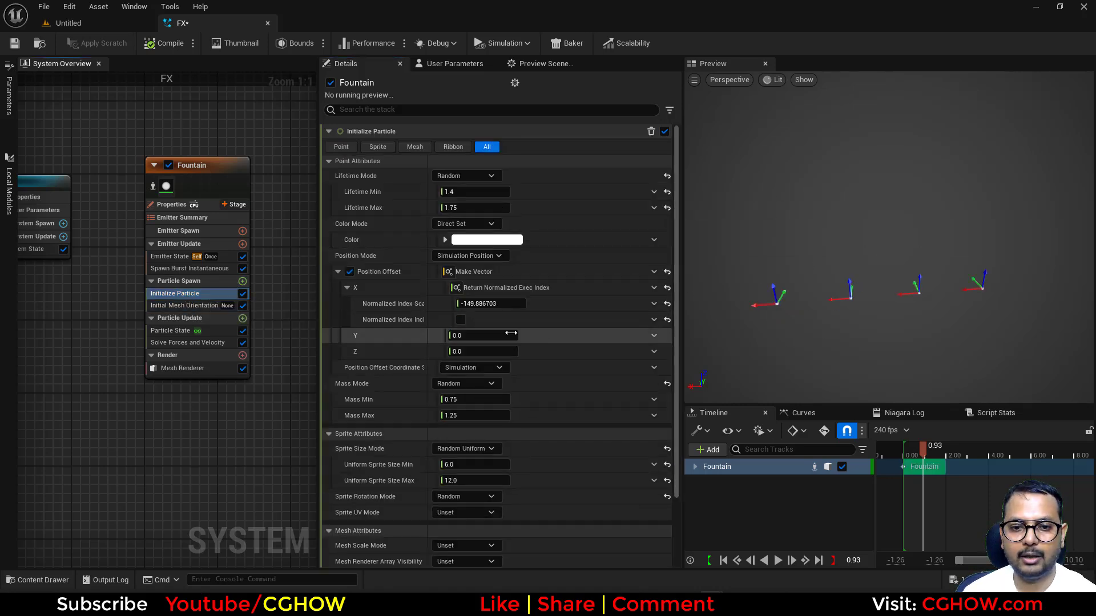
pyautogui.click(666, 271)
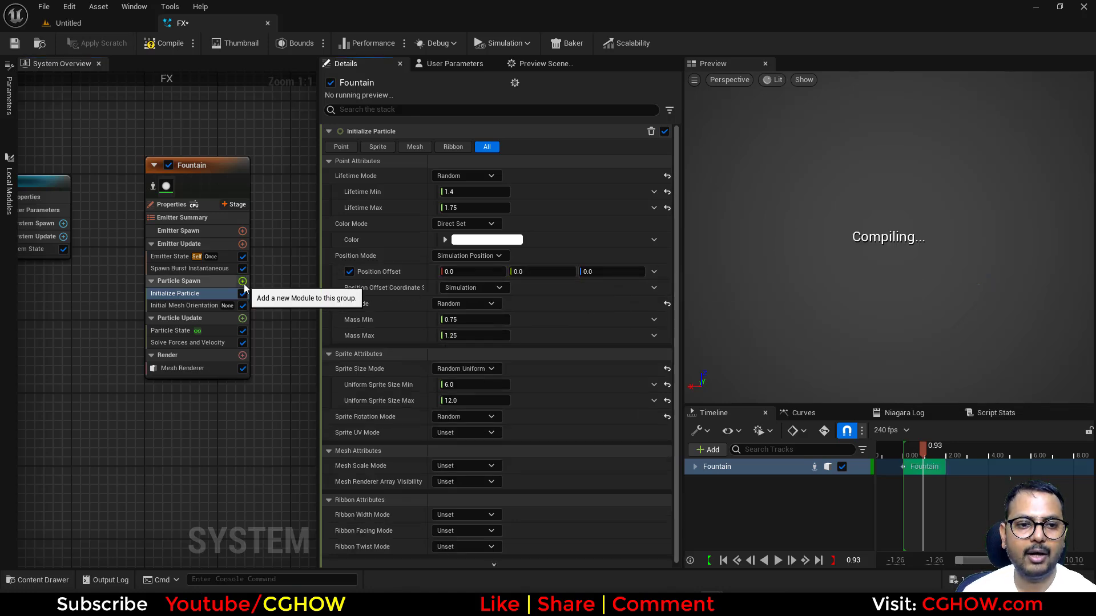
# Add a Shape Location module to Particle Spawn with its Shape Primitive set to Torus
pyautogui.click(242, 281)
pyautogui.click(297, 419)
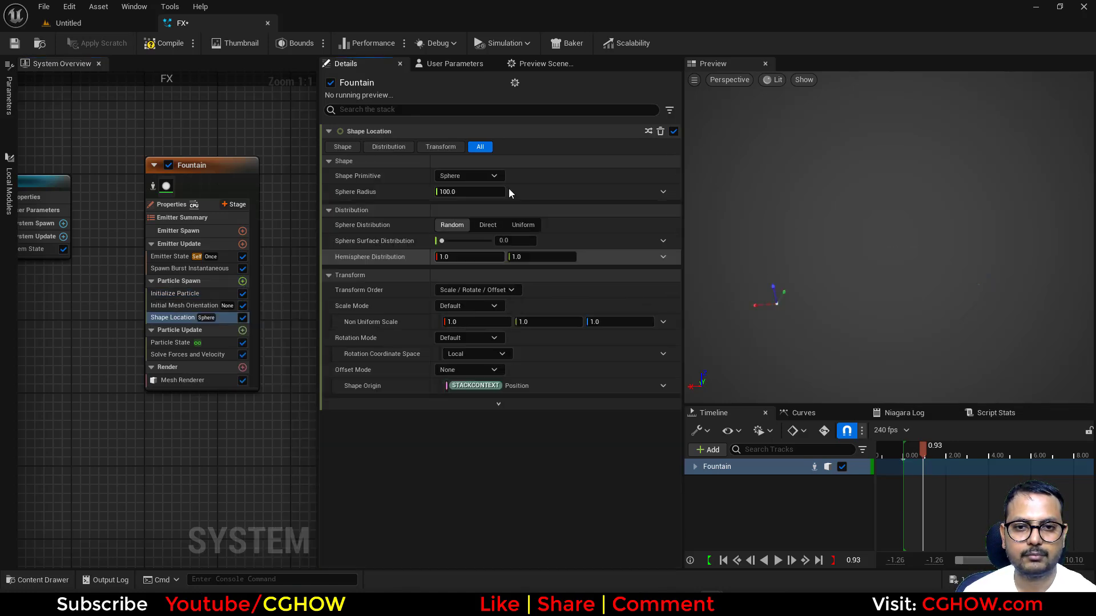
pyautogui.click(473, 174)
pyautogui.click(463, 229)
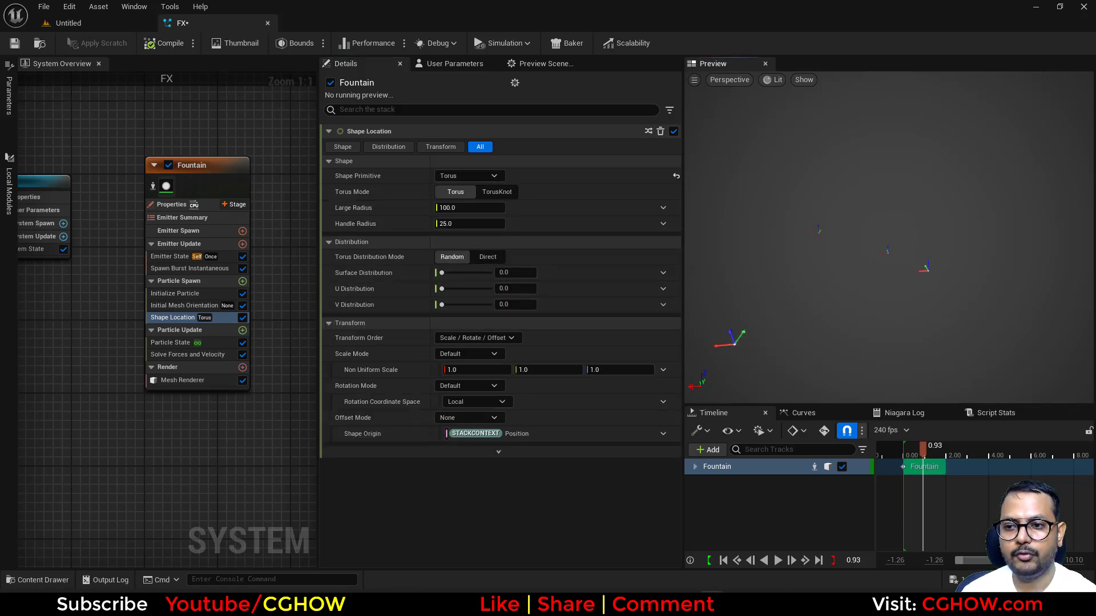
# Set the spawn count to 20 and move Shape Location above Initial Mesh Orientation
pyautogui.click(190, 268)
pyautogui.click(470, 147)
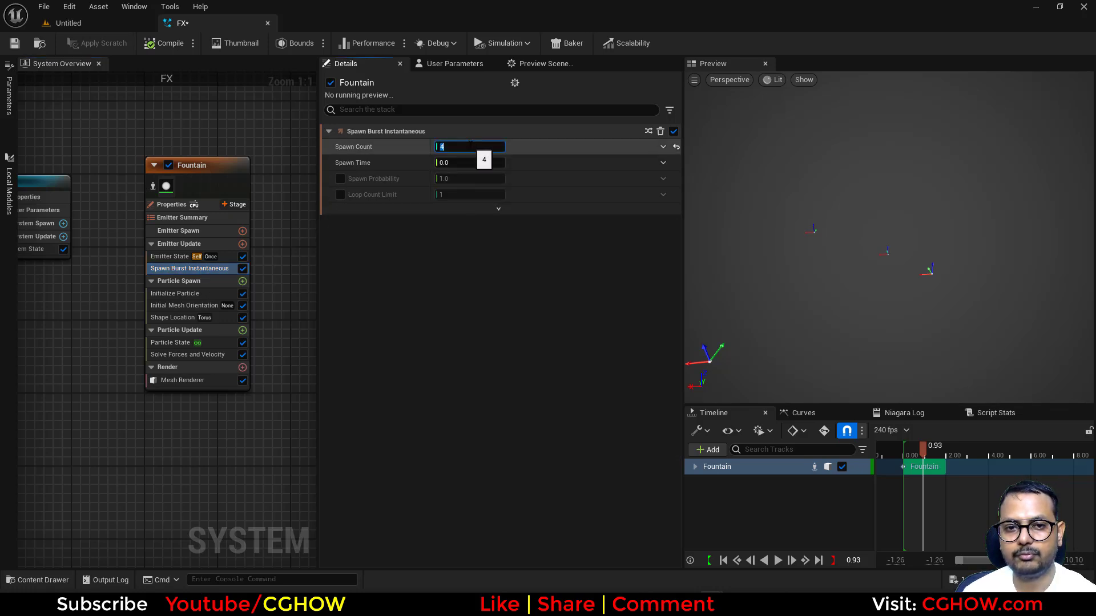
pyautogui.write('20')
pyautogui.press('Return')
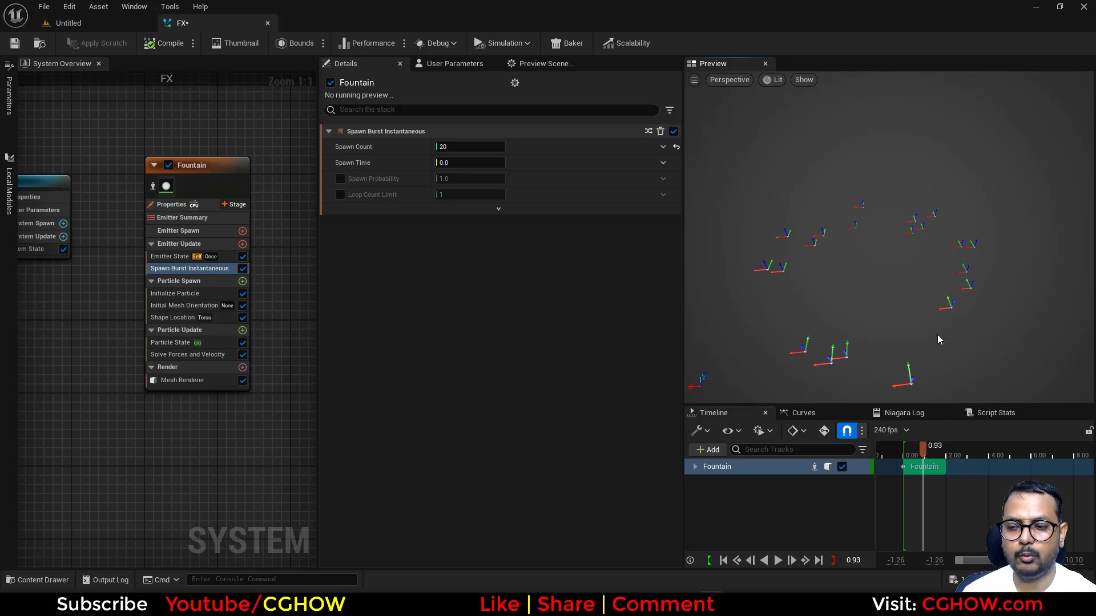
pyautogui.moveTo(176, 317); pyautogui.dragTo(176, 302)
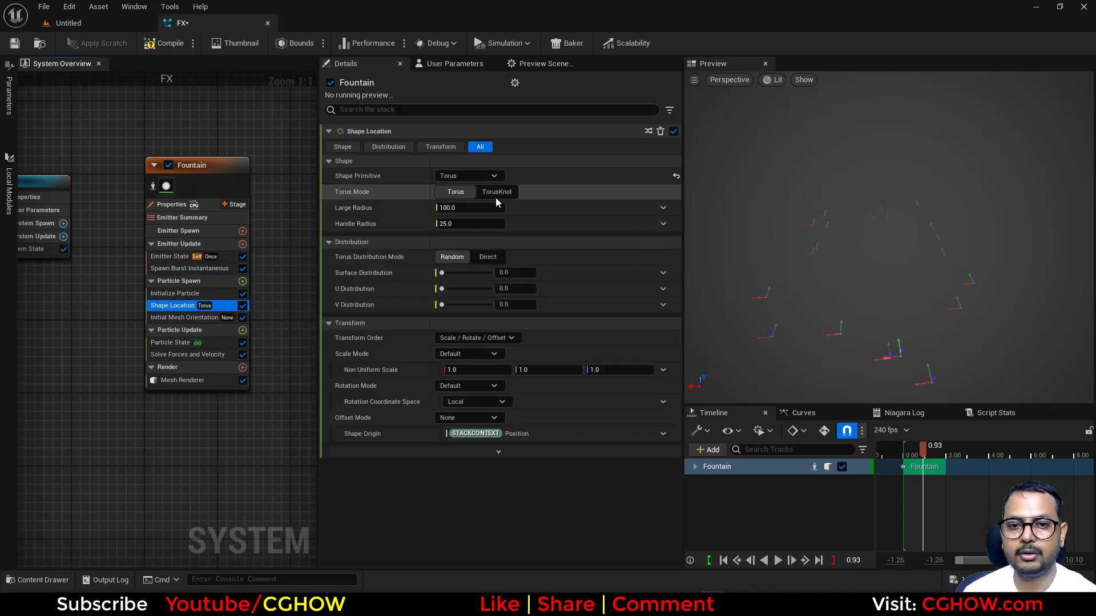
# Give the torus Handle Radius 0, Direct distribution, and U Position from Return Normalized Exec Index
pyautogui.click(465, 223)
pyautogui.write('0')
pyautogui.press('Return')
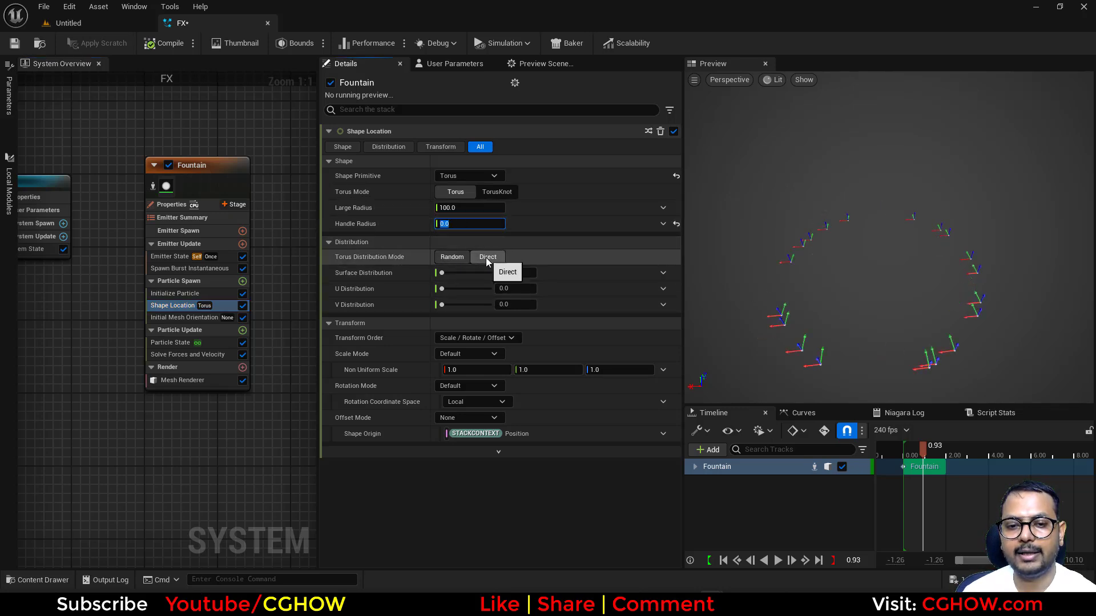
pyautogui.click(488, 257)
pyautogui.click(663, 272)
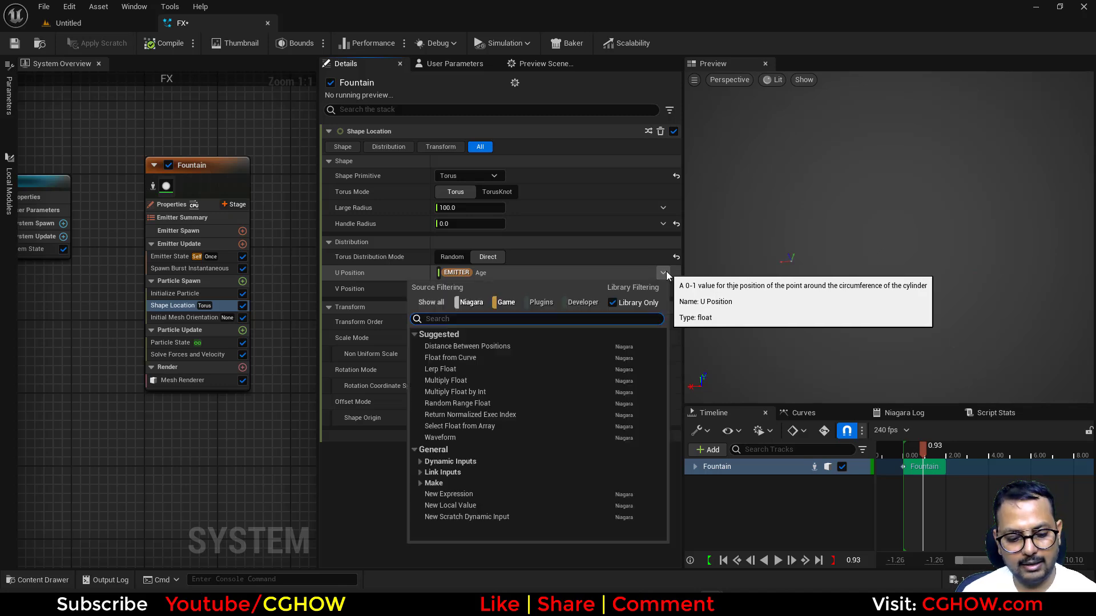
pyautogui.write('ex')
pyautogui.click(471, 344)
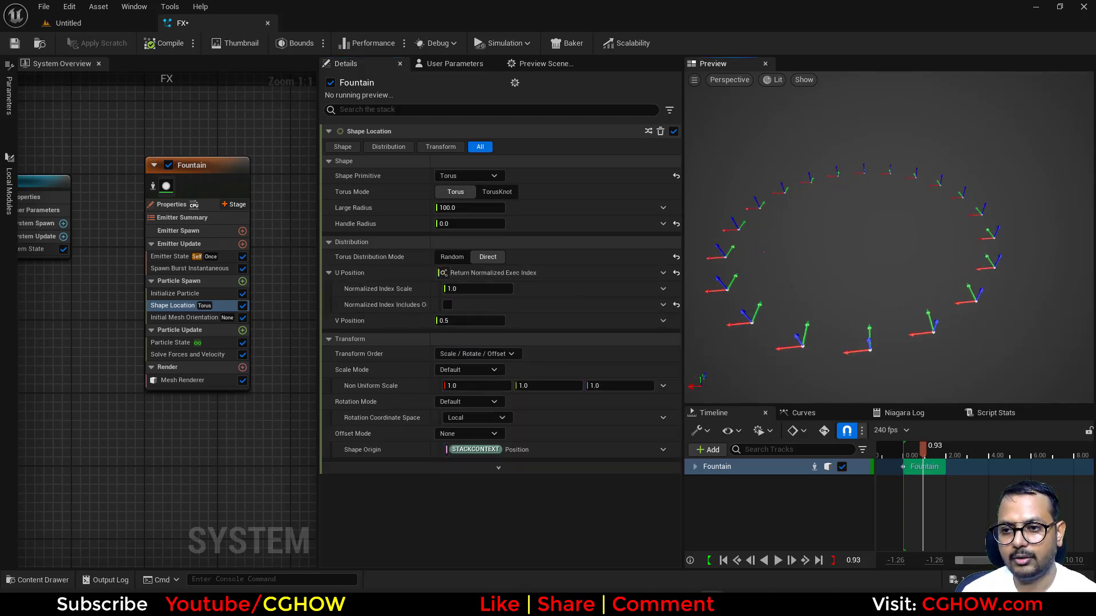
pyautogui.moveTo(909, 268); pyautogui.dragTo(864, 331)
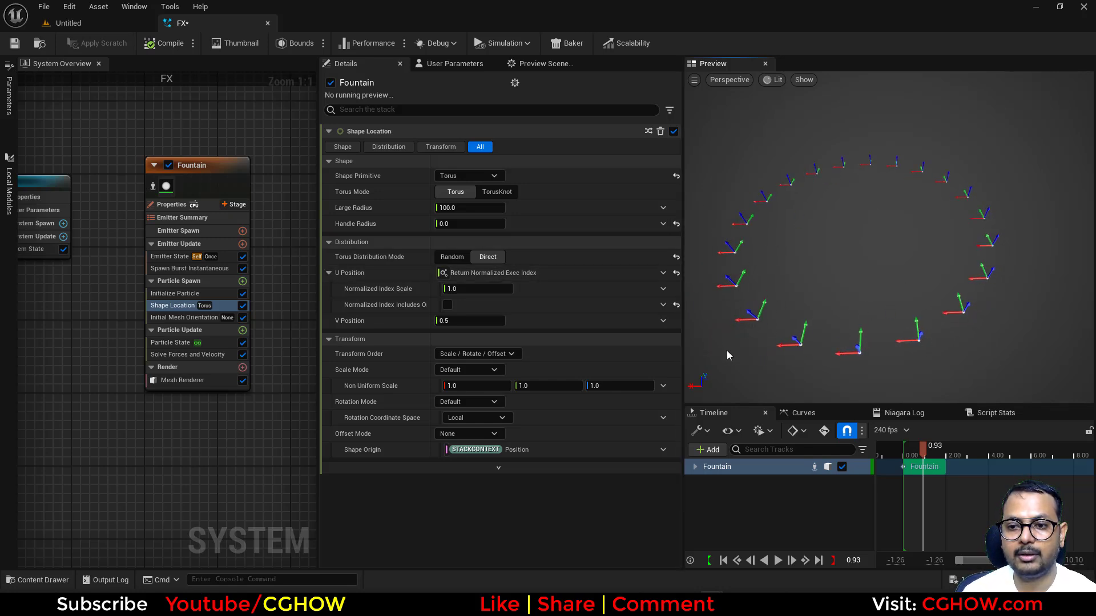
# Set Initial Mesh Orientation to Orient to Vector using Particles.ShapeLocation.ShapeVector
pyautogui.click(184, 317)
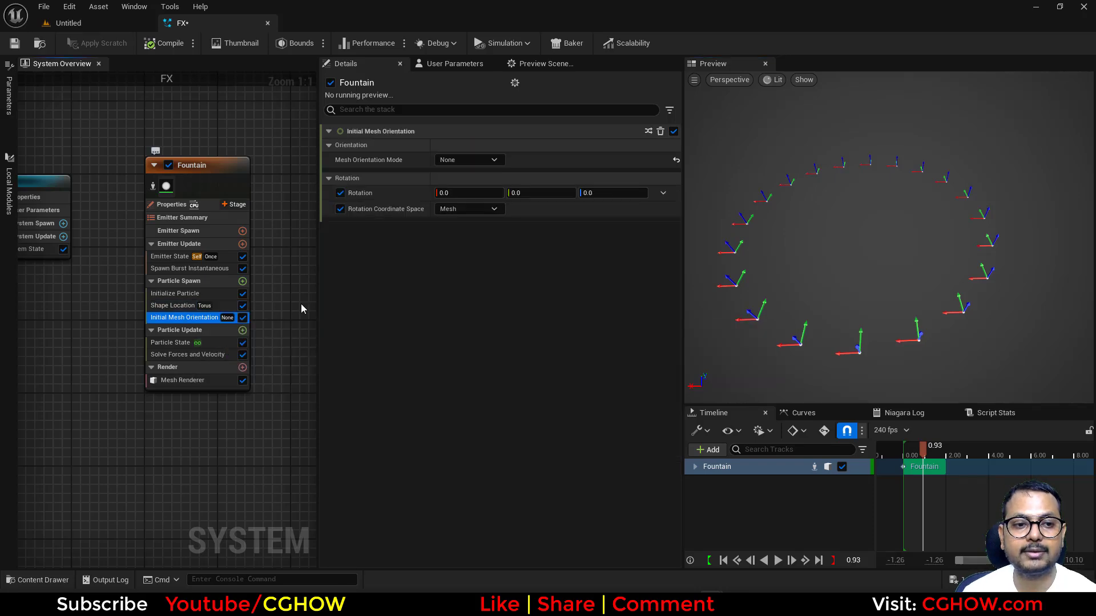
pyautogui.click(492, 166)
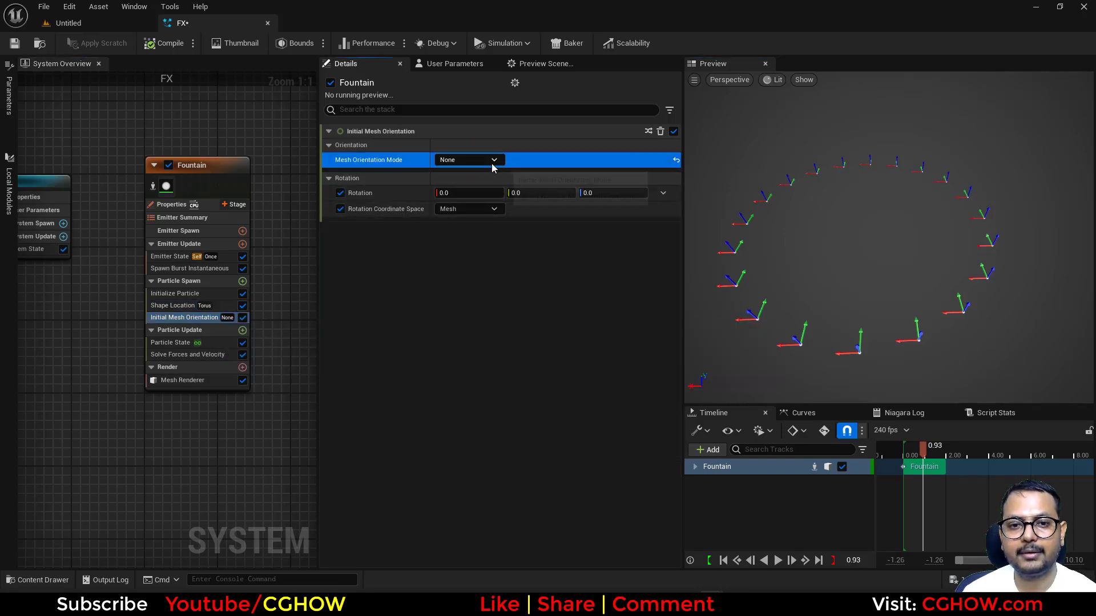
pyautogui.click(492, 162)
pyautogui.click(474, 210)
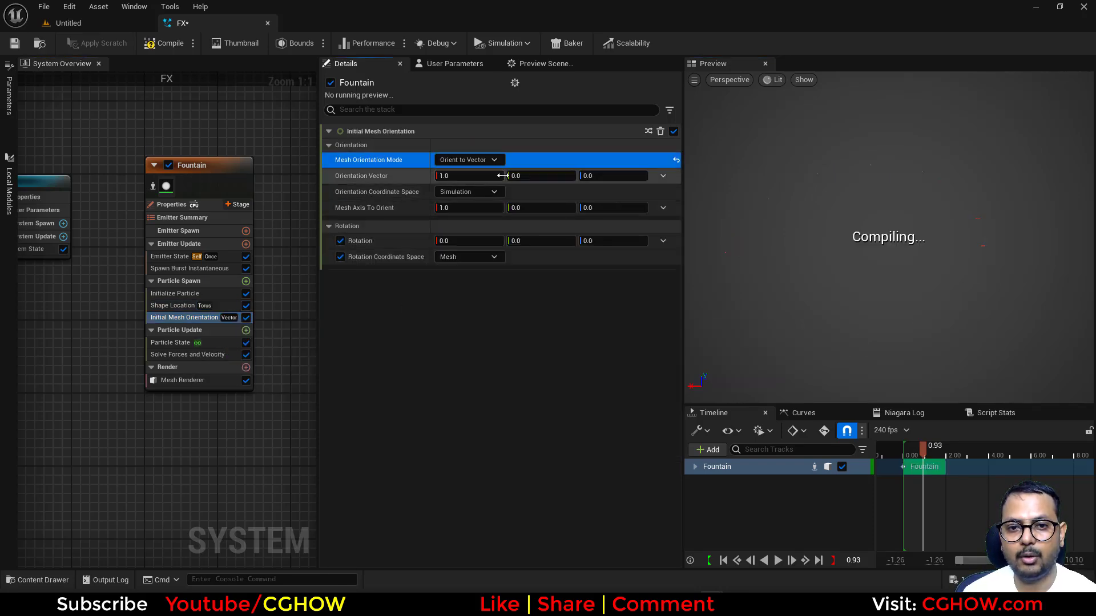
pyautogui.click(662, 176)
pyautogui.write('sha')
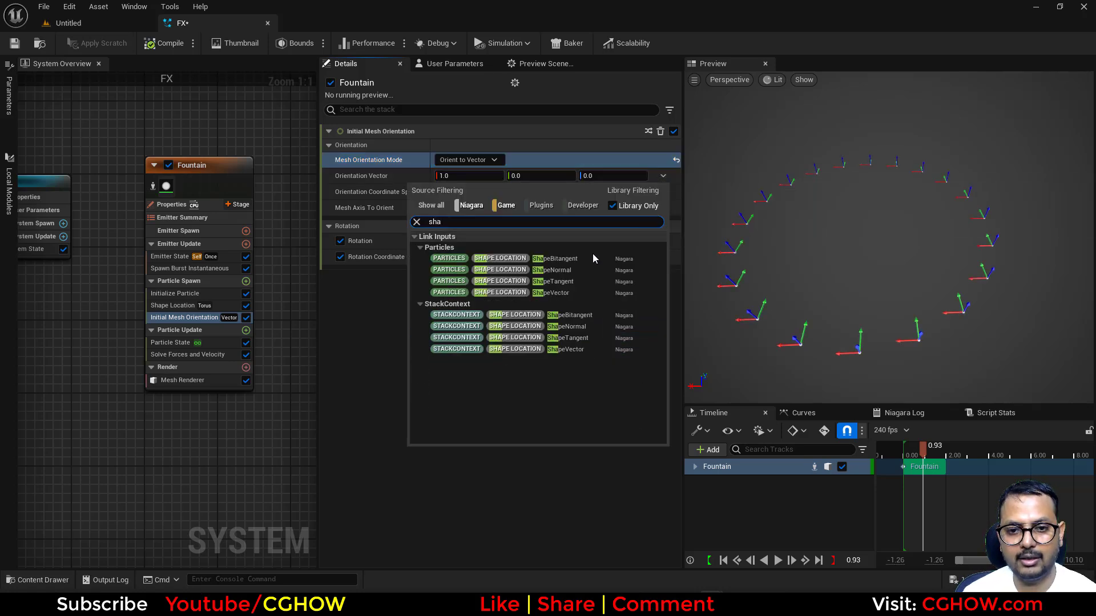
pyautogui.click(551, 293)
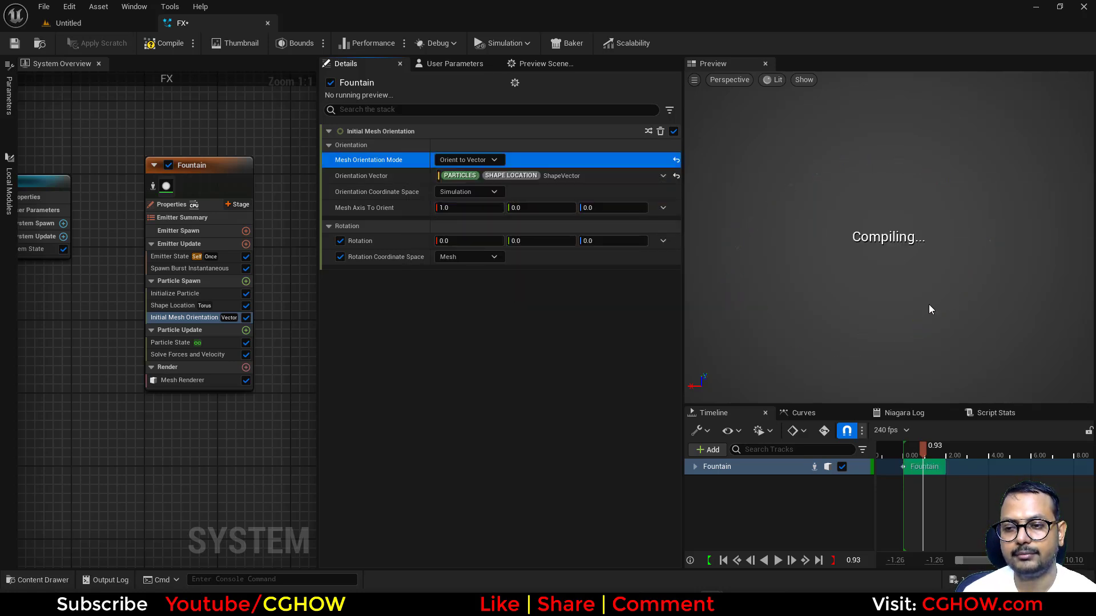
# Adjust the Shape Location ring's Large Radius to about 37.9
pyautogui.click(190, 306)
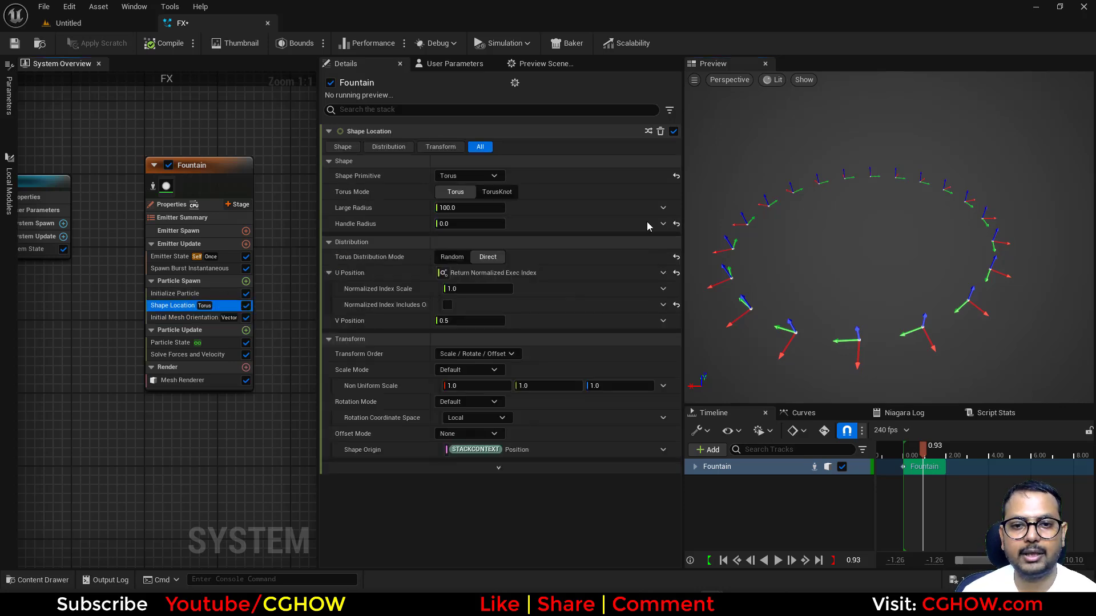
pyautogui.moveTo(470, 208); pyautogui.dragTo(425, 208)
pyautogui.moveTo(799, 268); pyautogui.dragTo(862, 268, button='right')
pyautogui.moveTo(460, 207); pyautogui.dragTo(477, 208)
pyautogui.moveTo(890, 257)
pyautogui.mouseDown()
pyautogui.moveTo(895, 308)
pyautogui.moveTo(895, 261)
pyautogui.mouseUp()
pyautogui.scroll(-4, 881, 234)
# Test twisting the meshes with rotation X, then return it to 0
pyautogui.click(201, 318)
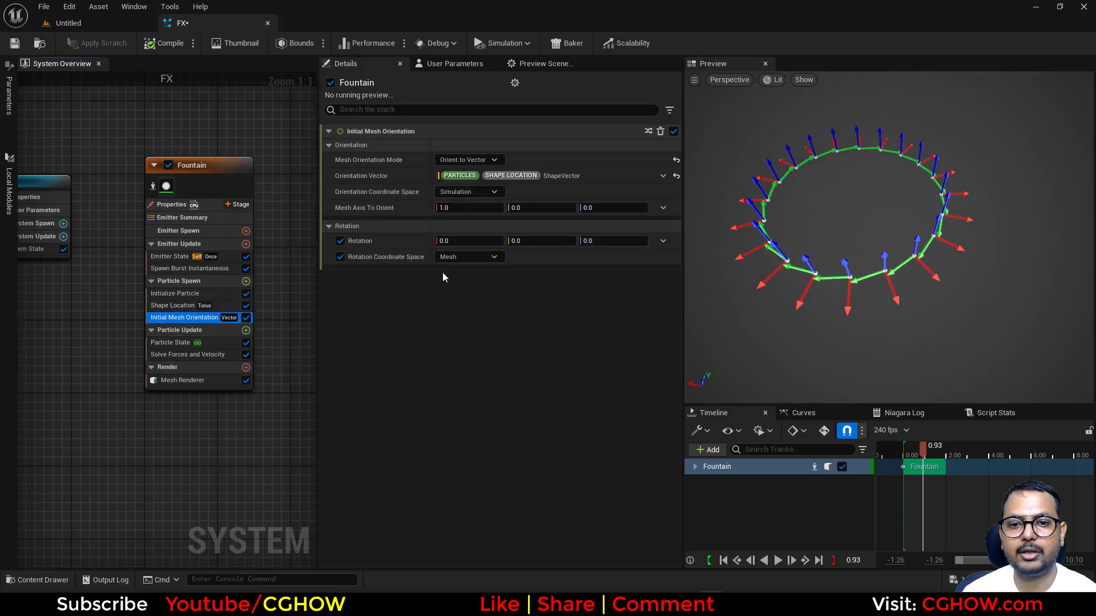
pyautogui.moveTo(490, 242); pyautogui.dragTo(657, 245)
pyautogui.click(492, 242)
pyautogui.write('0')
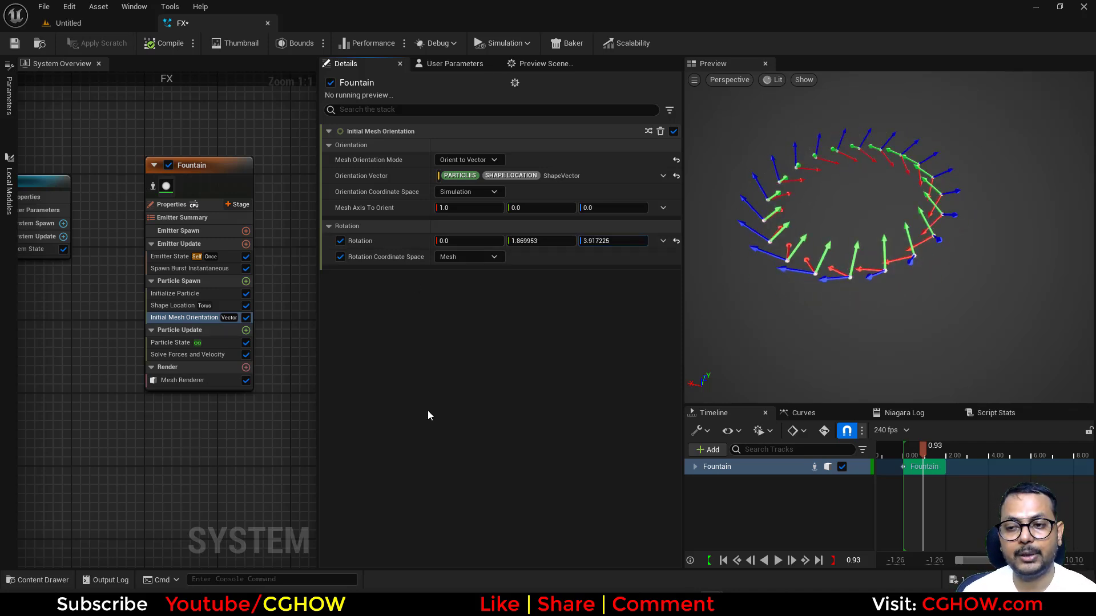
pyautogui.moveTo(911, 227); pyautogui.dragTo(836, 266)
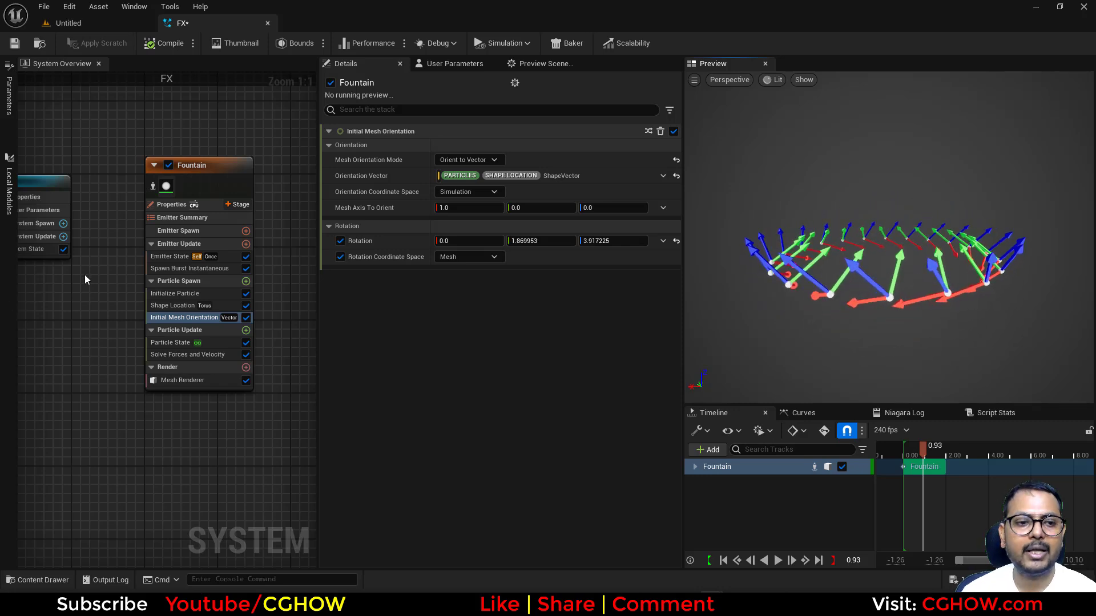
# Delete the Initial Mesh Orientation and Shape Location modules and set the burst spawn count to 2
pyautogui.click(188, 380)
pyautogui.scroll(-3, 745, 268)
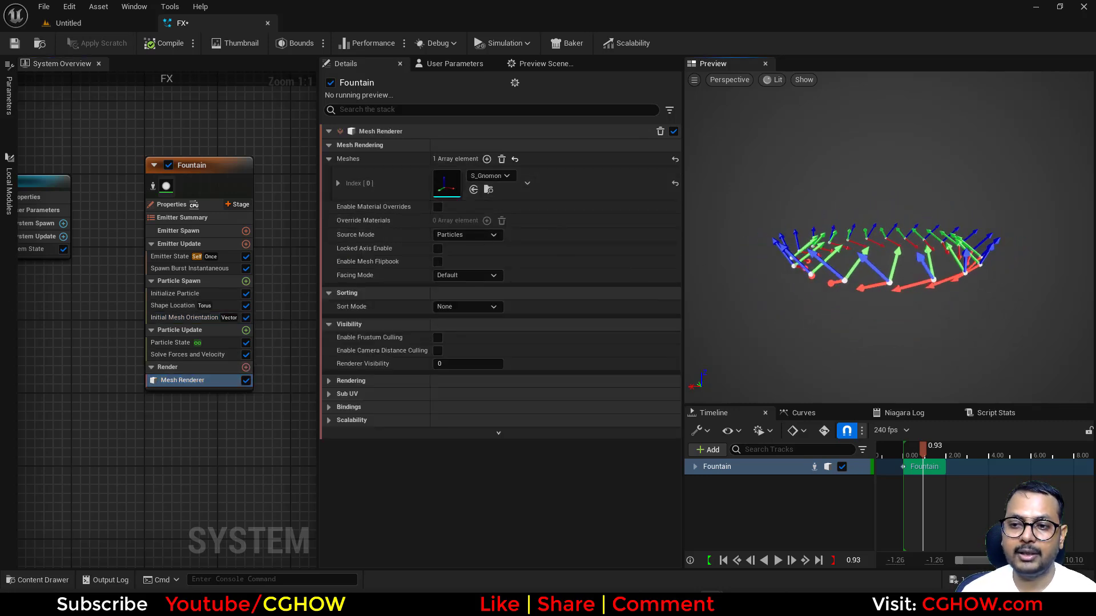
pyautogui.moveTo(708, 306); pyautogui.dragTo(668, 325)
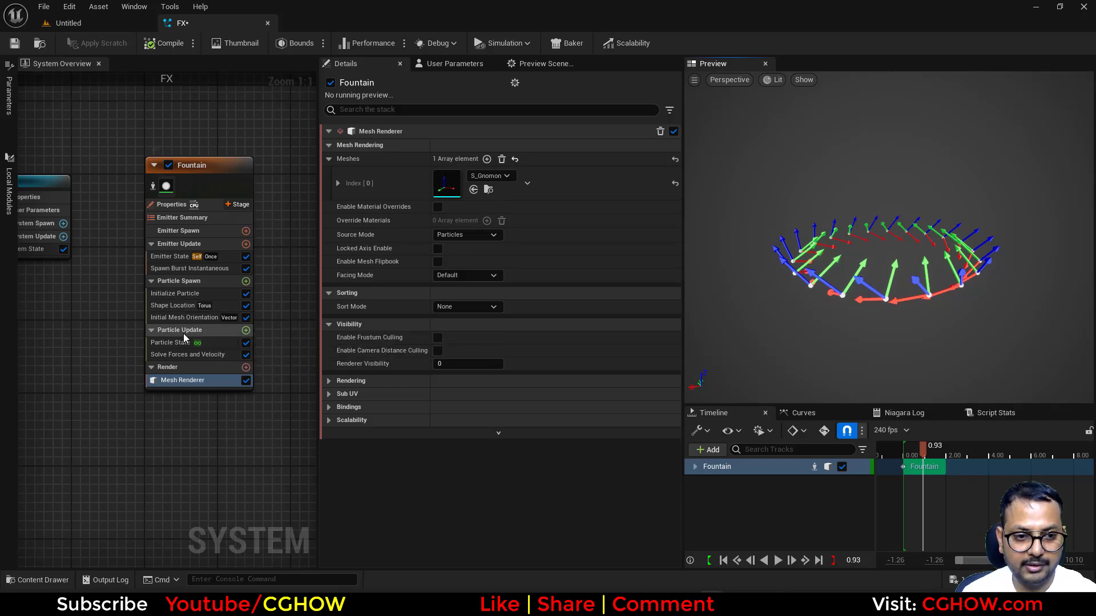
pyautogui.click(191, 319)
pyautogui.press('Delete')
pyautogui.click(167, 307)
pyautogui.press('Delete')
pyautogui.click(188, 268)
pyautogui.click(469, 147)
pyautogui.write('2')
# Add the stylized rocket static mesh as a second Mesh Renderer mesh entry
pyautogui.click(180, 356)
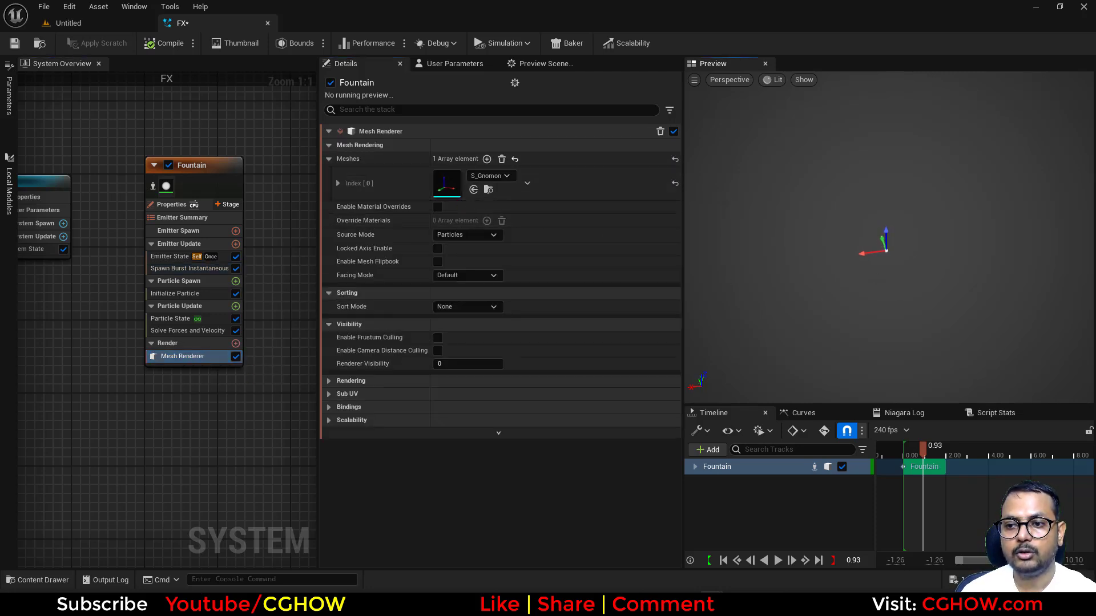
pyautogui.click(486, 159)
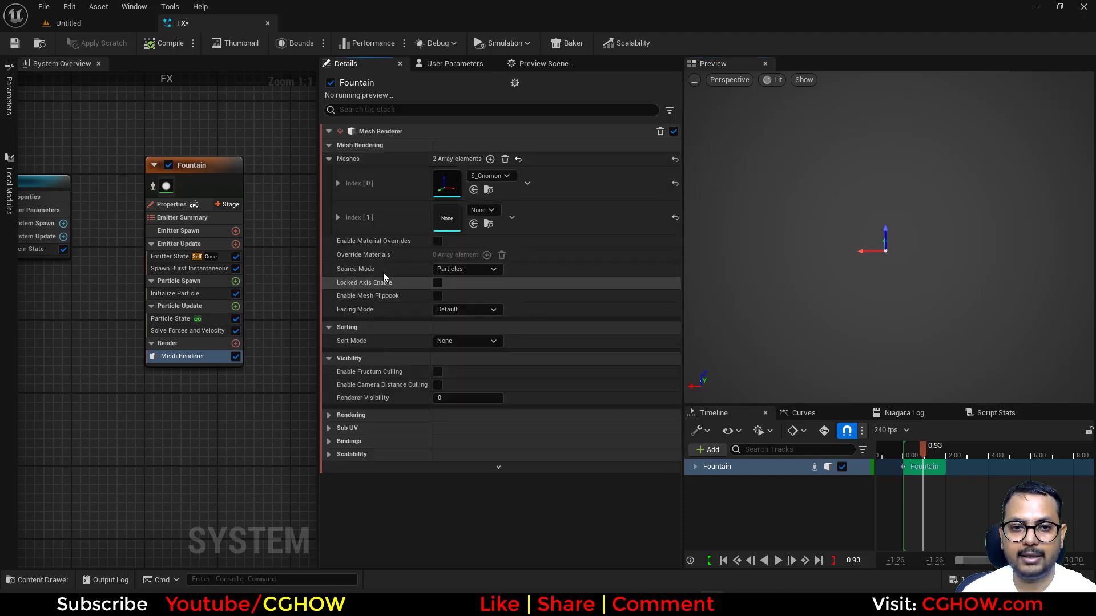
pyautogui.click(481, 210)
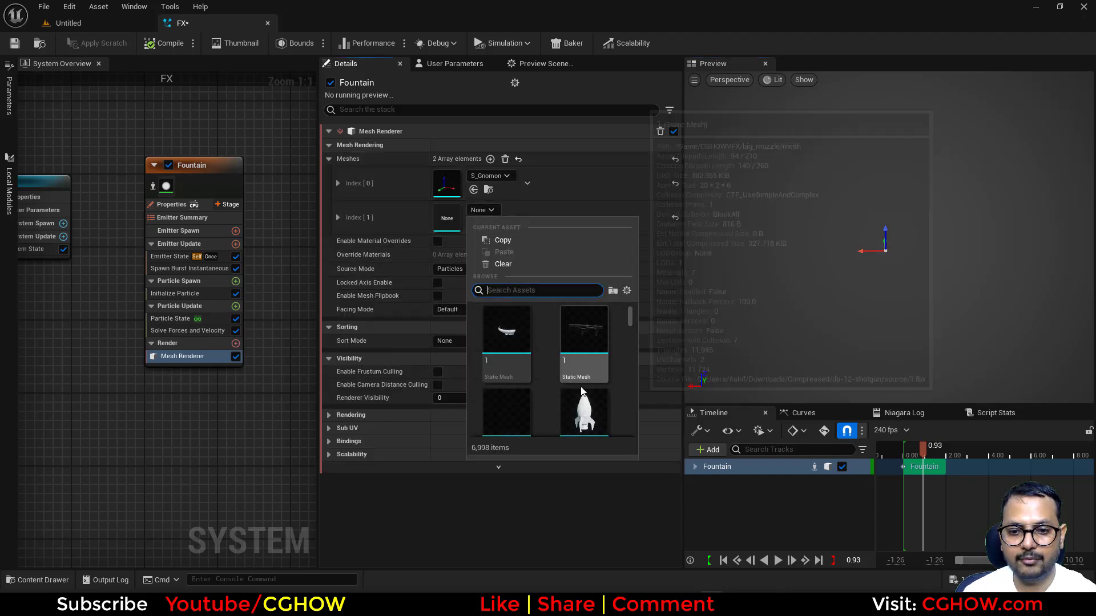
pyautogui.scroll(-1, 588, 416)
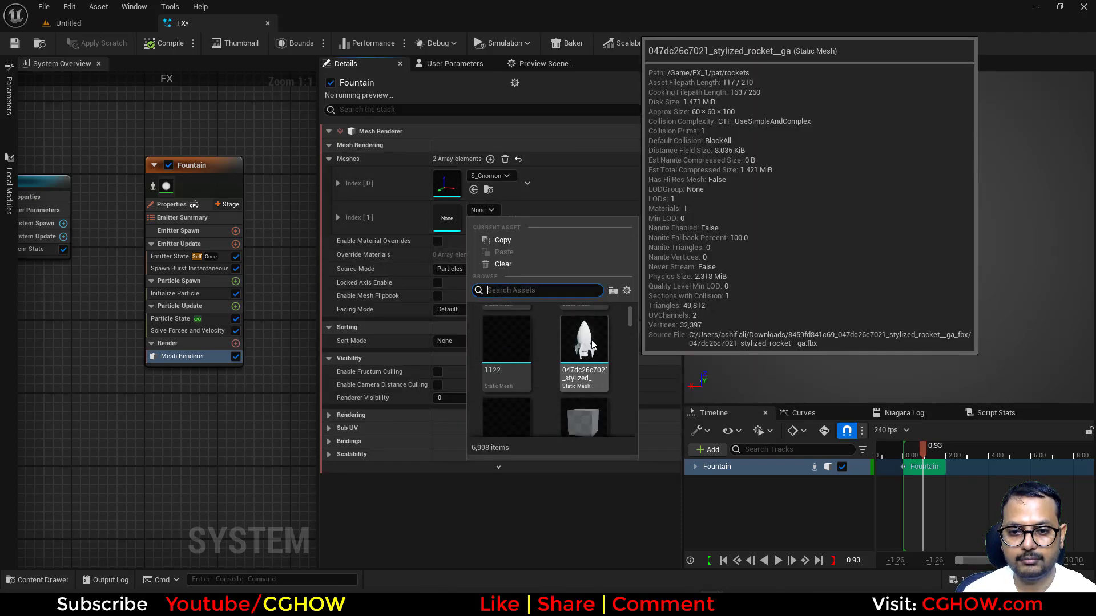
pyautogui.click(592, 336)
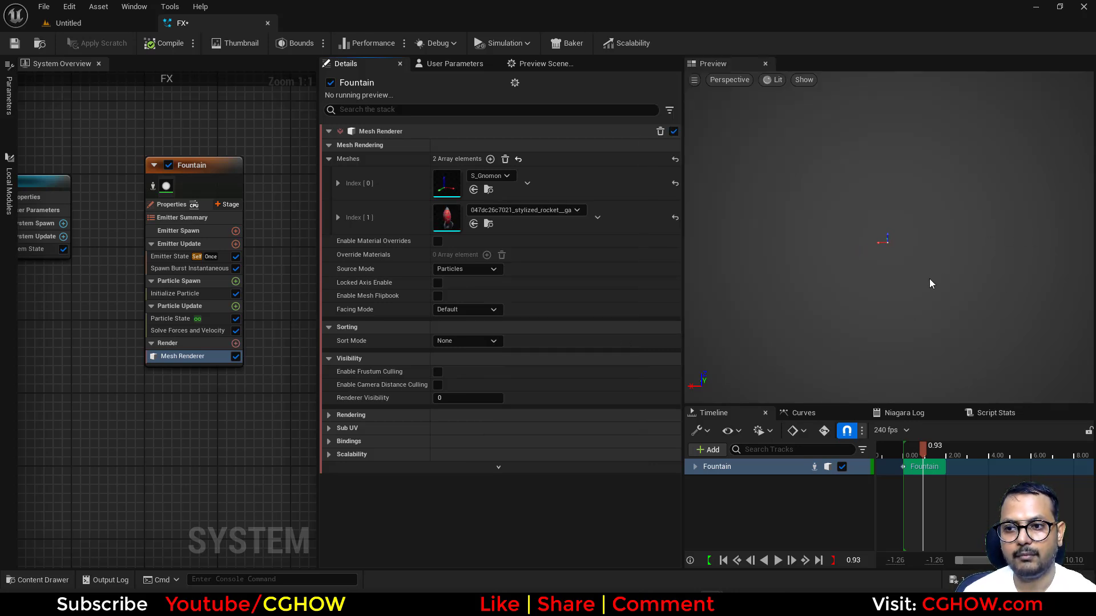
pyautogui.scroll(2, 926, 284)
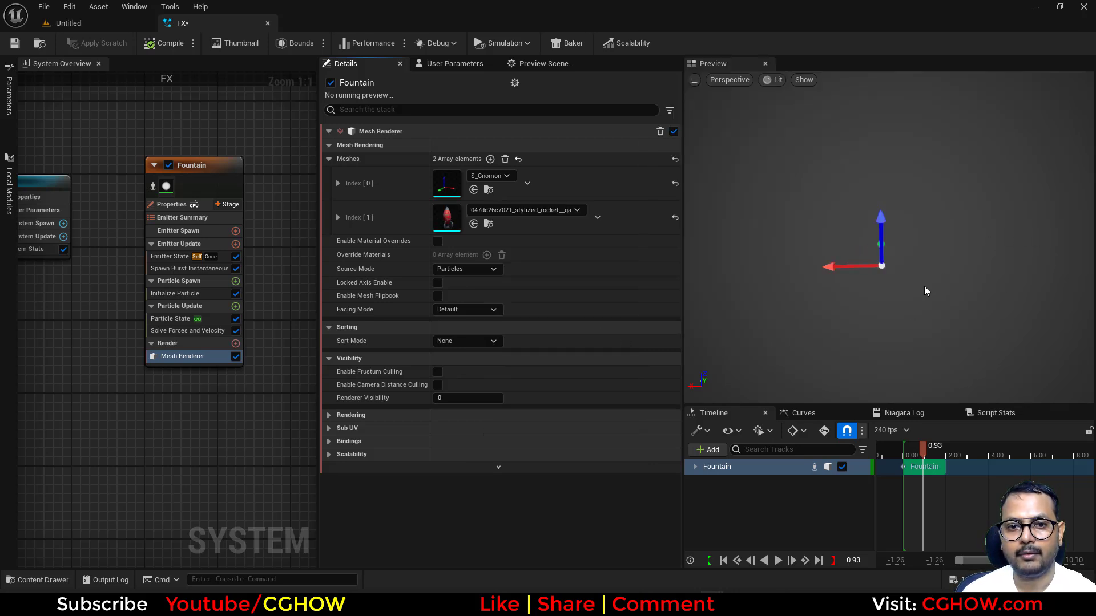
# Turn Initialize Particle's Position Offset into a Make Vector dynamic input
pyautogui.click(187, 270)
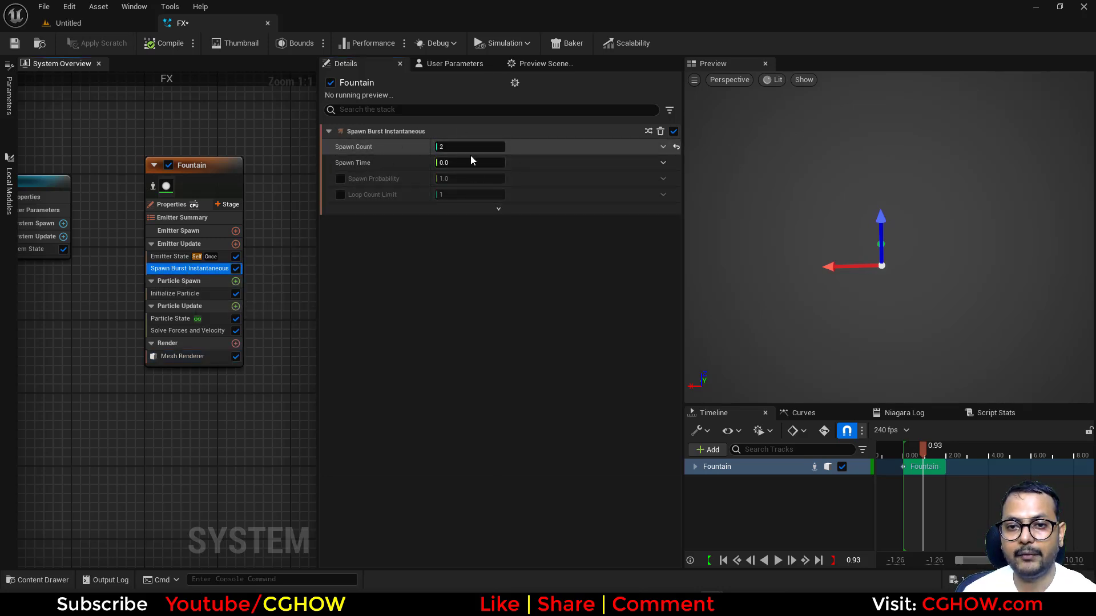
pyautogui.click(183, 357)
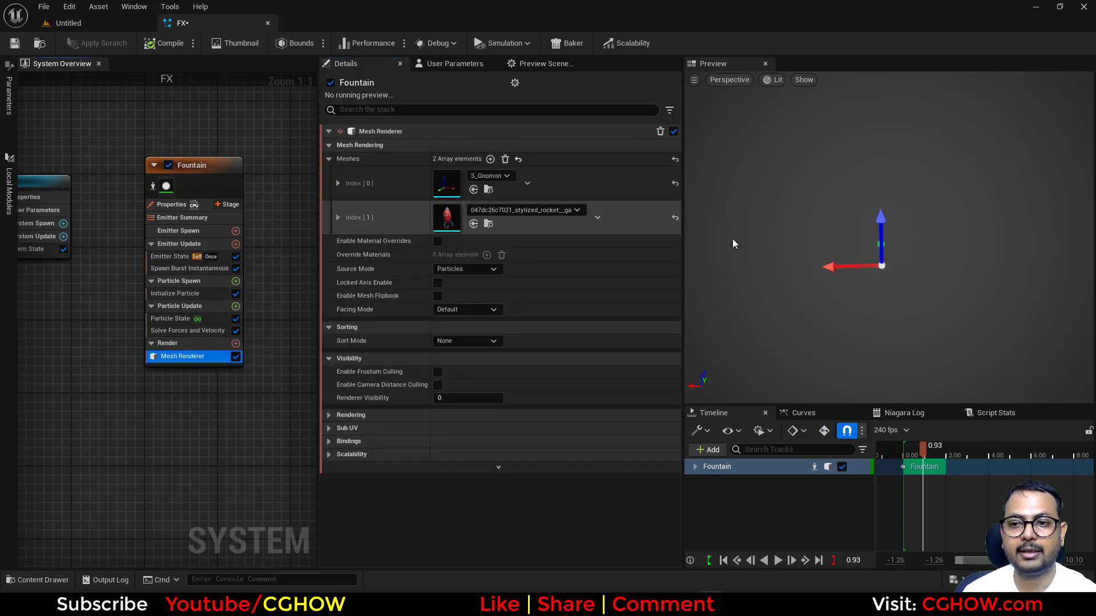
pyautogui.click(153, 294)
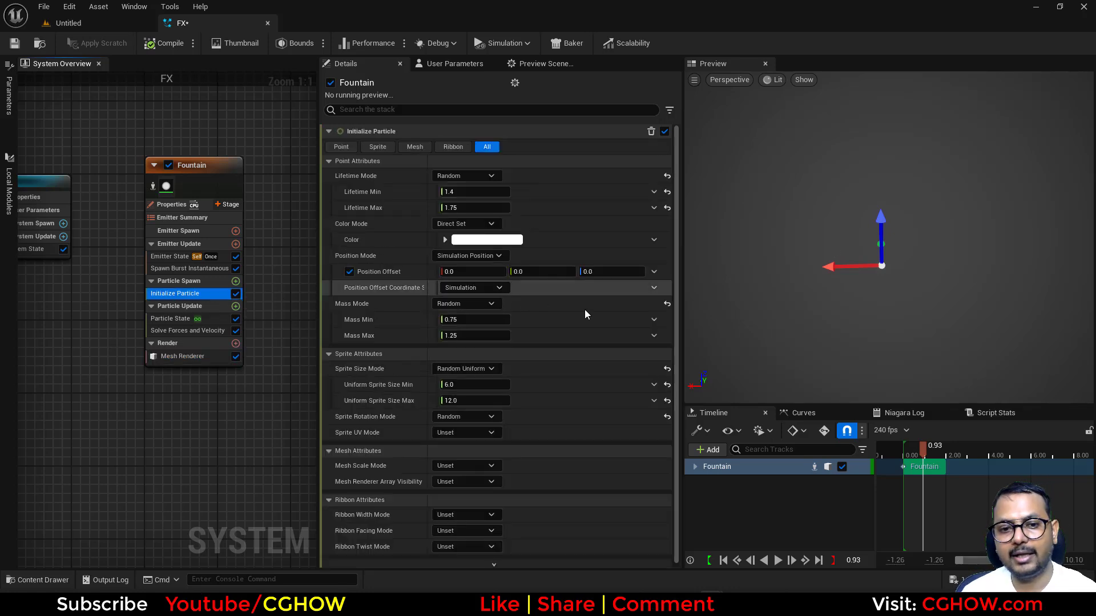
pyautogui.click(654, 272)
pyautogui.write('brea')
pyautogui.click(454, 344)
# Drive offset X by Return Normalized Exec Index at scale about 37.5, with Include unchecked
pyautogui.click(655, 288)
pyautogui.write('ex')
pyautogui.click(492, 360)
pyautogui.moveTo(494, 307); pyautogui.dragTo(519, 304)
pyautogui.click(461, 319)
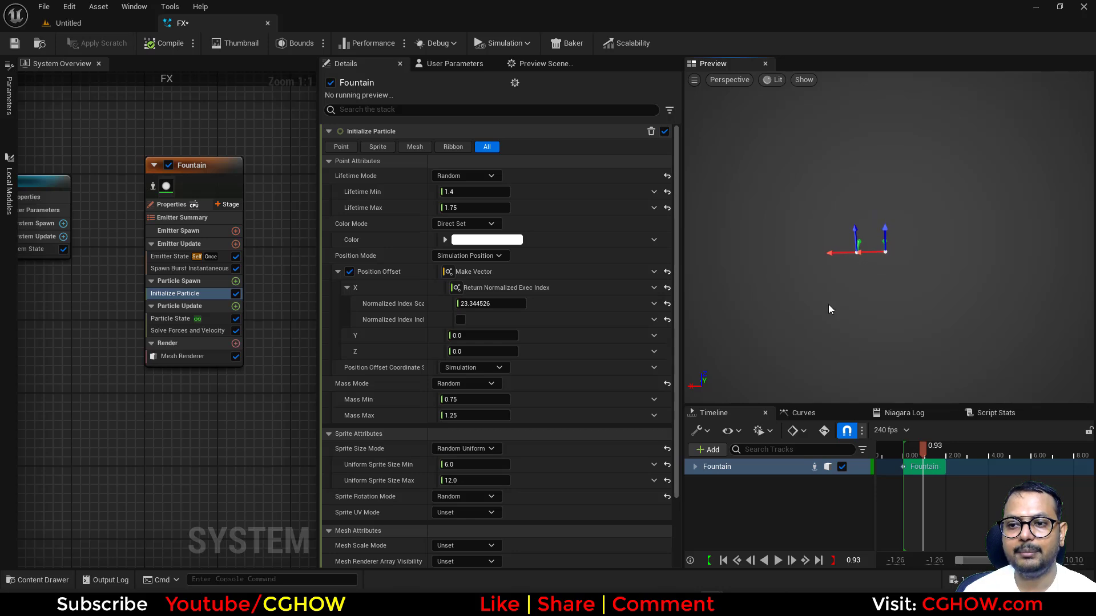
pyautogui.click(174, 358)
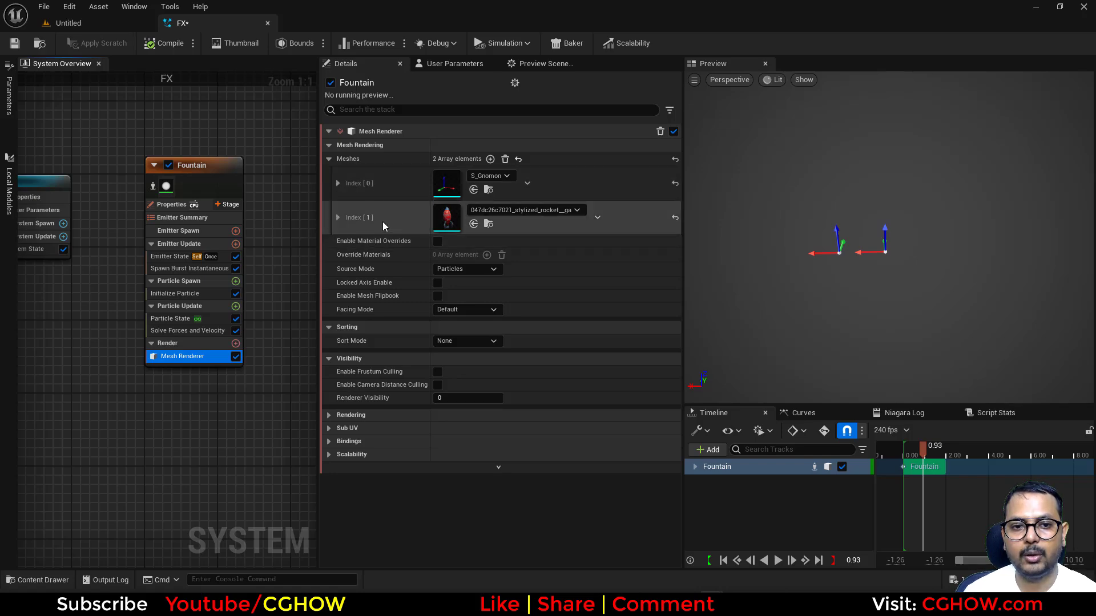
# Add a Set Parameters module under Particle Spawn
pyautogui.click(335, 439)
pyautogui.scroll(-5, 502, 443)
pyautogui.scroll(-2, 502, 443)
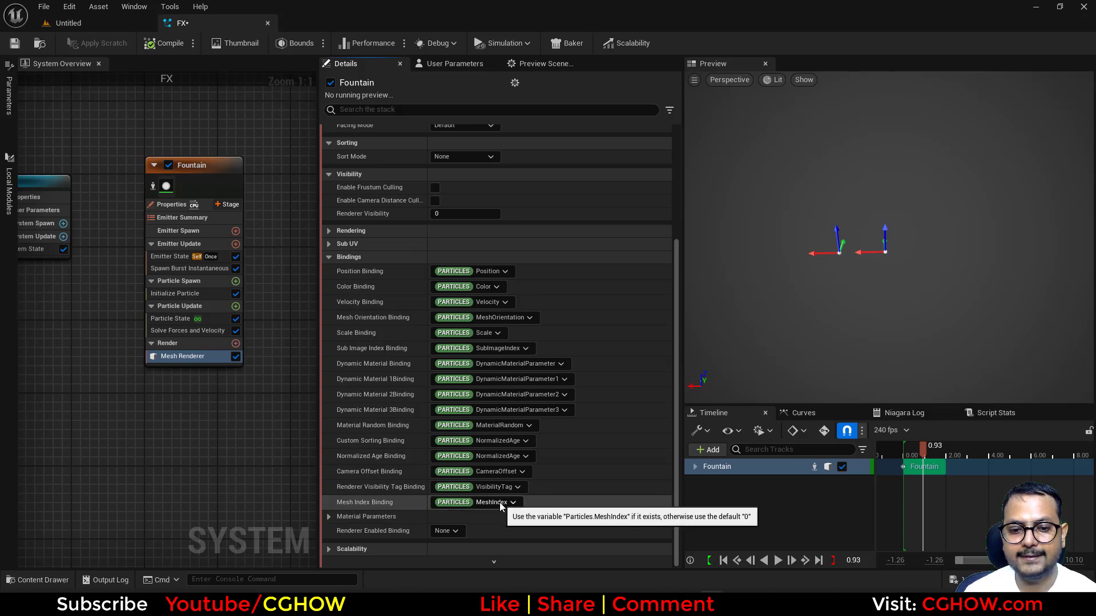
pyautogui.click(190, 293)
pyautogui.click(235, 281)
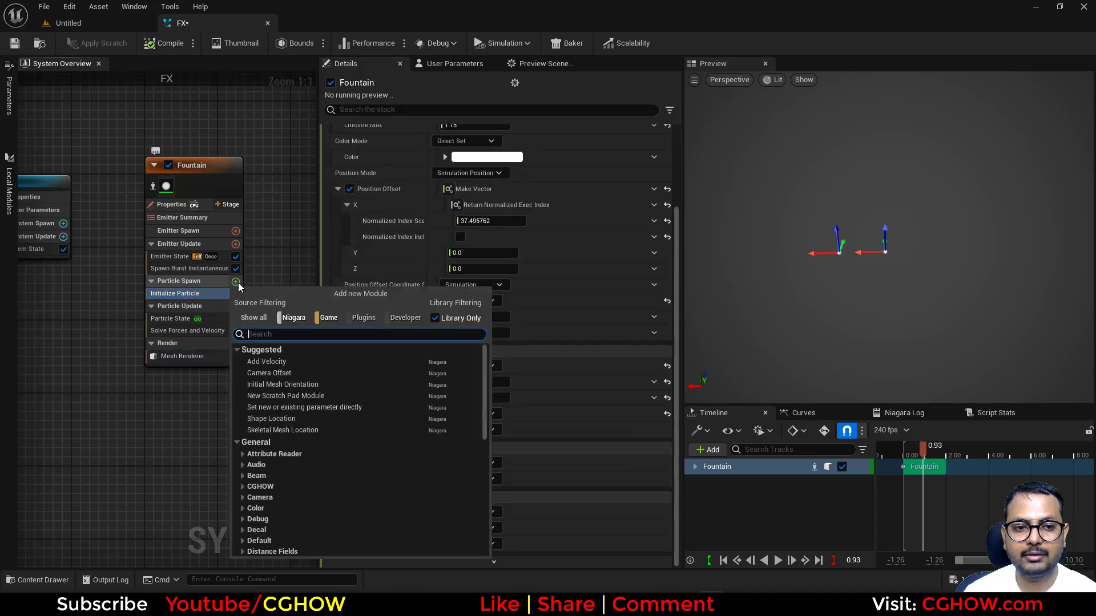
pyautogui.scroll(-6, 287, 494)
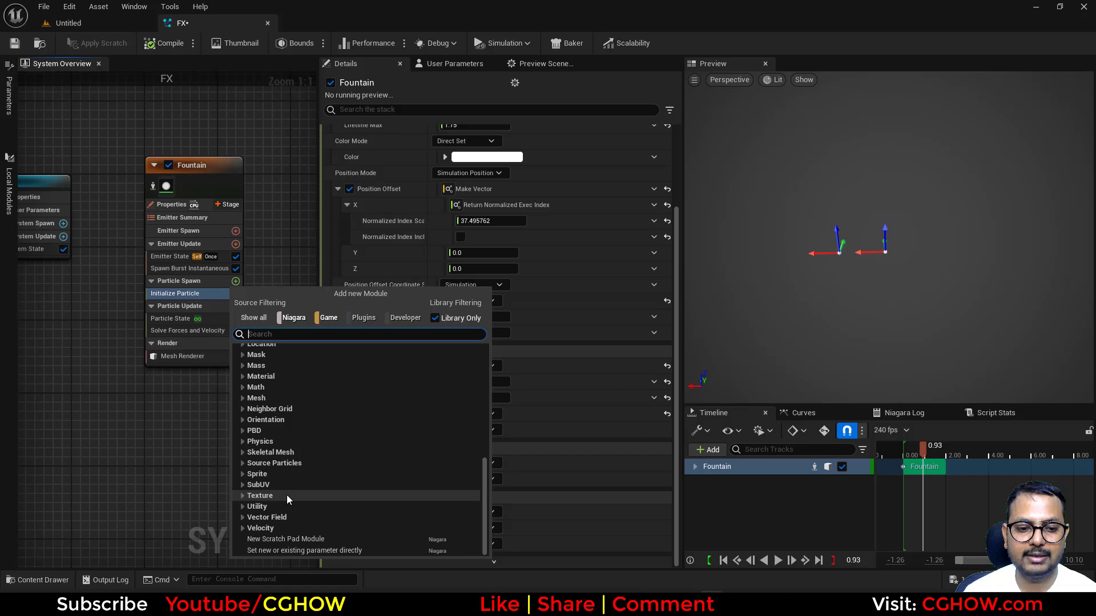
pyautogui.click(299, 550)
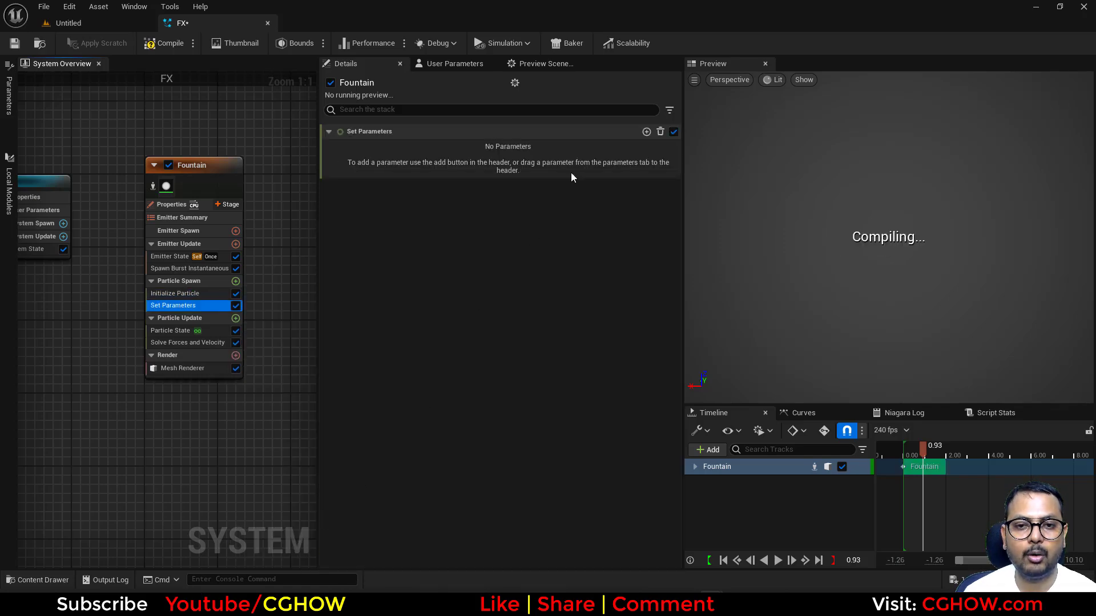
# Add Particles.MeshIndex to the module and drive it with Return Exec Index
pyautogui.click(647, 131)
pyautogui.write('mesh')
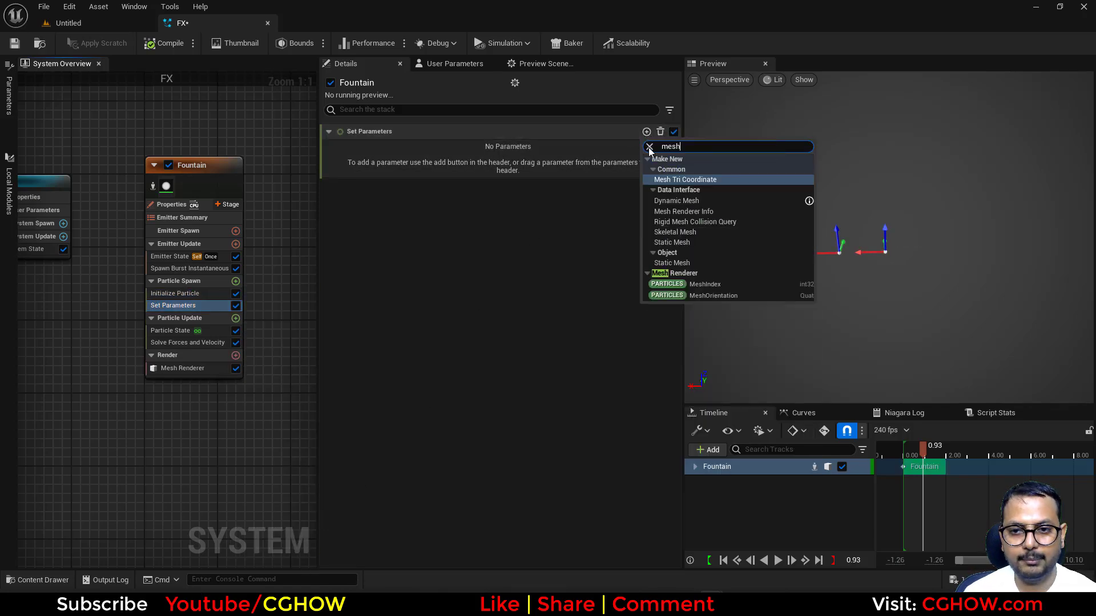
pyautogui.click(706, 284)
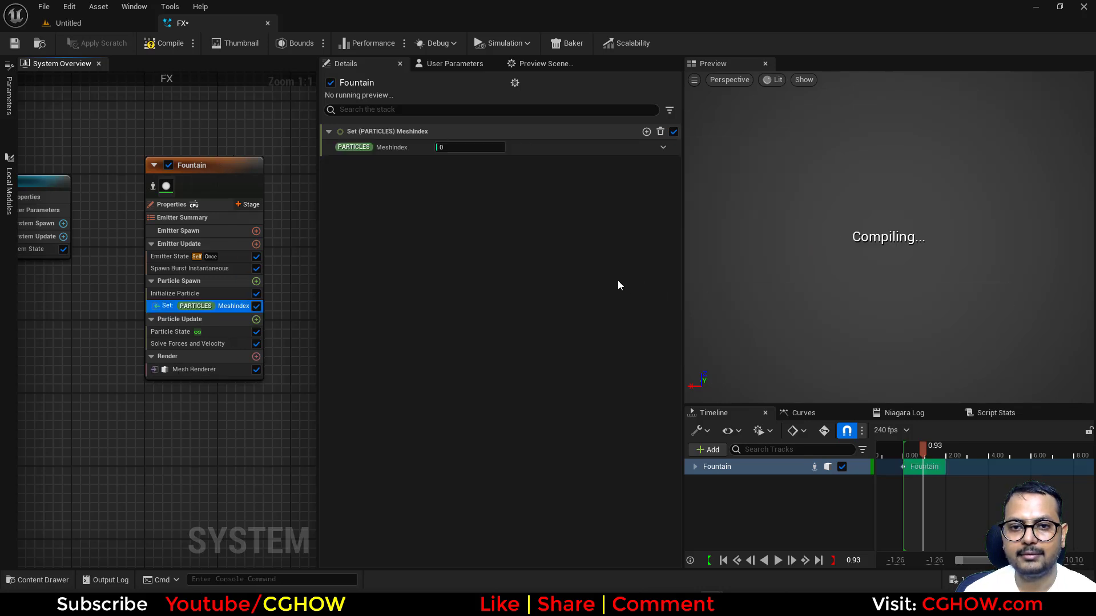
pyautogui.click(467, 148)
pyautogui.write('1')
pyautogui.press('Return')
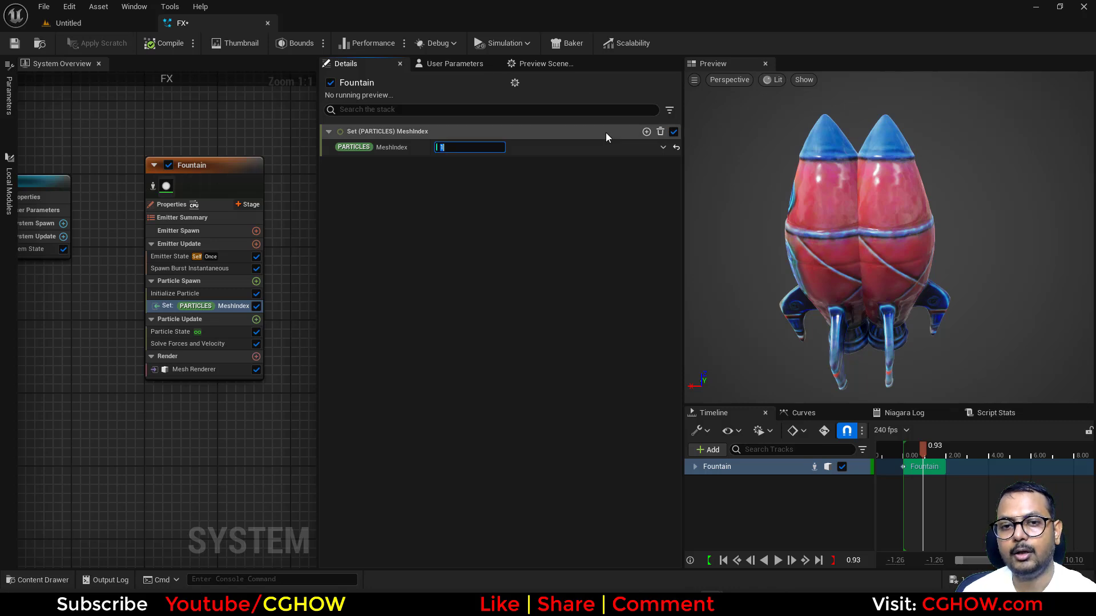
pyautogui.click(662, 147)
pyautogui.write('exec')
pyautogui.click(457, 216)
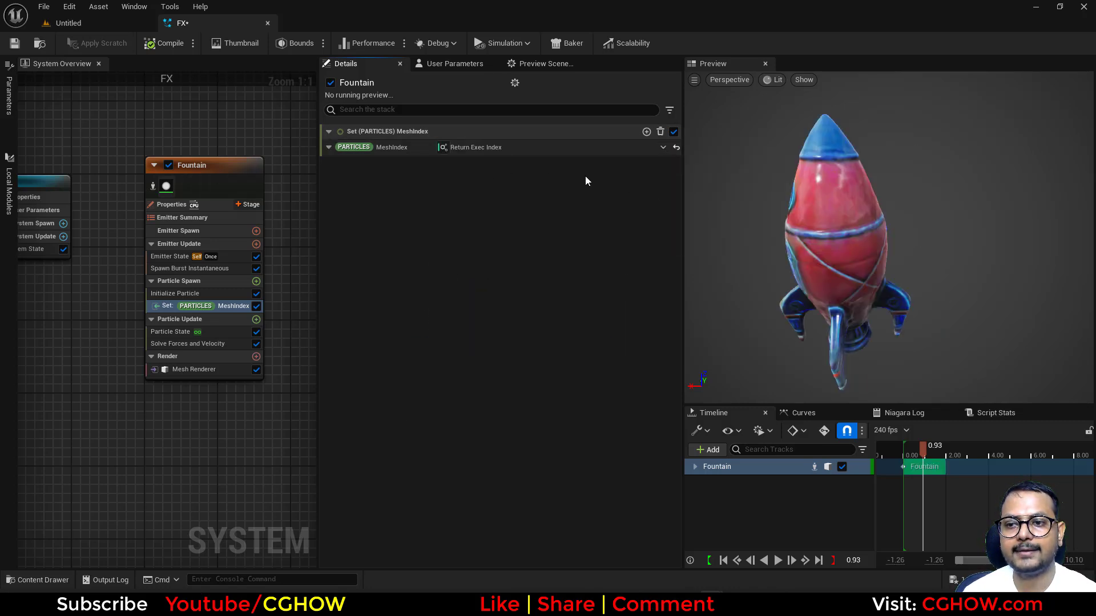
# Set the rocket mesh entry's Scale X, Y and Z to 0.3 in the Mesh Renderer
pyautogui.click(194, 369)
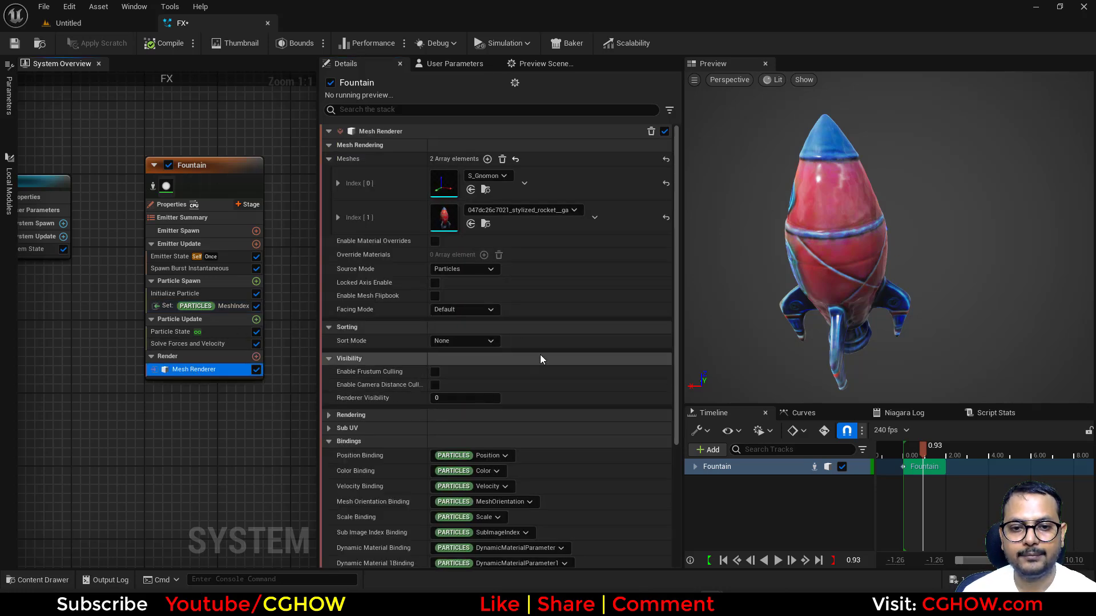
pyautogui.click(338, 217)
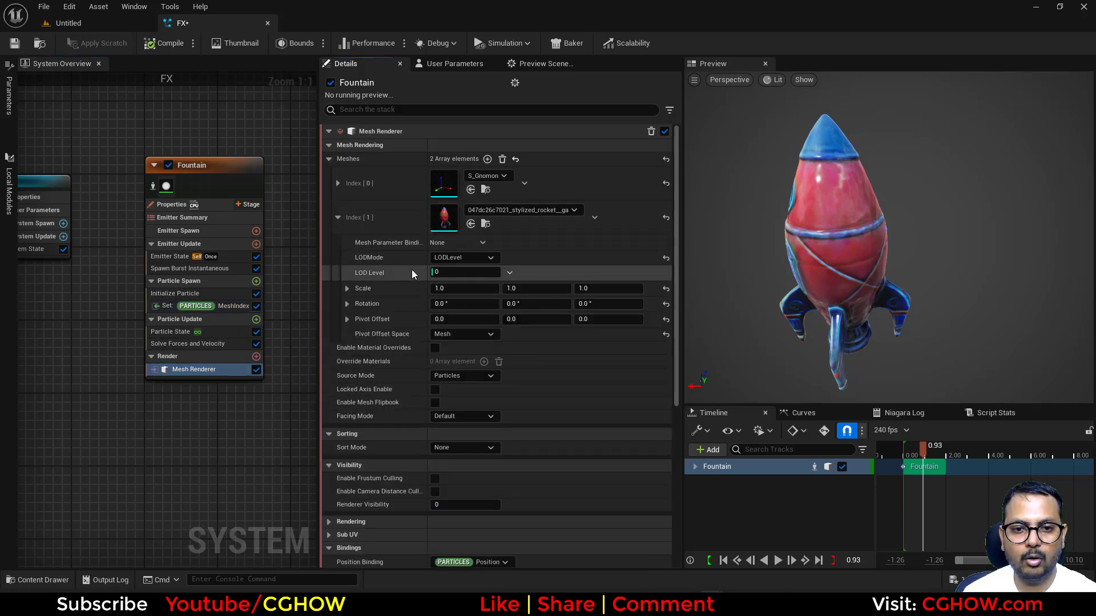
pyautogui.click(474, 290)
pyautogui.write('.3')
pyautogui.click(545, 289)
pyautogui.write('.3')
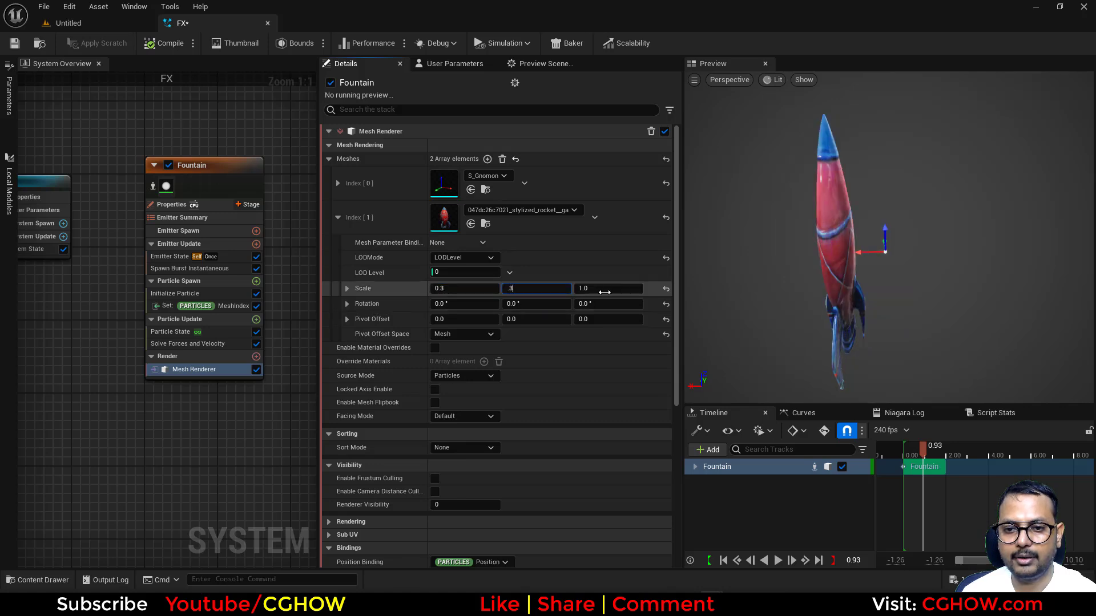
pyautogui.click(606, 289)
pyautogui.write('3')
pyautogui.press('Return')
pyautogui.write('.3')
pyautogui.press('Return')
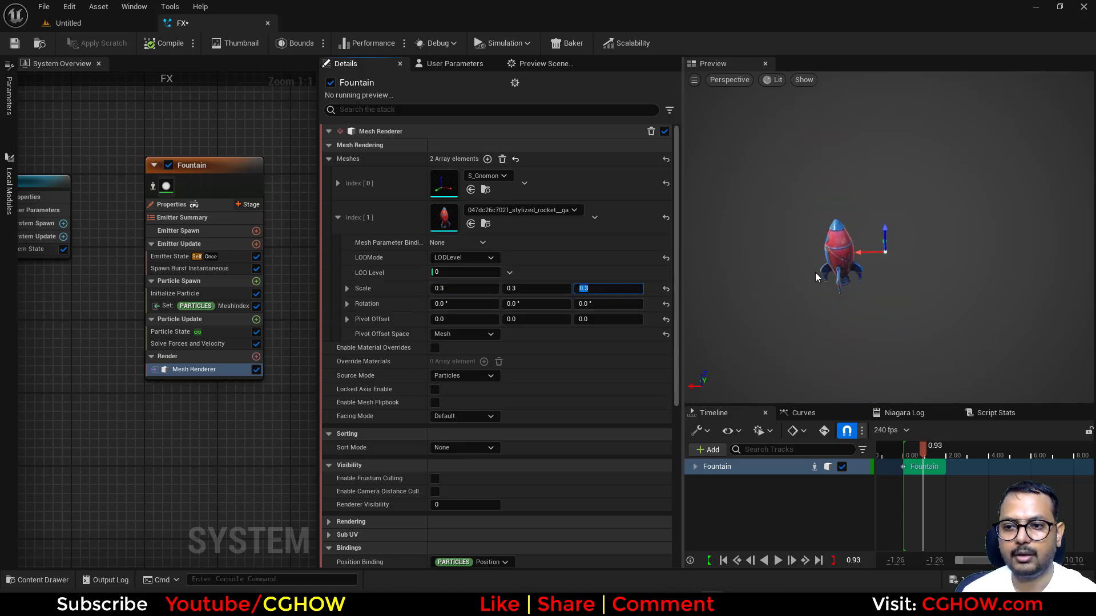
pyautogui.moveTo(826, 282); pyautogui.dragTo(842, 294, button='right')
pyautogui.scroll(3, 850, 275)
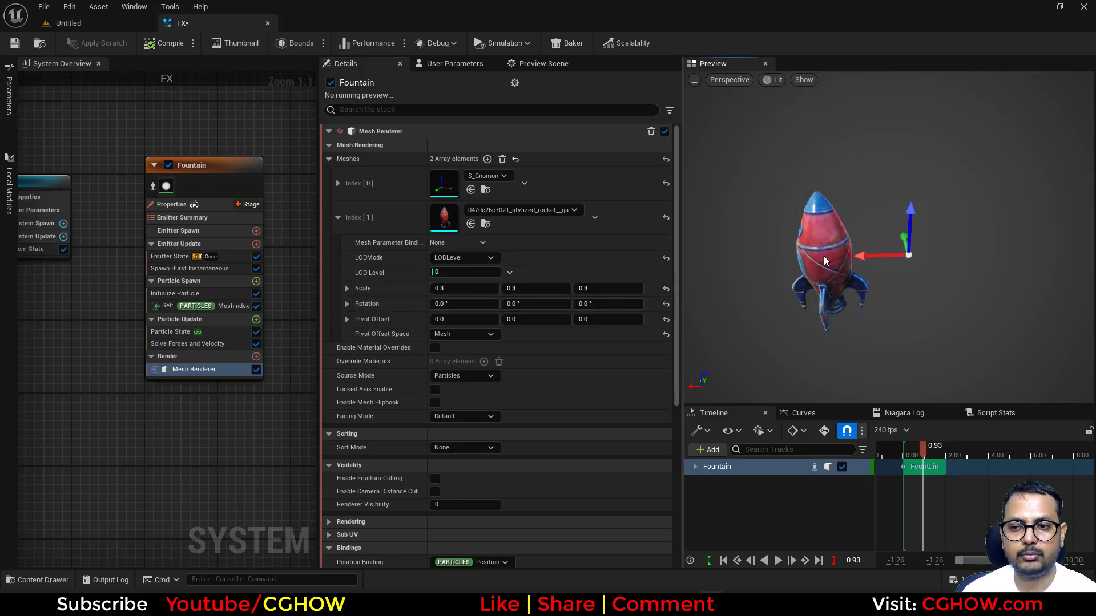
pyautogui.moveTo(850, 276); pyautogui.dragTo(846, 264)
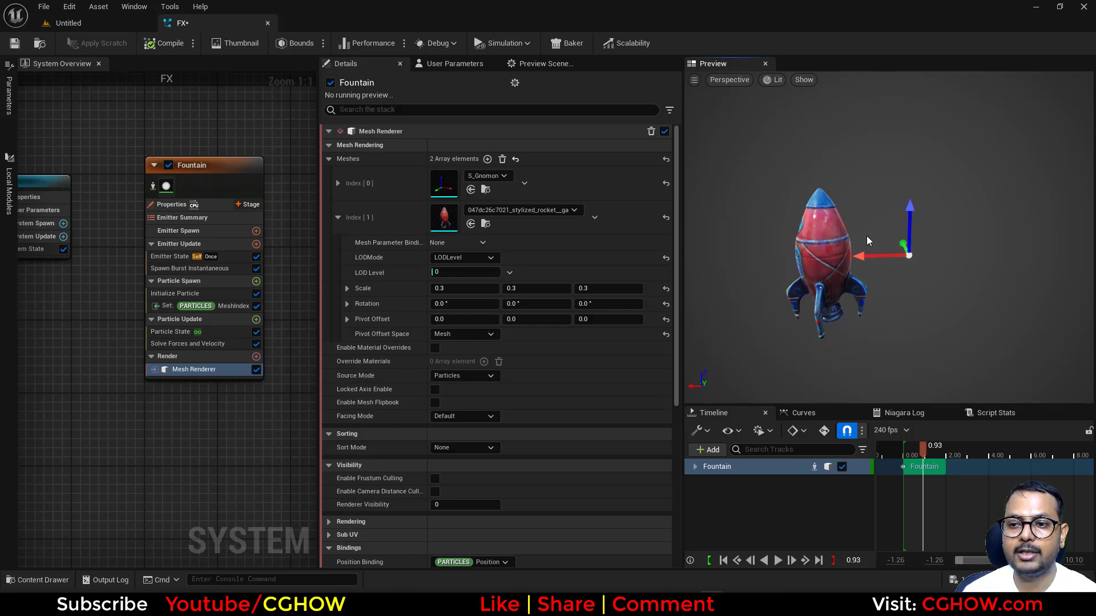
# Add an Initial Mesh Orientation module to Particle Spawn and choose its orientation mode
pyautogui.click(256, 282)
pyautogui.write('rot')
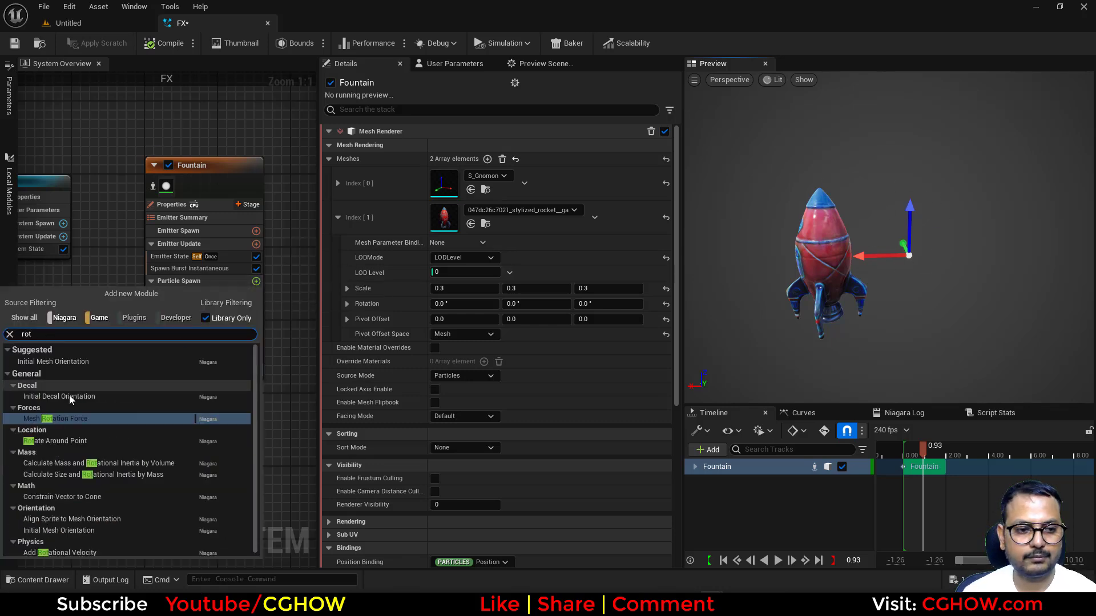
pyautogui.click(62, 359)
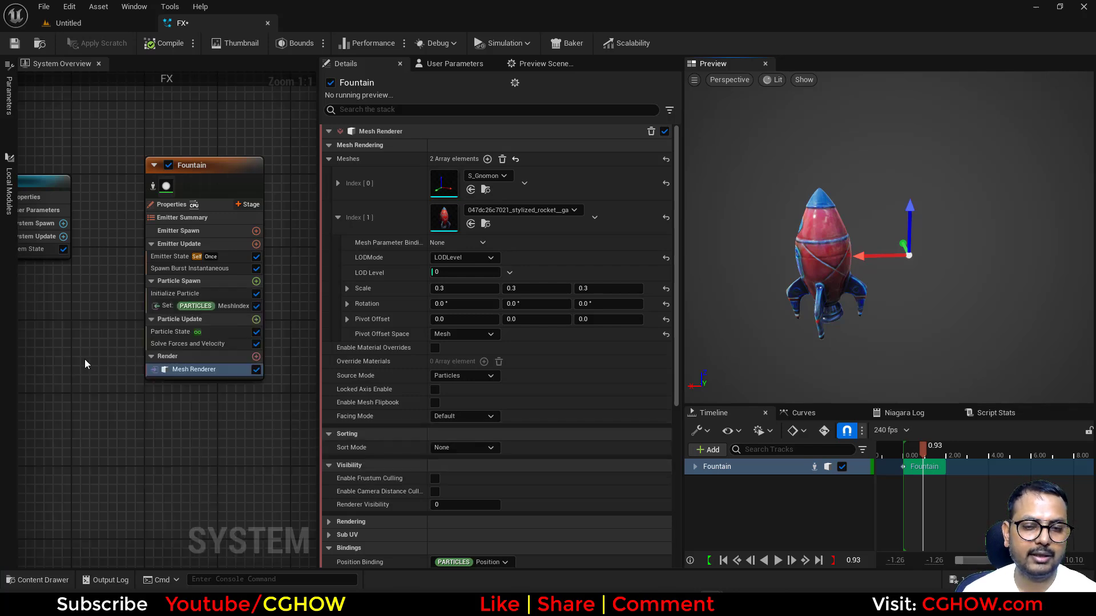
pyautogui.click(465, 162)
pyautogui.click(464, 187)
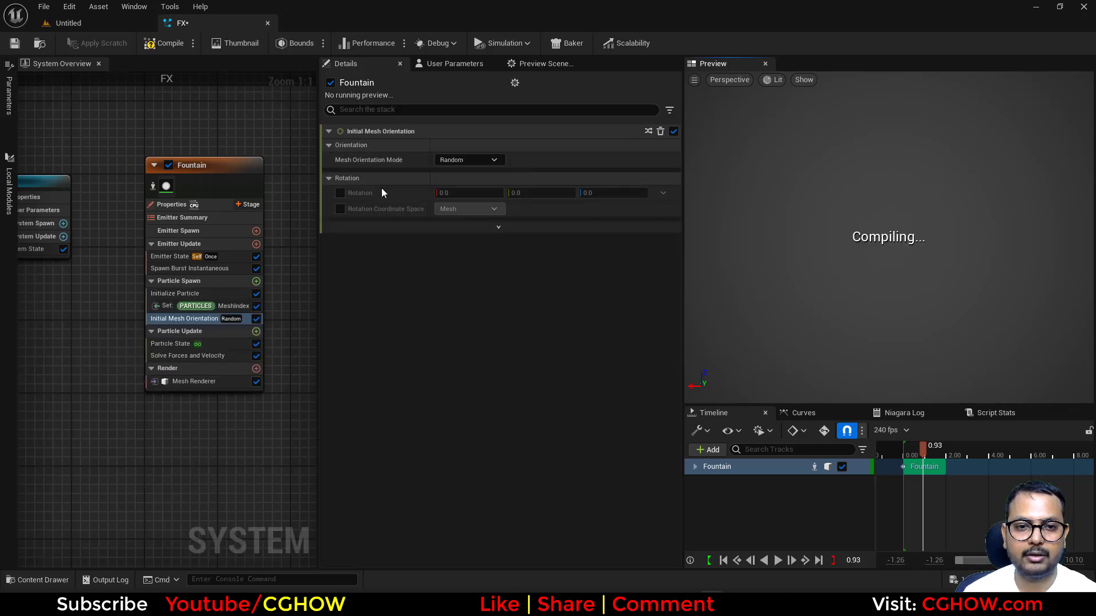
# Enable Rotation as a Make Vector, keeping its X and Z values at 0
pyautogui.click(340, 193)
pyautogui.click(663, 192)
pyautogui.write('brea')
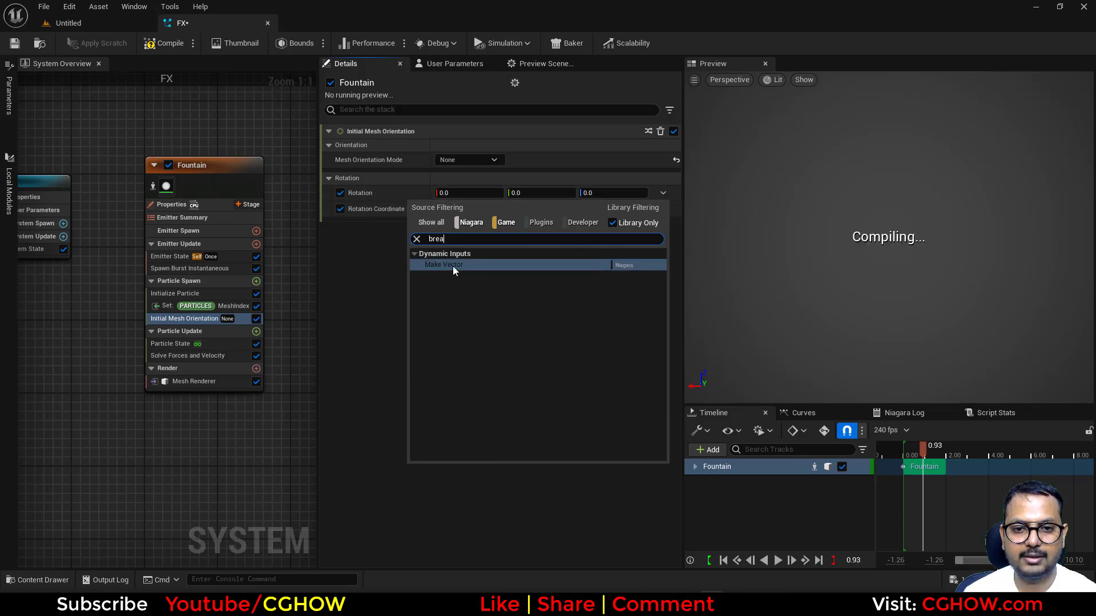
pyautogui.click(453, 265)
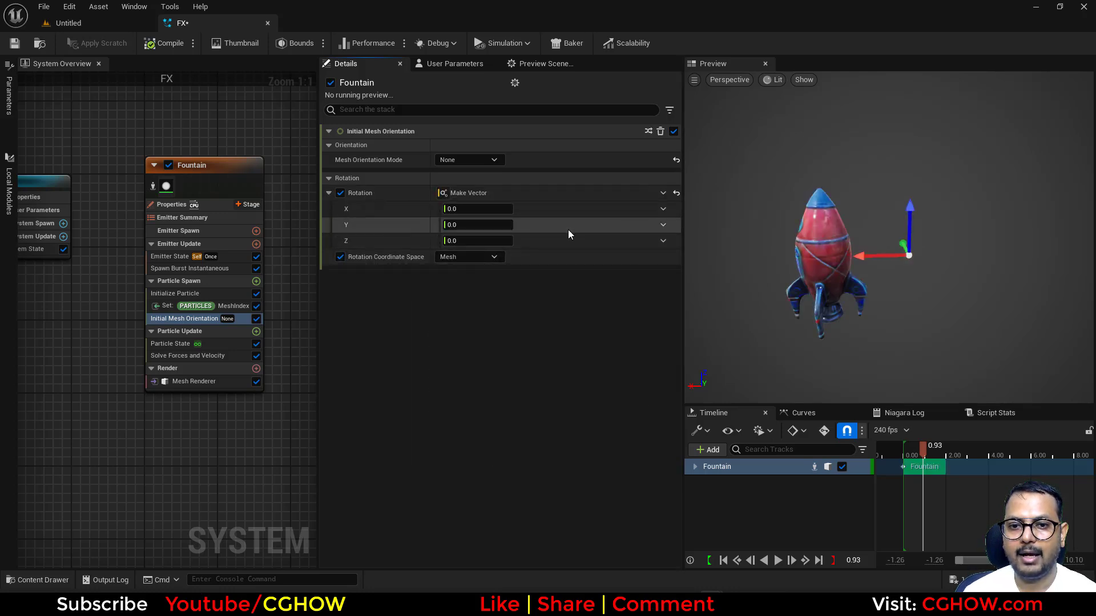
pyautogui.moveTo(459, 243)
pyautogui.mouseDown()
pyautogui.moveTo(492, 242)
pyautogui.moveTo(496, 209)
pyautogui.moveTo(465, 227)
pyautogui.mouseUp()
pyautogui.click(473, 241)
pyautogui.write('0')
pyautogui.press('Return')
pyautogui.click(676, 209)
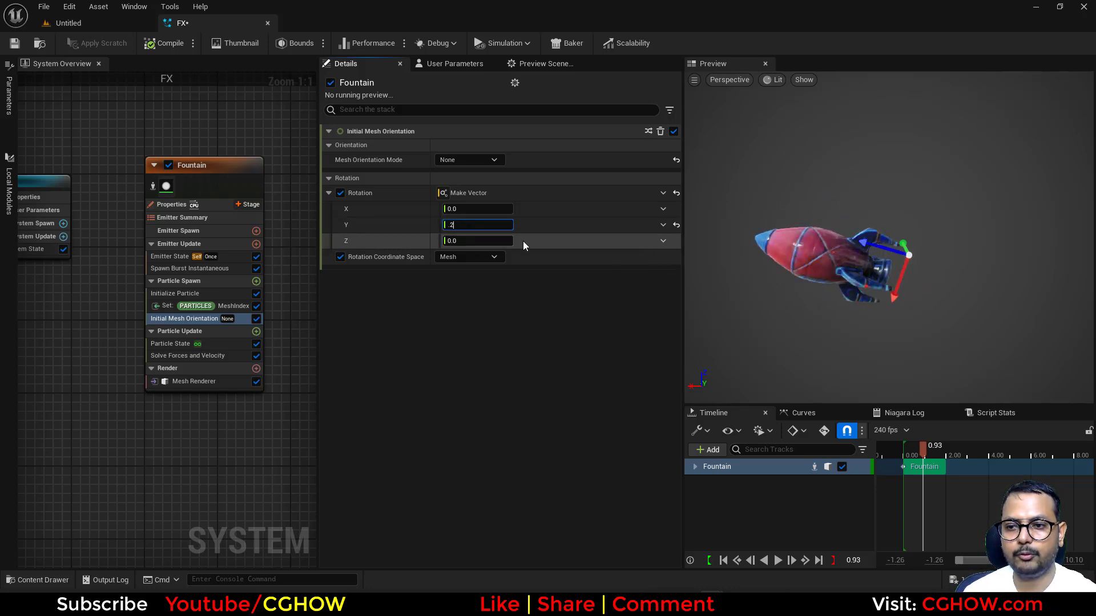
# Drive rotation Y with a Float from Curve indexed by Return Normalized Exec Index
pyautogui.click(663, 225)
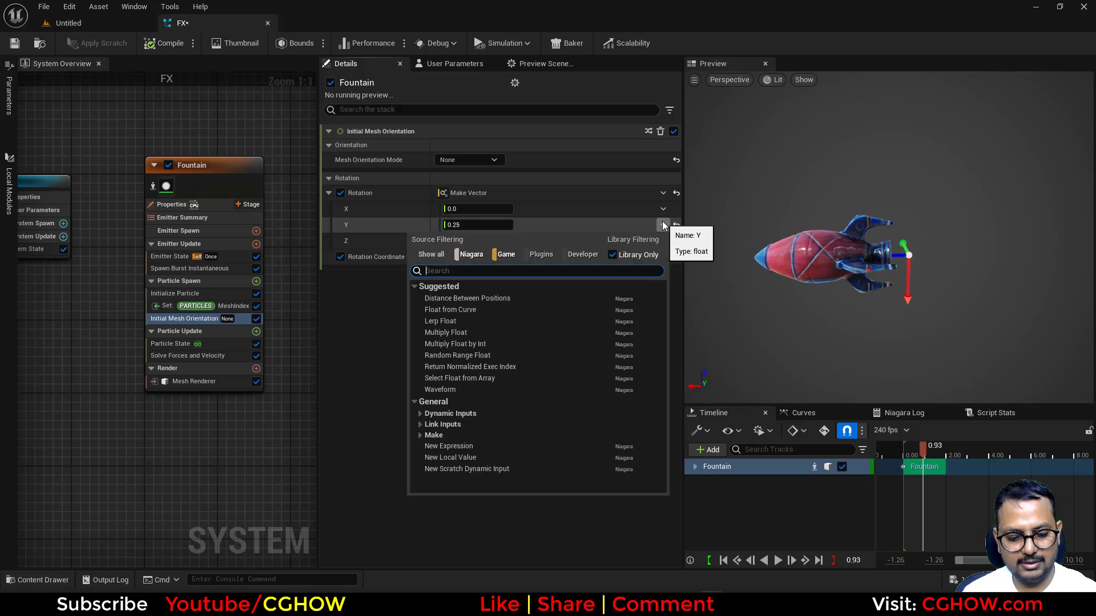
pyautogui.click(461, 311)
pyautogui.click(656, 353)
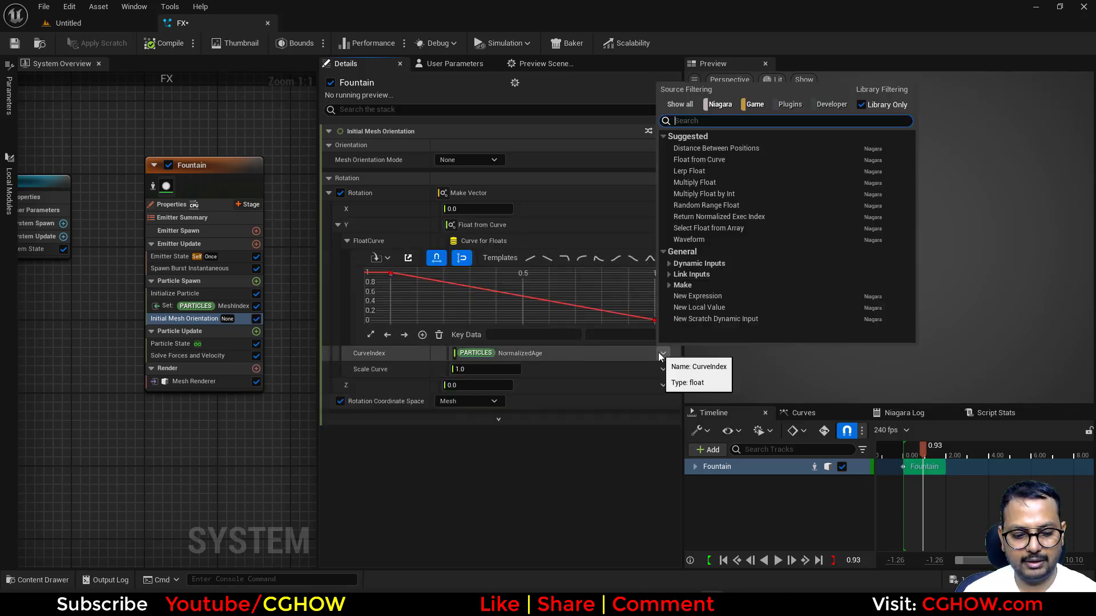
pyautogui.write('ex')
pyautogui.click(700, 149)
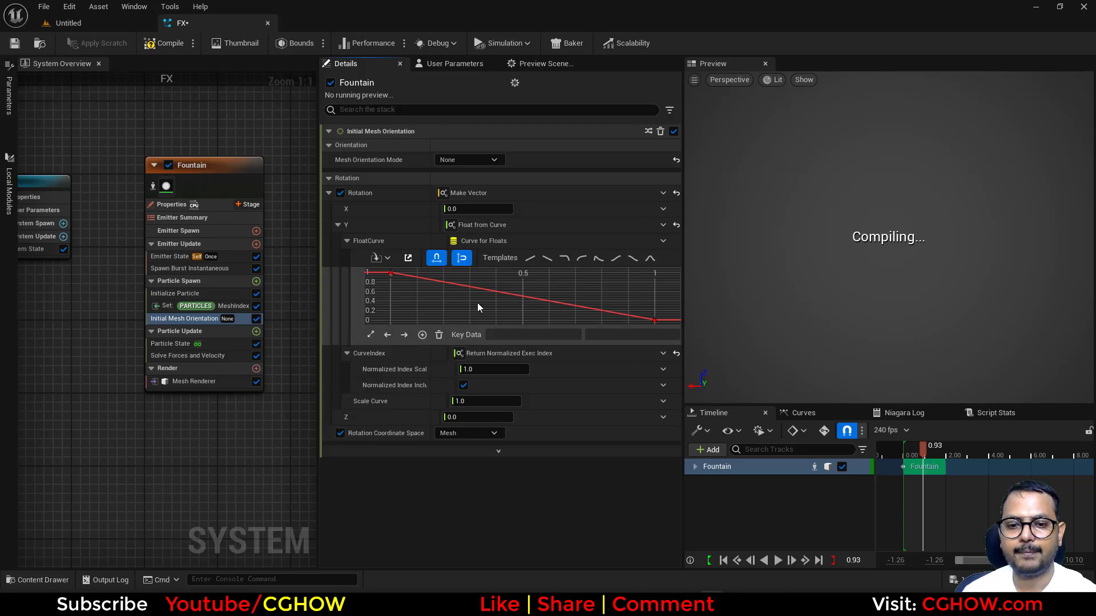
# Set the curve's first key to 0 and its end key to 0.25
pyautogui.click(391, 274)
pyautogui.click(616, 335)
pyautogui.write('0')
pyautogui.press('Return')
pyautogui.click(653, 322)
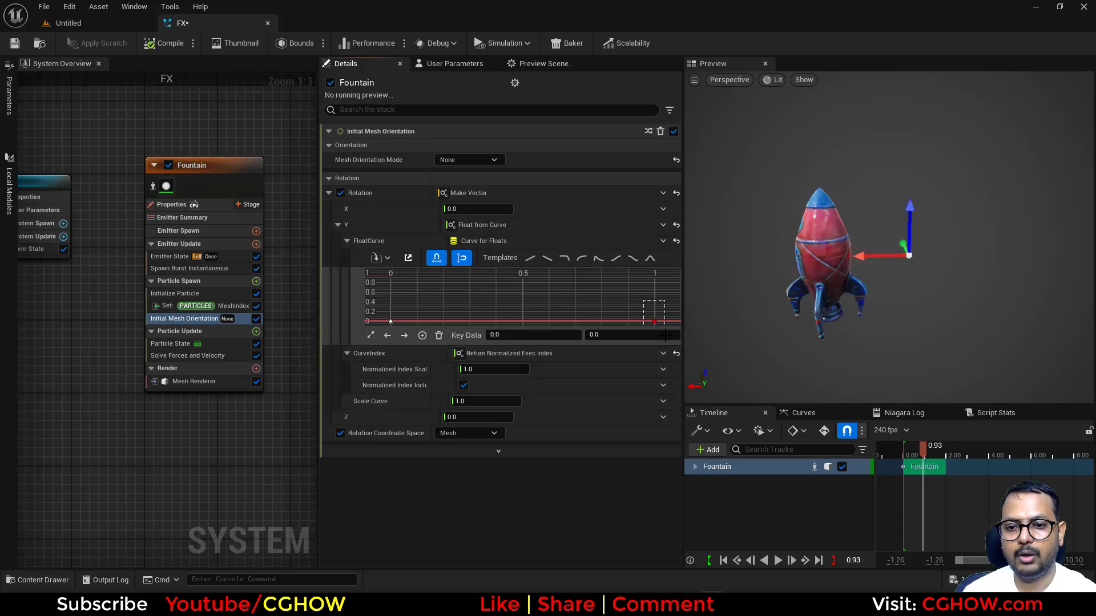
pyautogui.click(610, 336)
pyautogui.write('0.25')
pyautogui.press('Return')
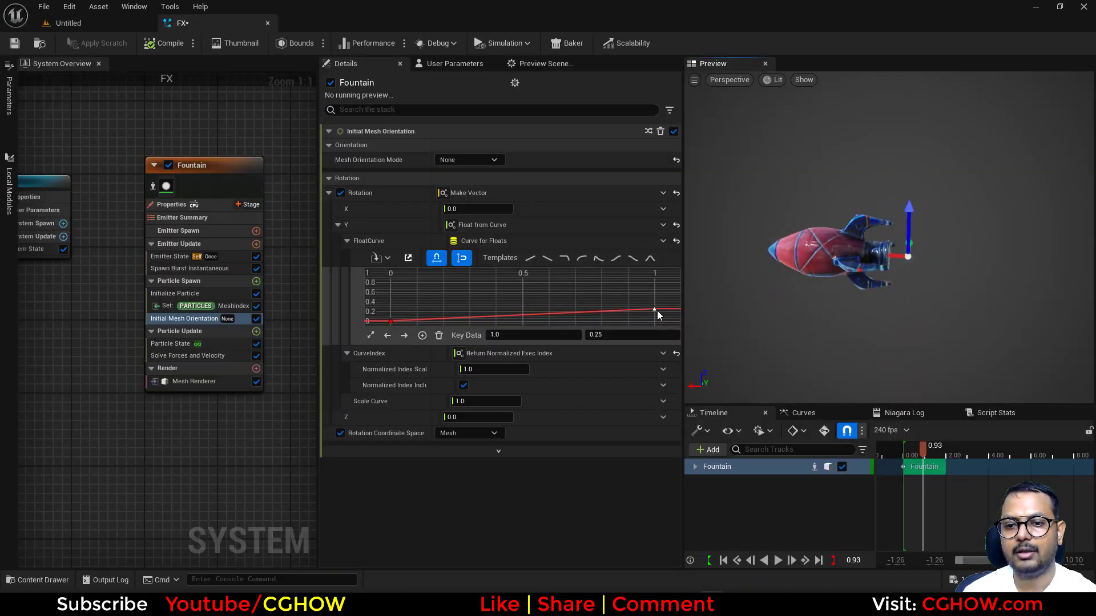
pyautogui.moveTo(654, 313)
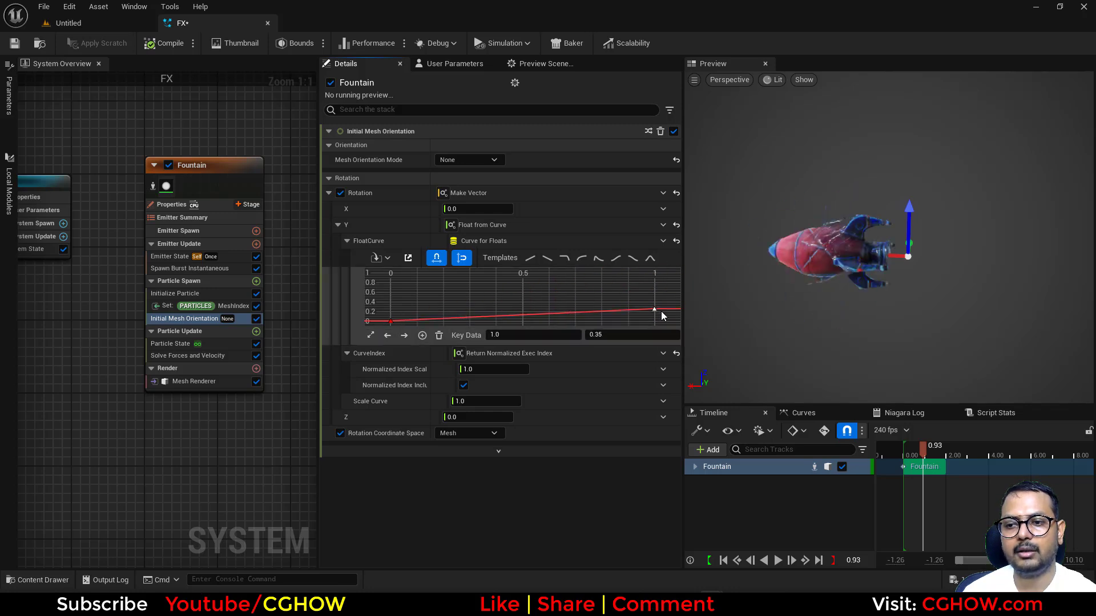